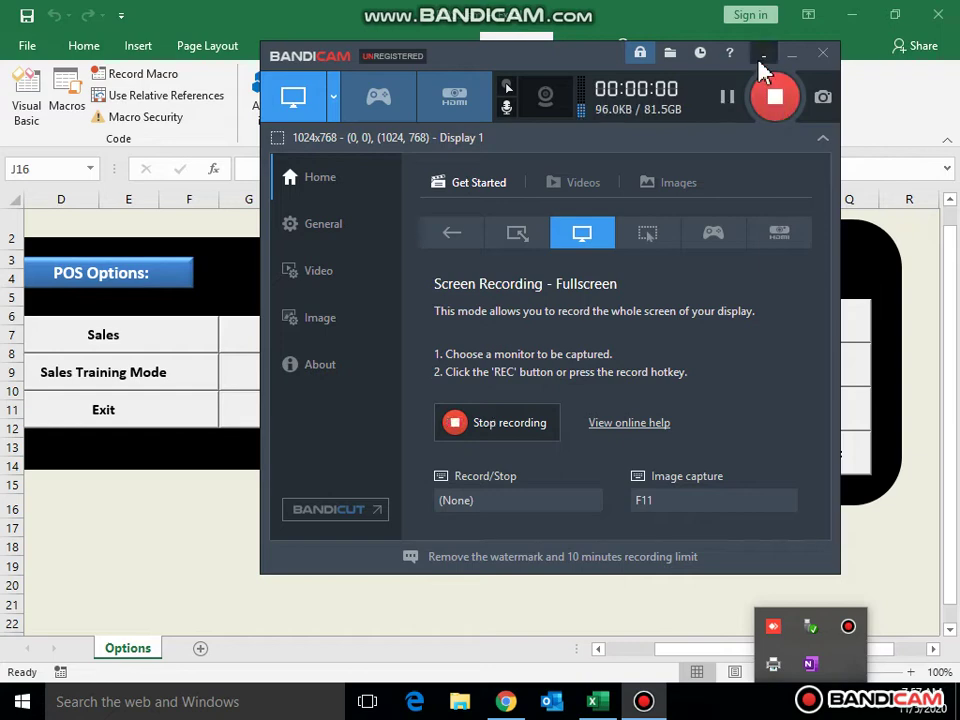
Start a new sale on the till, entering the sales assistant's first name
left_click(763, 52)
left_click(176, 342)
type("jahanzail")
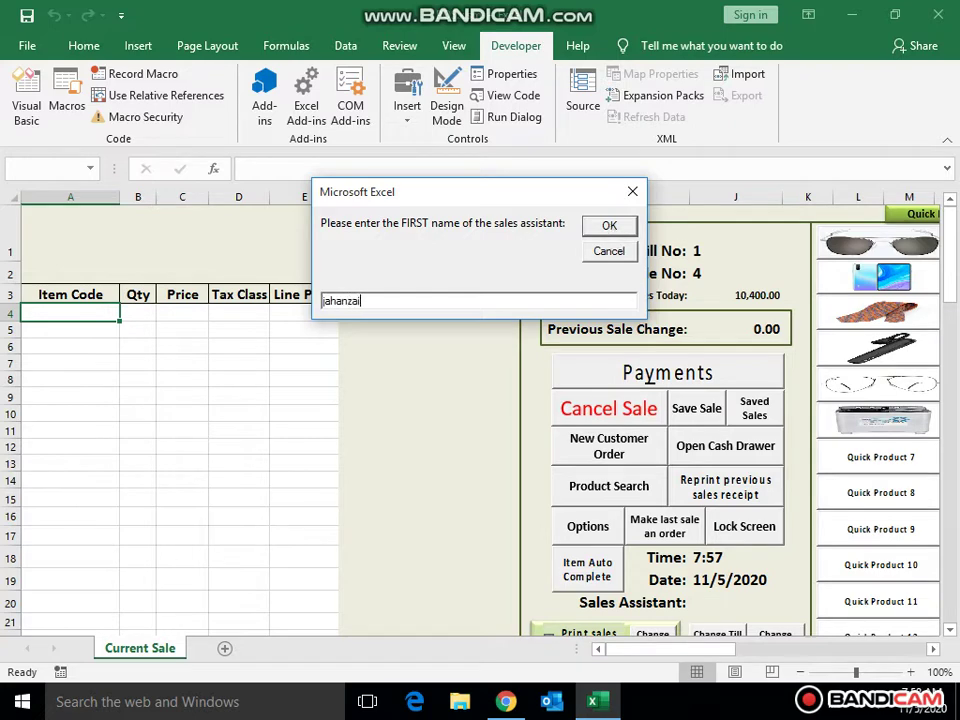
type("b")
left_click(610, 226)
Enter unknown item code 1090315 and let it be cancelled without adding a product
type("1")
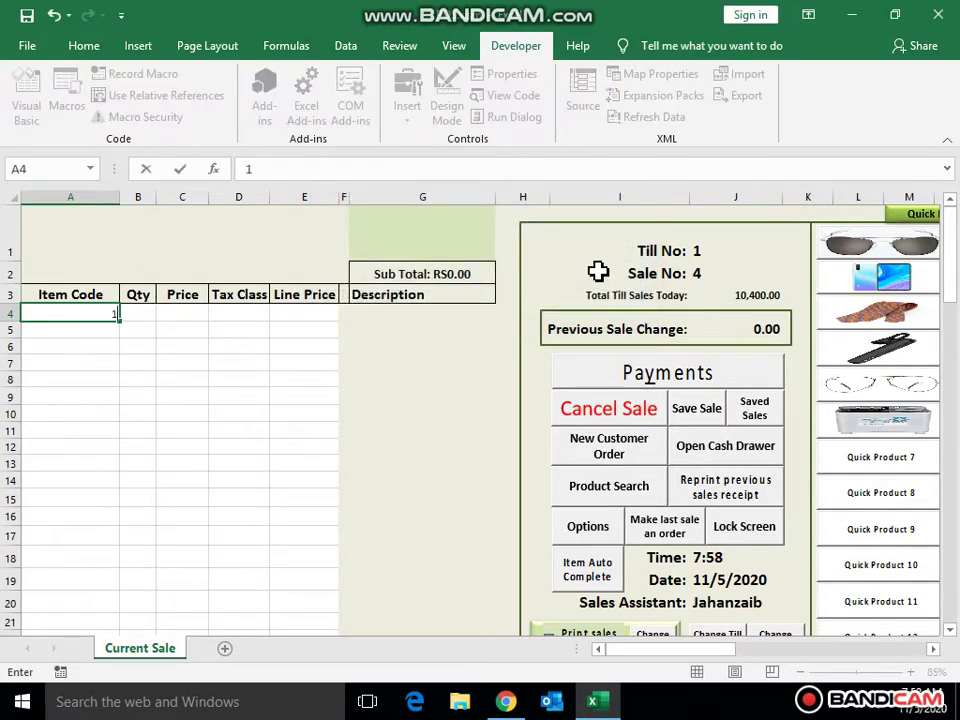
type("5")
key("Return")
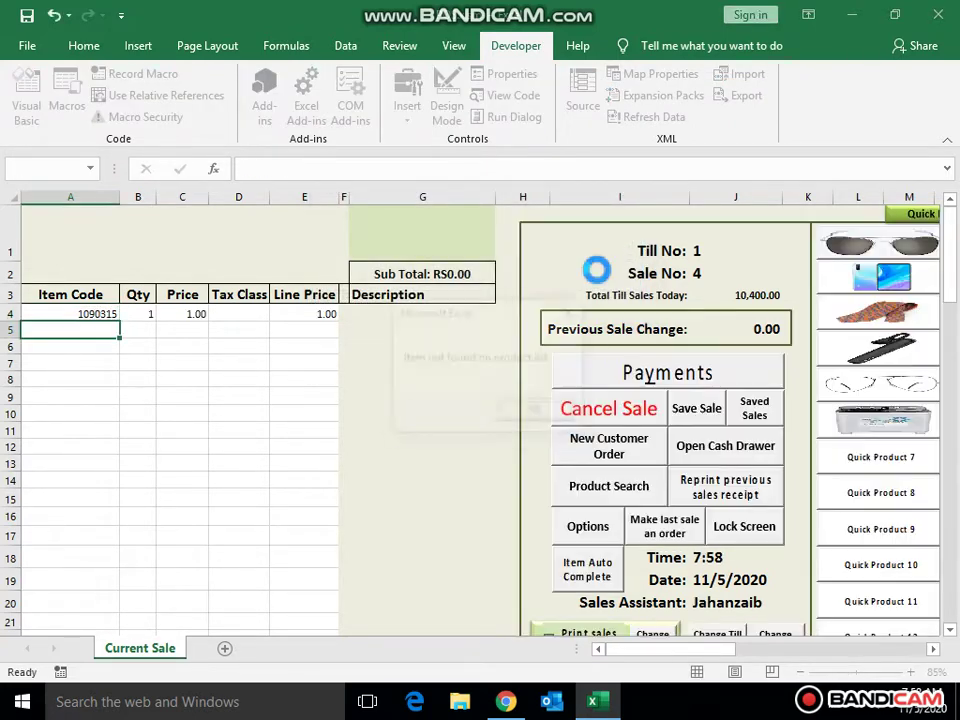
key("Return")
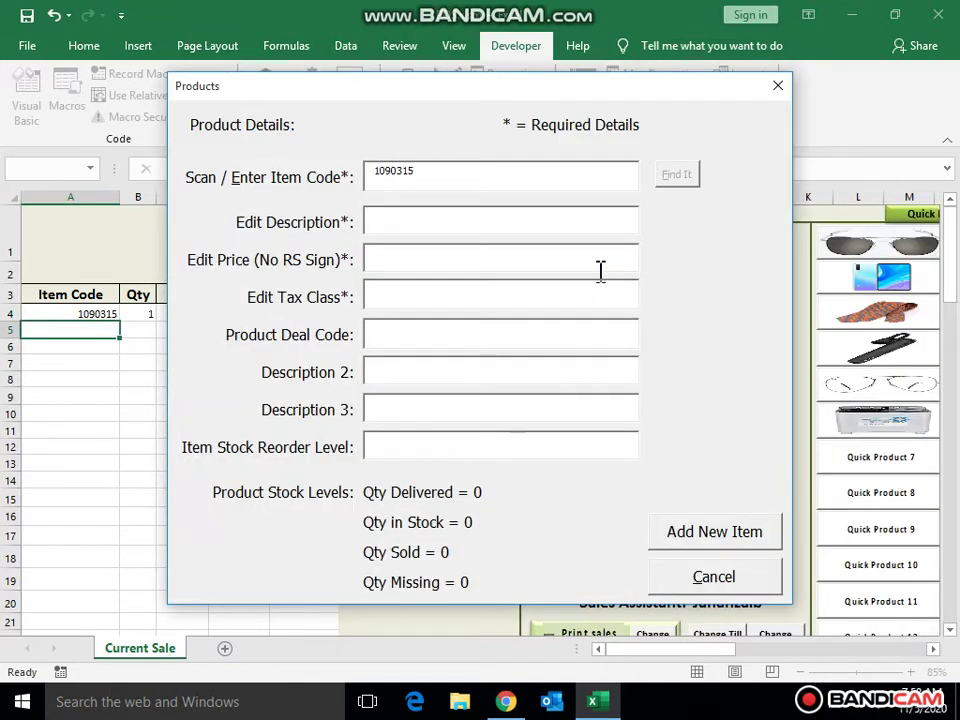
left_click(778, 86)
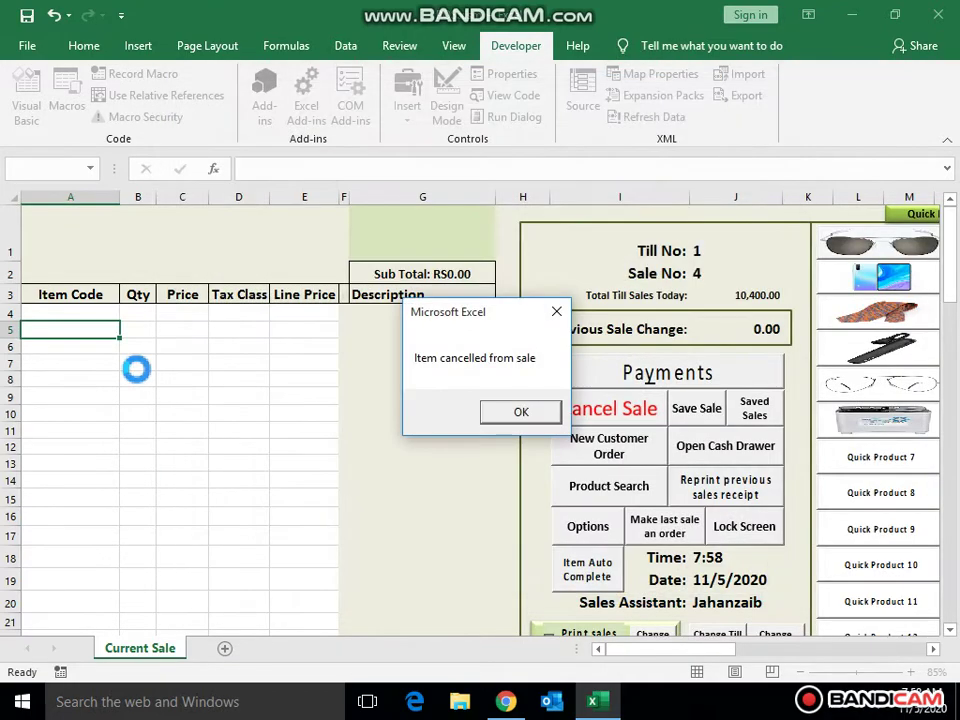
key("Return")
Add shoes 10900315 and bags 10900316 (subtotal RS3,100.00), then enter code 10900317
type("10")
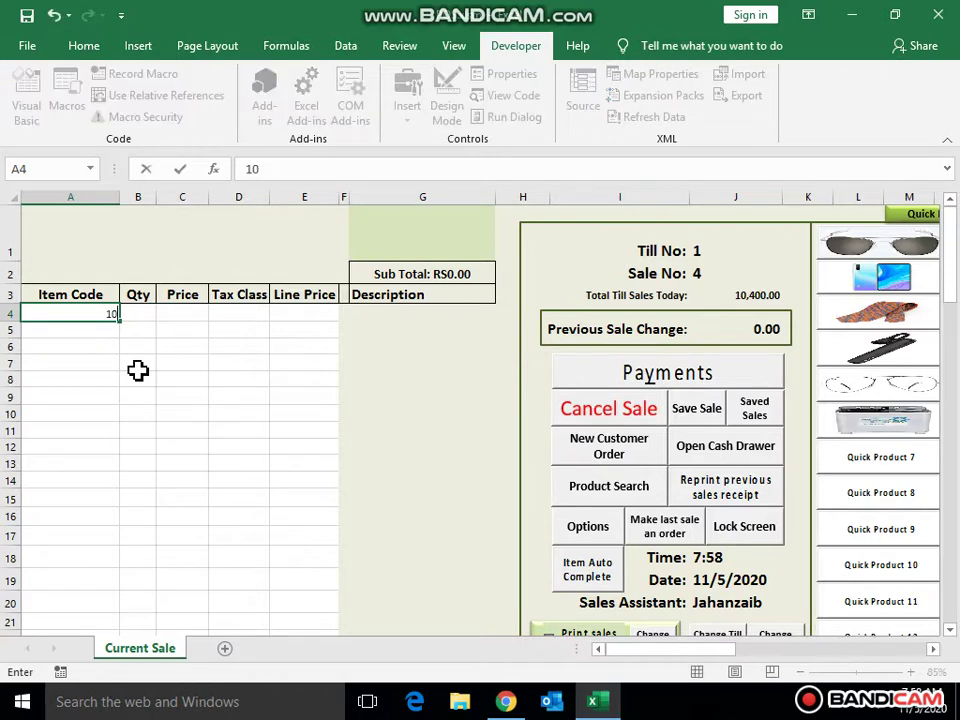
type("900315")
key("Return")
type("1")
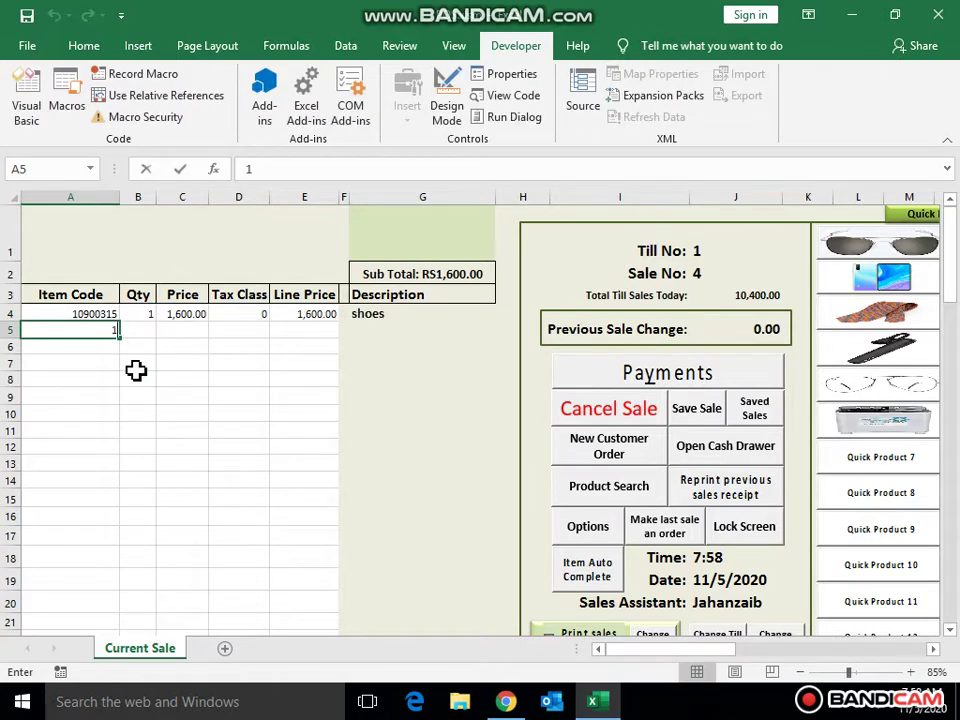
type("6")
key("Return")
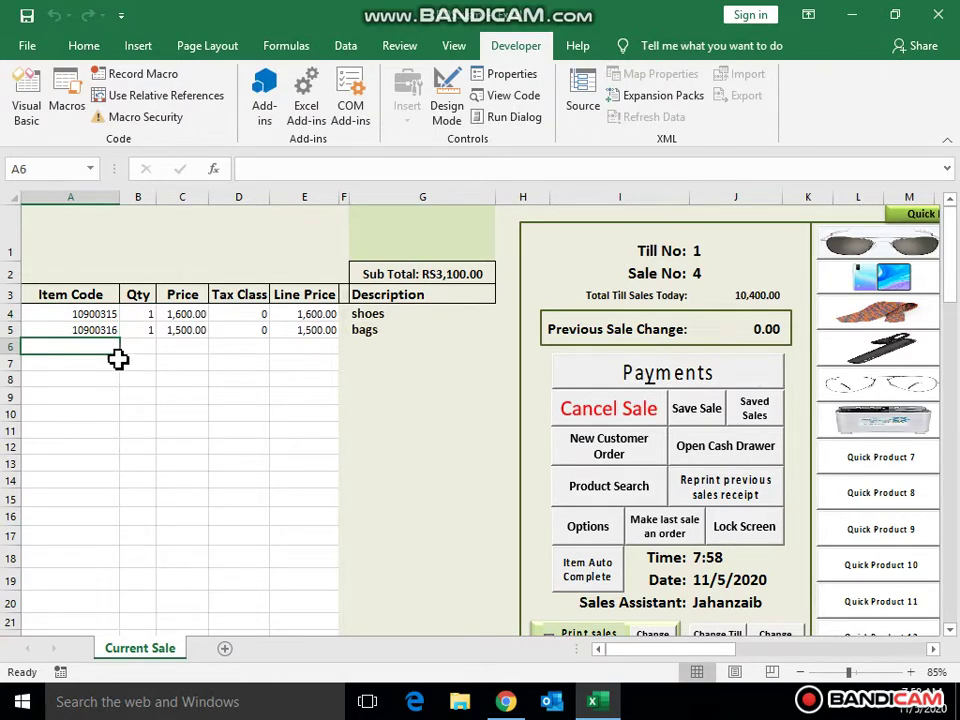
type("10900317")
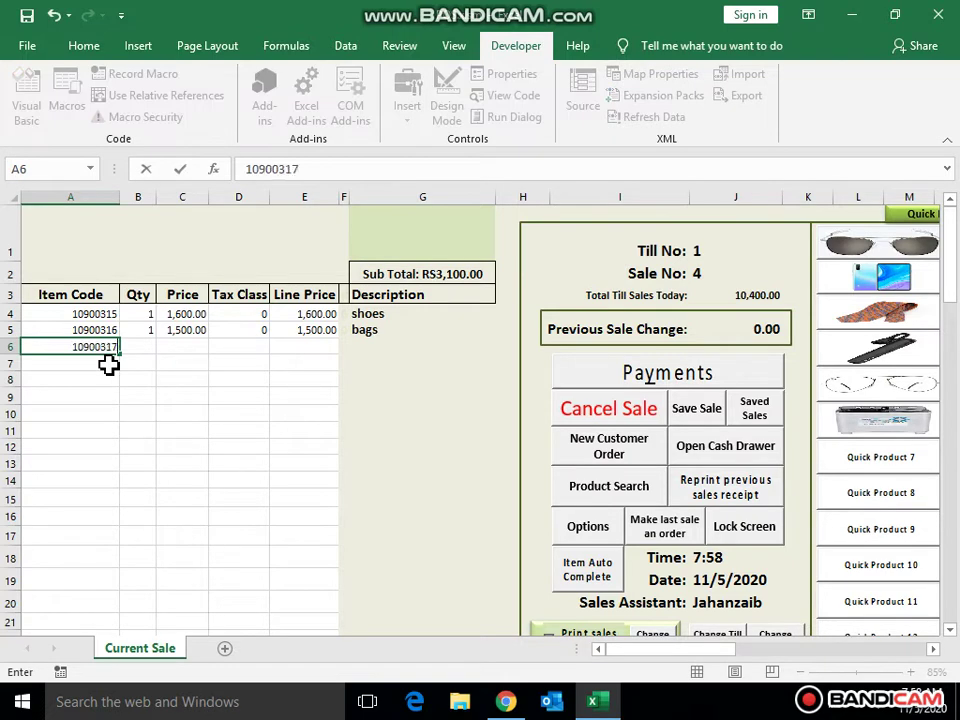
key("Return")
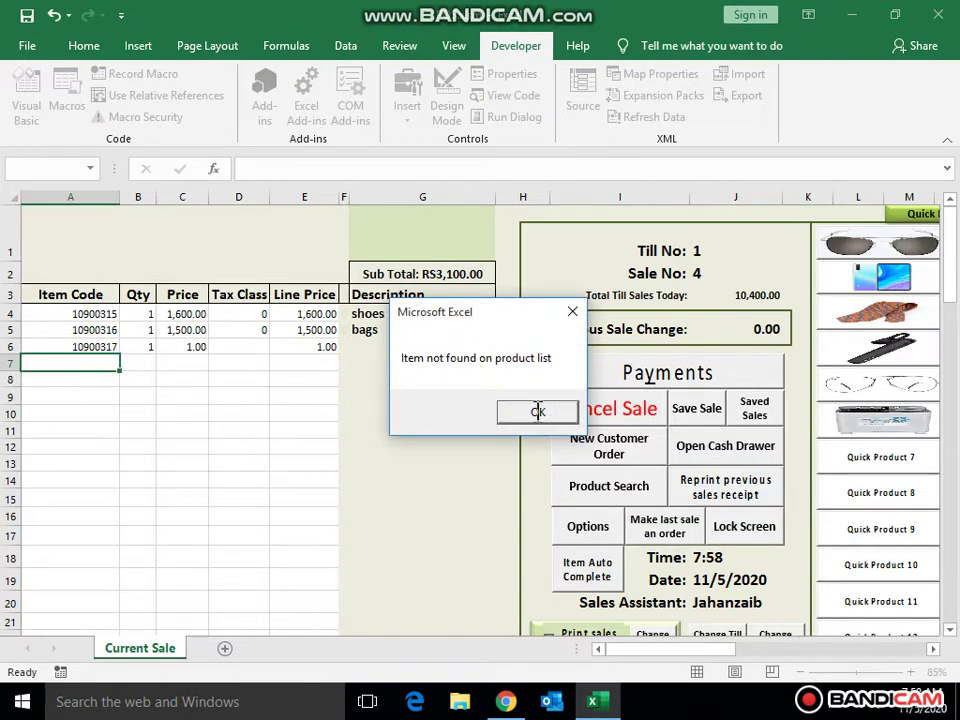
Create product 10900317 'car' at 1,200, tax class 0, deal code 0, reorder level 9
left_click(538, 410)
left_click(686, 544)
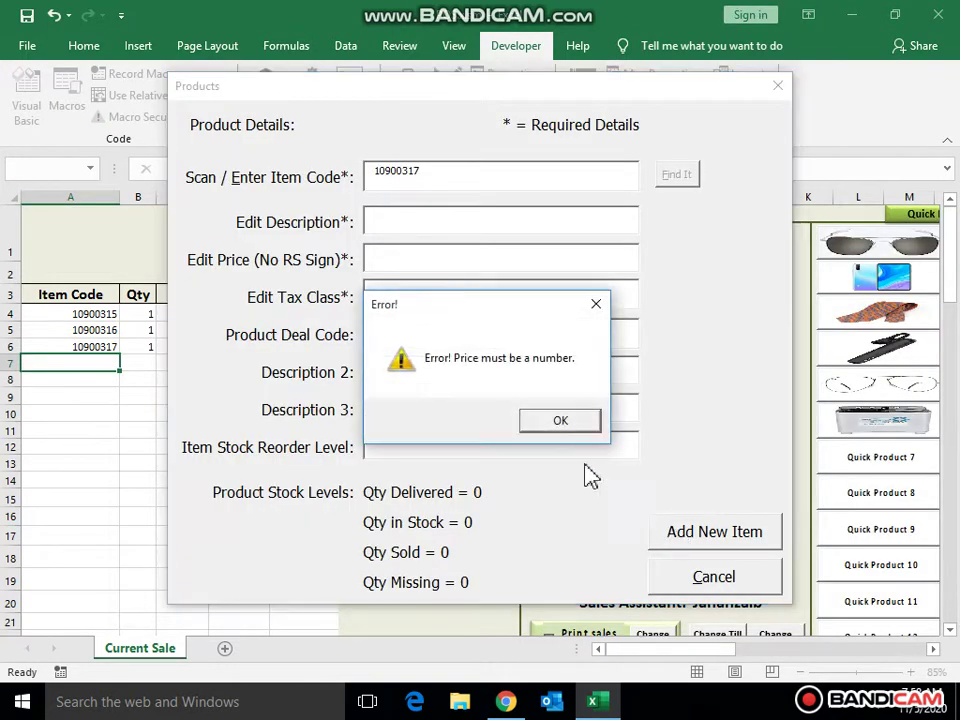
left_click(549, 423)
type("1200")
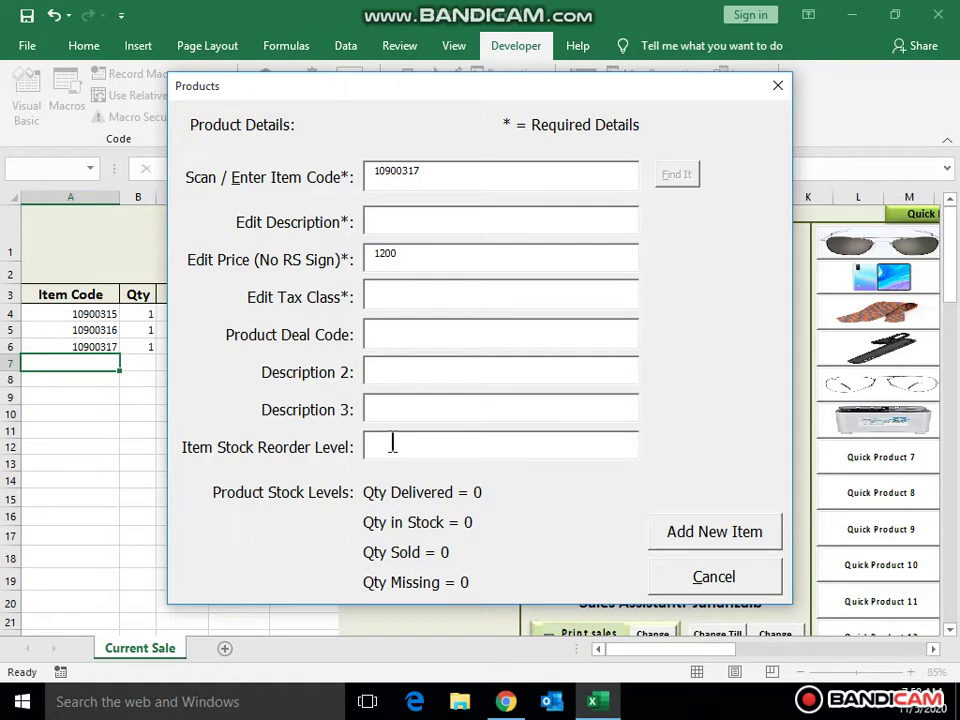
left_click(714, 545)
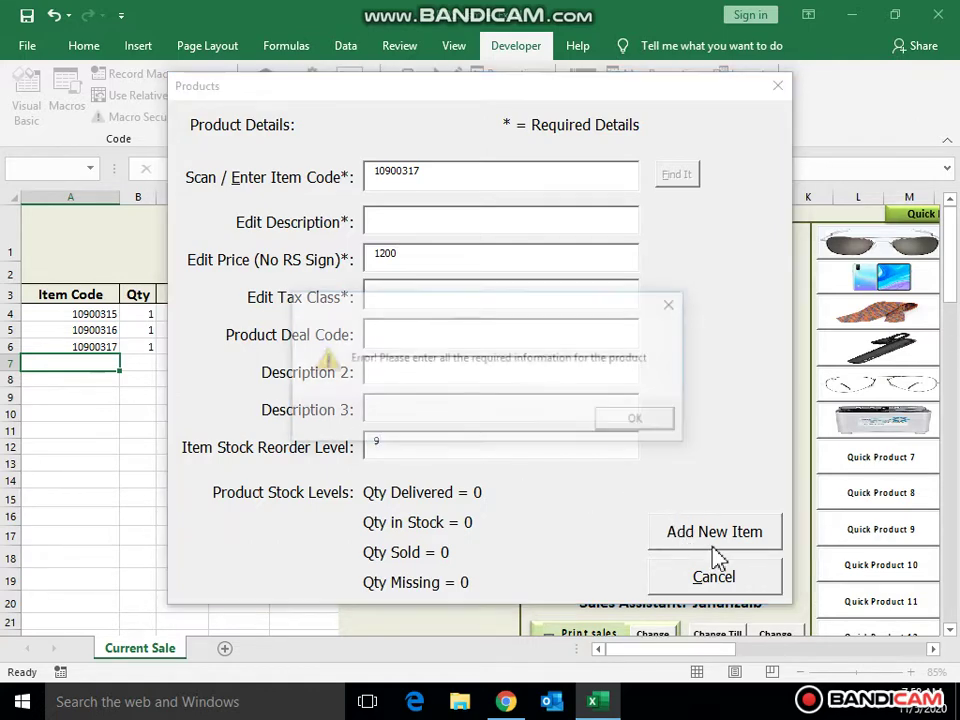
left_click(622, 412)
type("car")
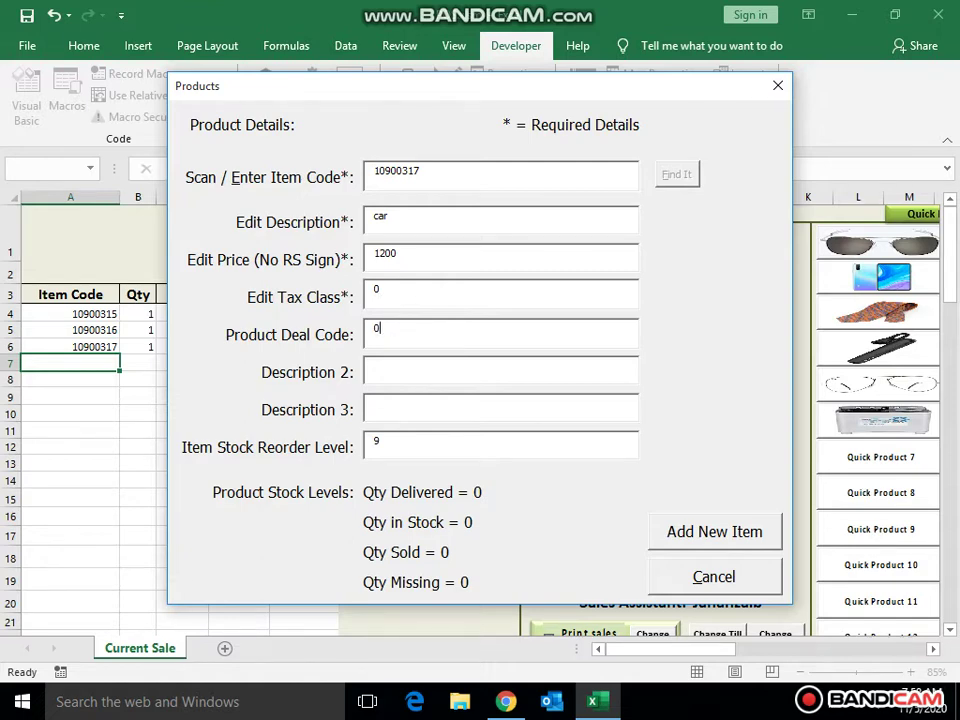
left_click(694, 545)
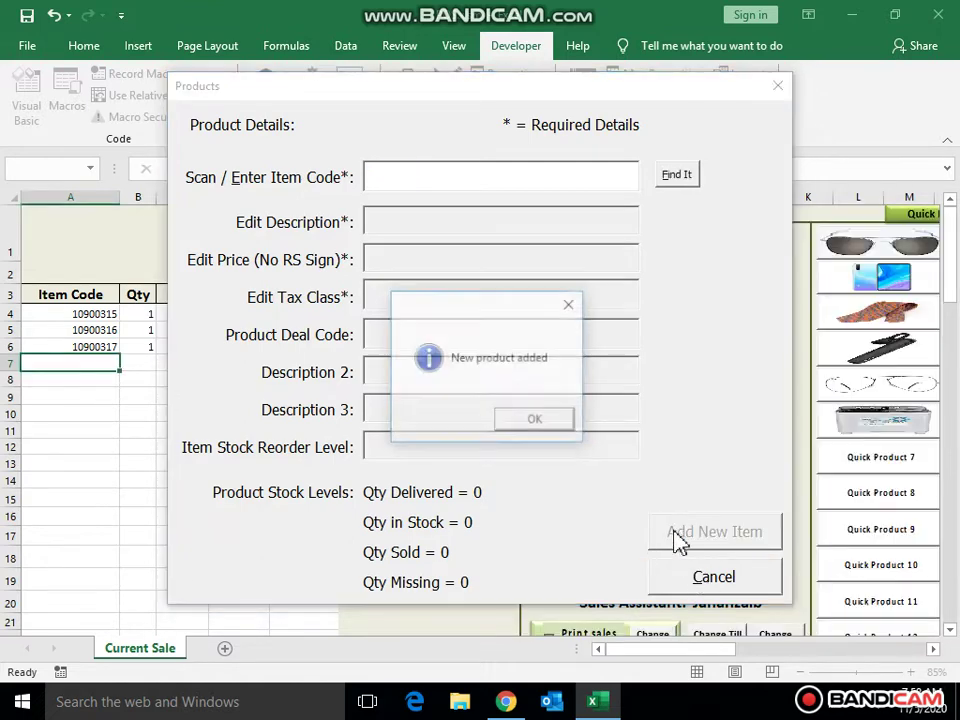
left_click(539, 417)
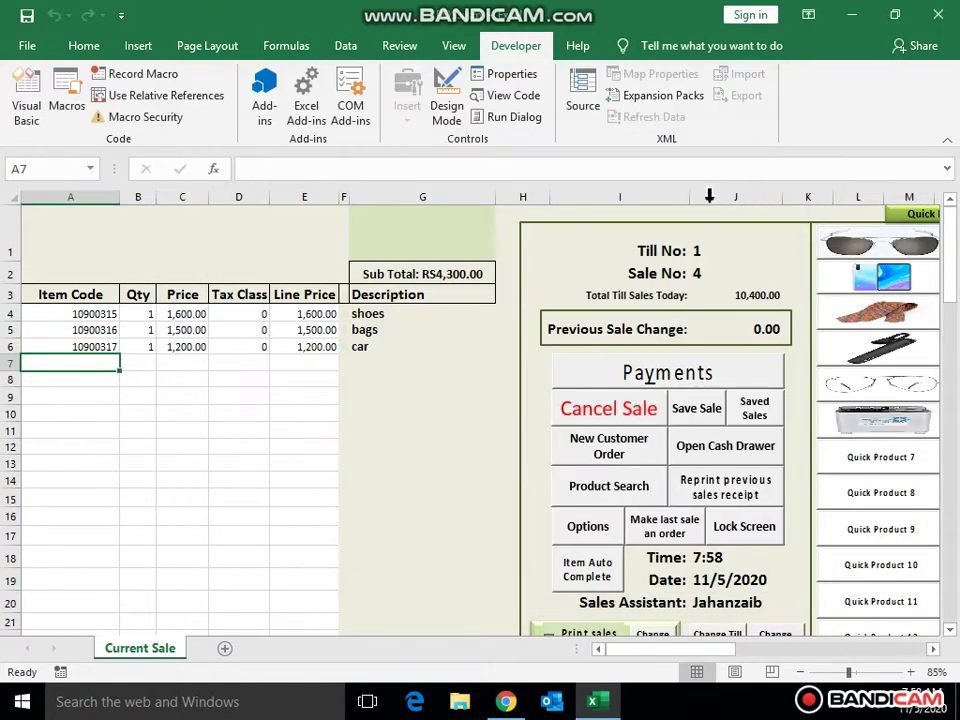
Add a second car 10900317 to the sale, bringing it to RS5,500.00
left_click(82, 348)
type("1")
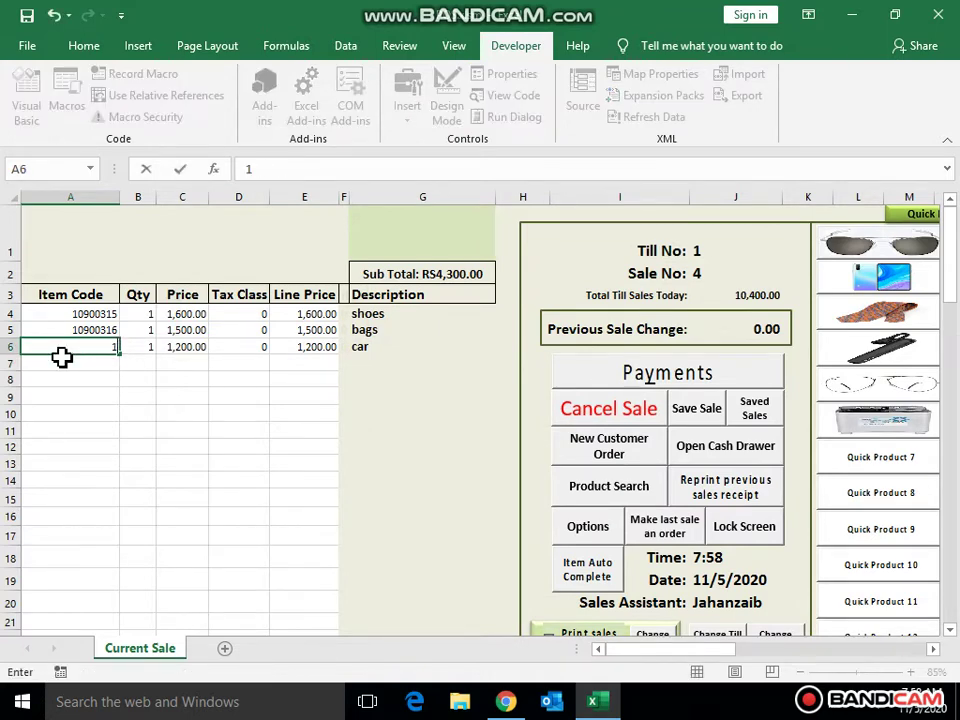
type("7")
key("Return")
type("10")
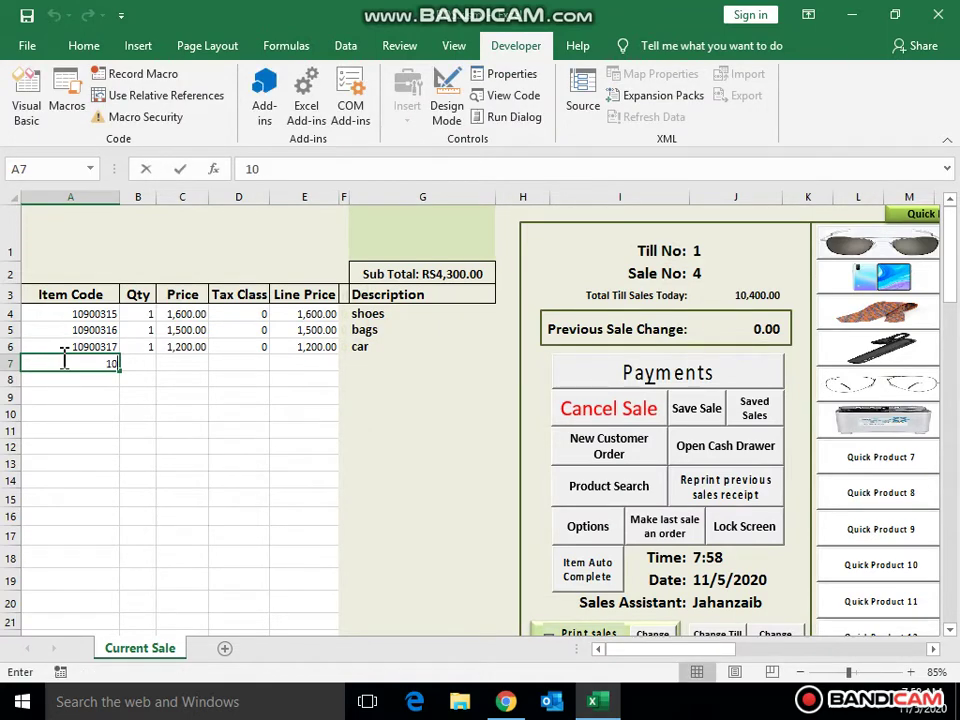
type("900317")
key("Return")
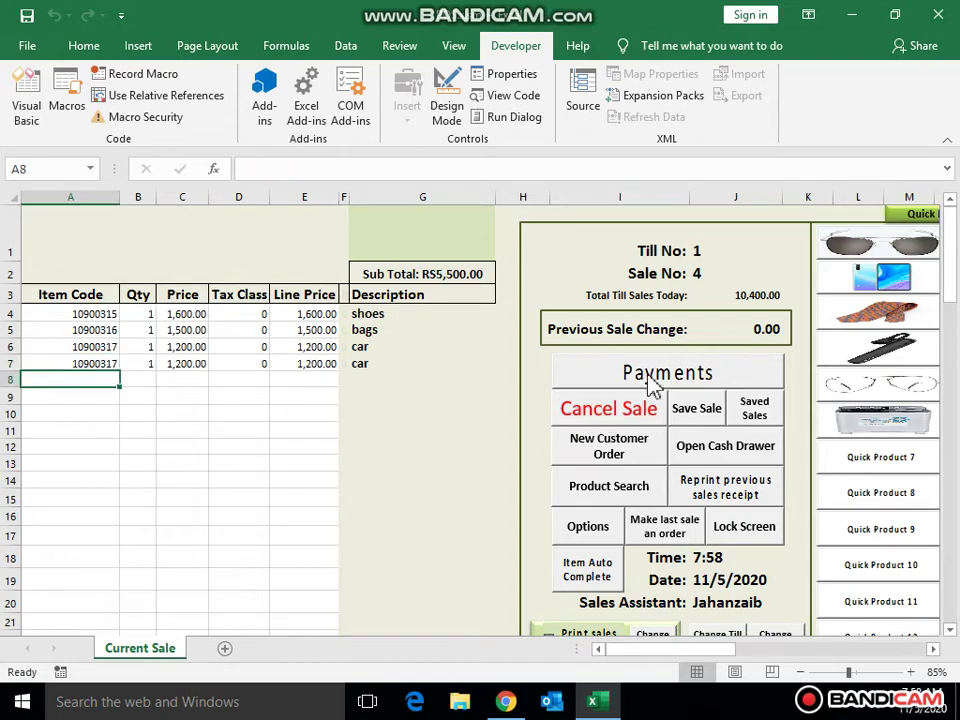
Pay the whole RS5,500.00 sale by gift voucher via Fast Pay
left_click(648, 379)
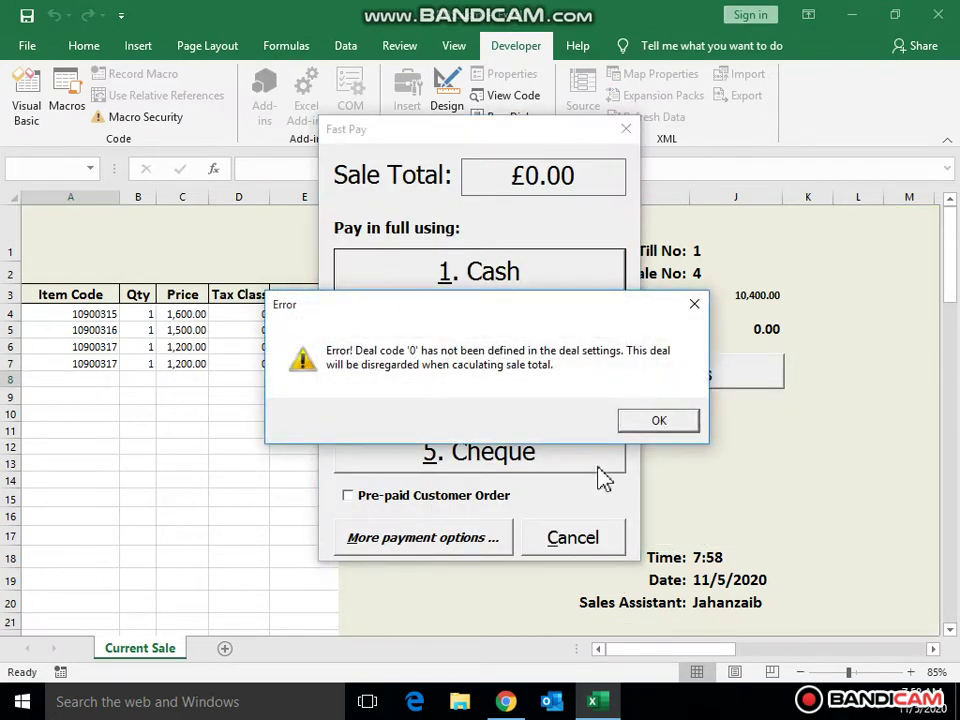
left_click(659, 421)
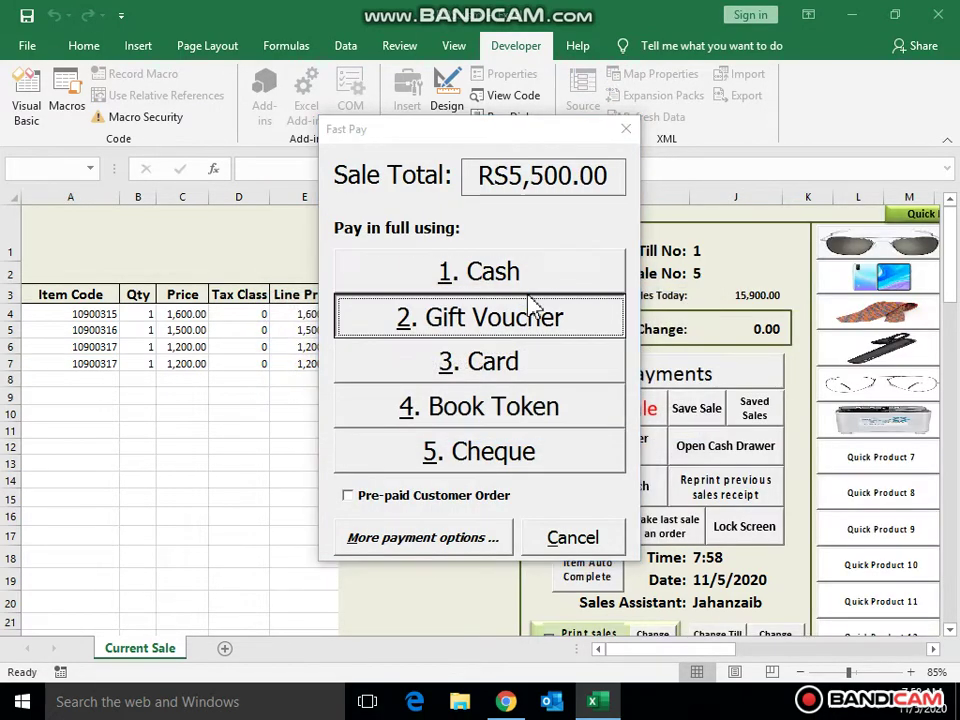
left_click(422, 313)
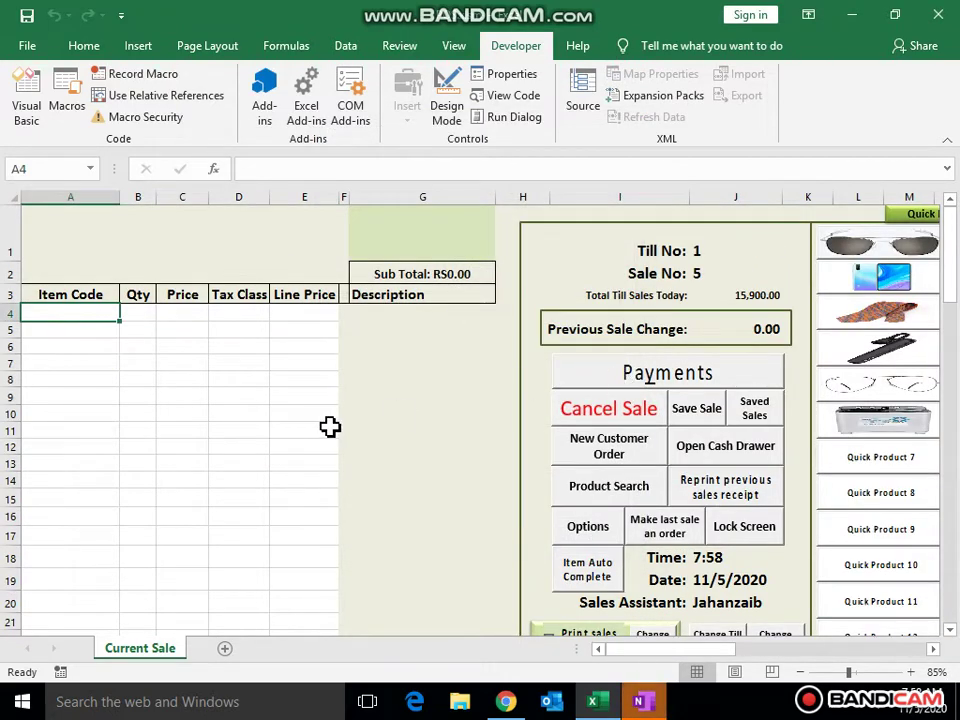
Start a new sale with one car 10900317 at RS1,200.00 and bring up the full payments window
type("10900317")
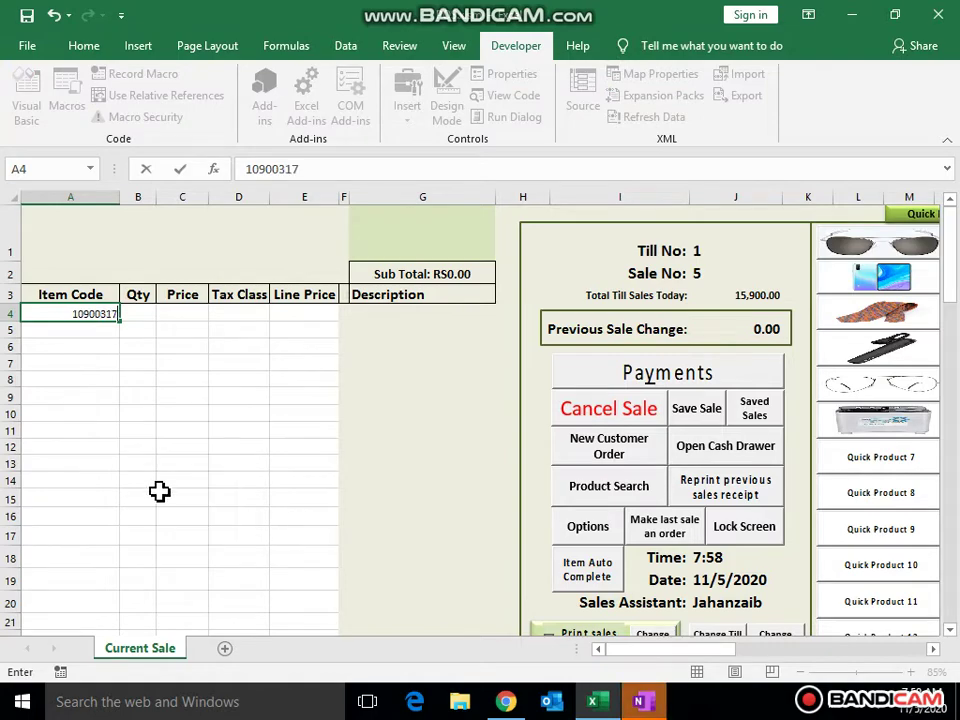
key("Return")
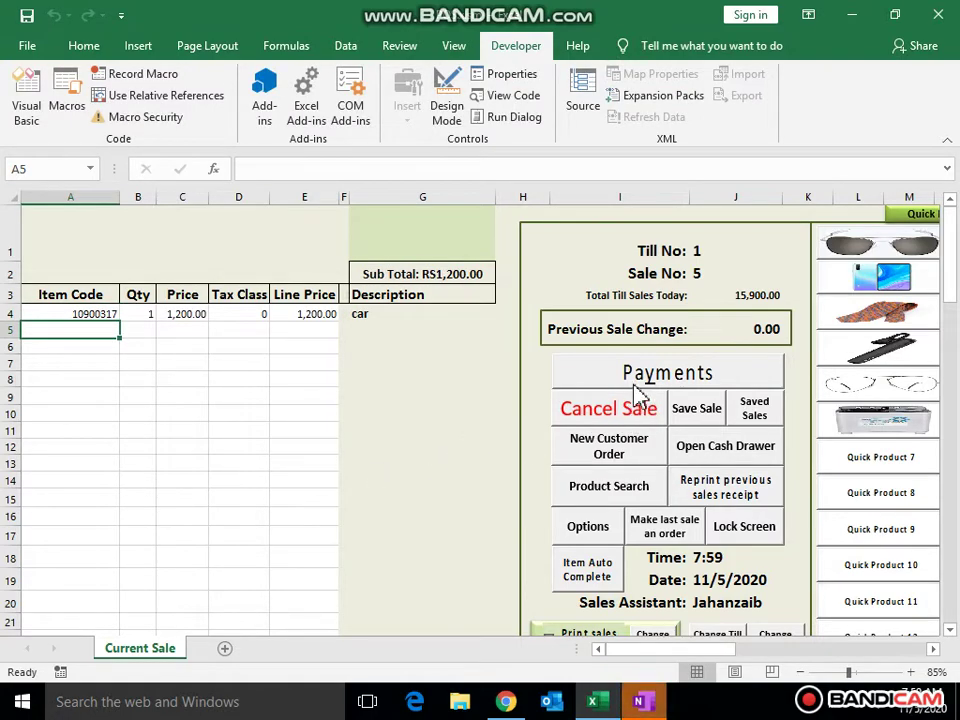
left_click(634, 386)
left_click(420, 538)
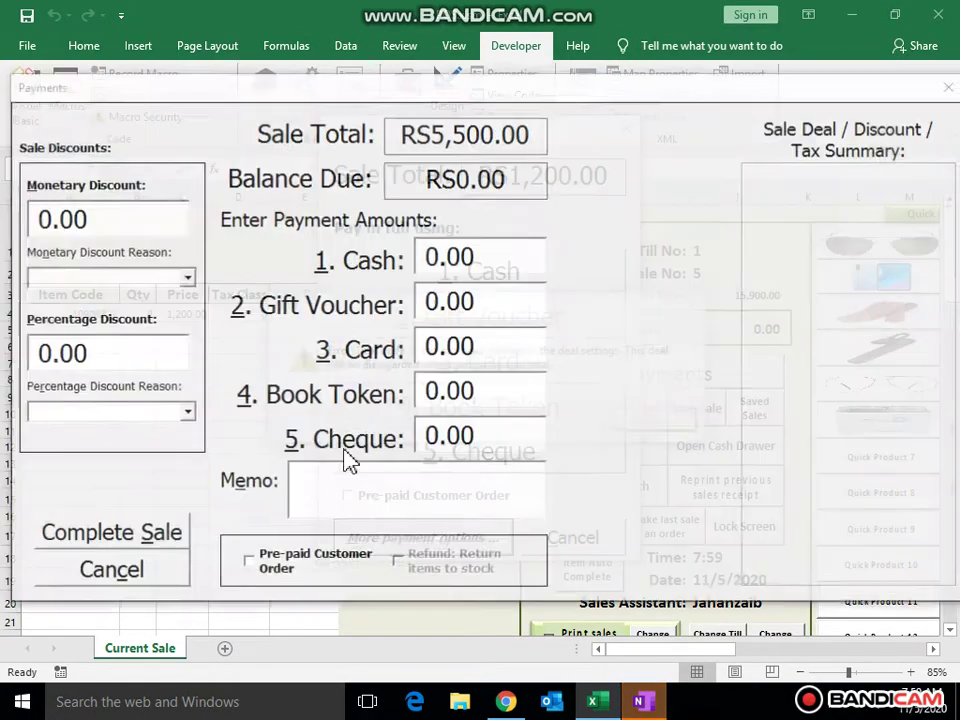
key("Return")
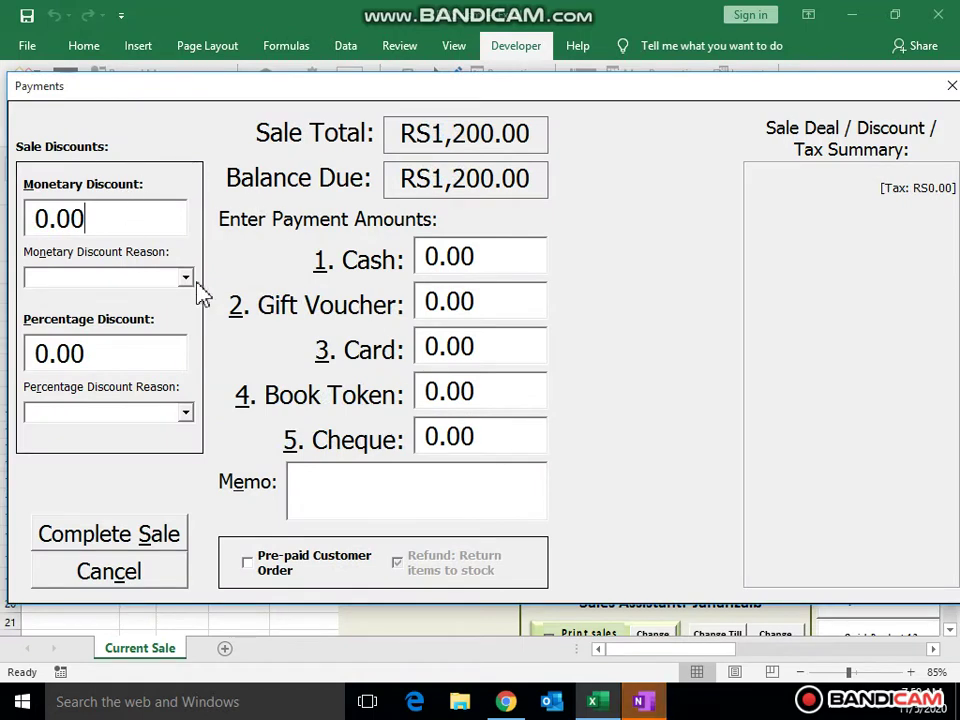
Set discount reasons £3 off £30 Spend and Student Discount, book token 1,200.00, cash 3333
left_click(185, 277)
left_click(160, 345)
left_click(185, 412)
left_click(163, 467)
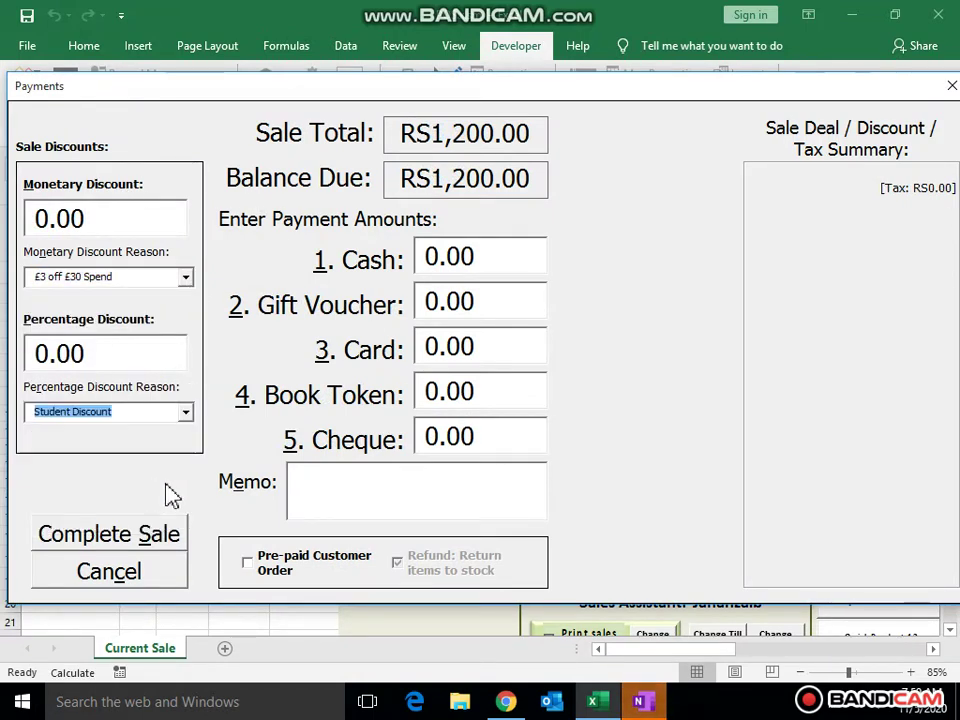
double_click(425, 400)
left_click(385, 479)
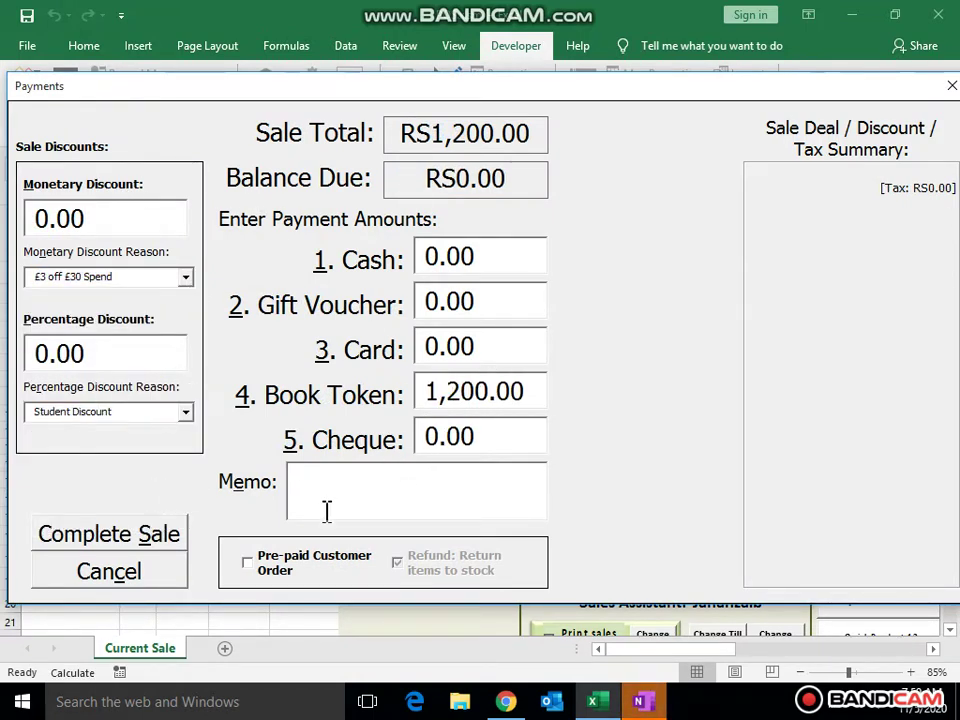
type("3333")
left_click(426, 257)
type("333")
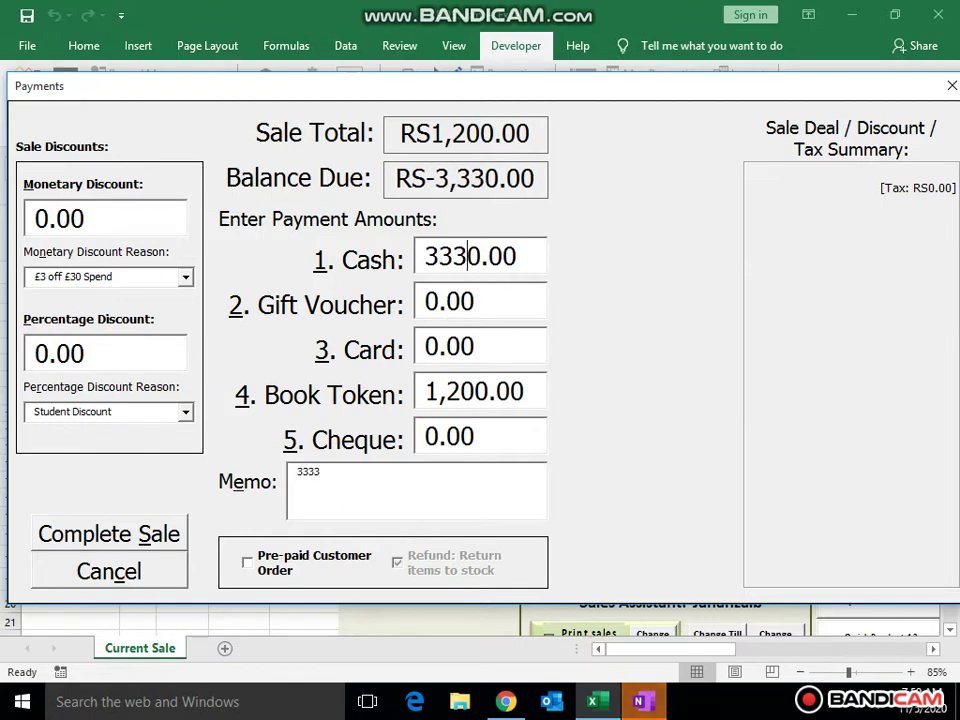
type("3")
Cancel the car sale and add bags 10900316 at 1,500.00 instead
left_click(133, 580)
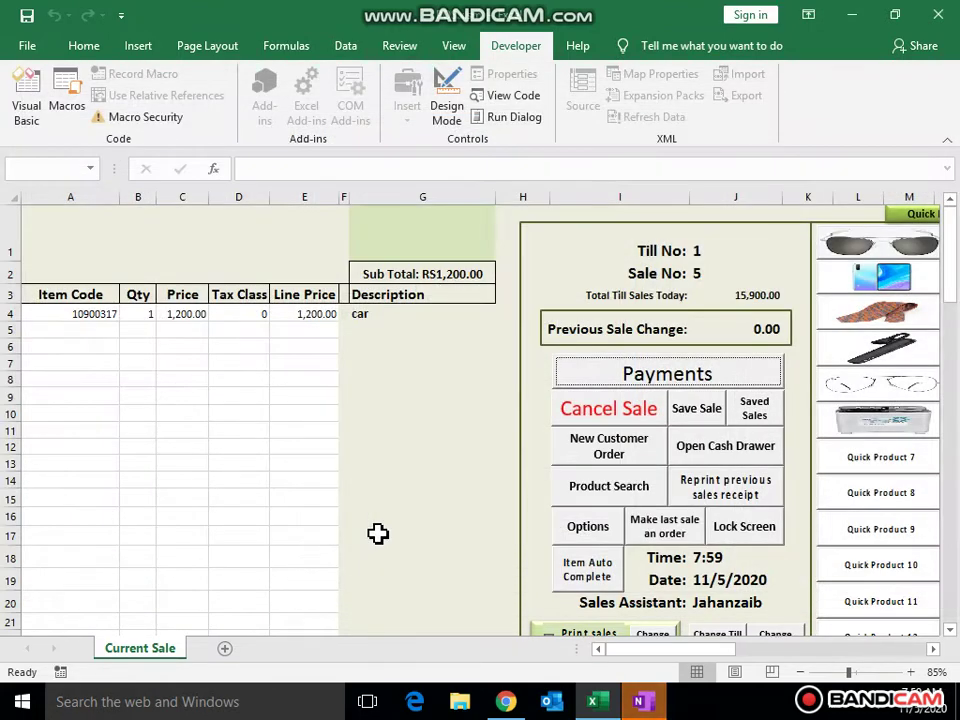
left_click(612, 420)
left_click(512, 422)
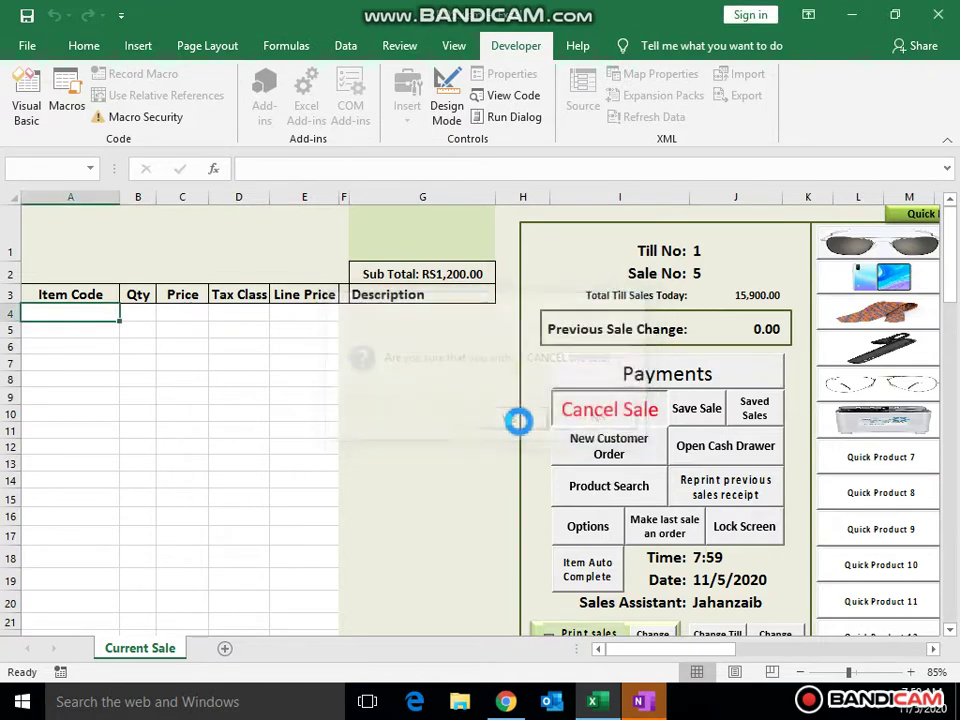
type("10900316")
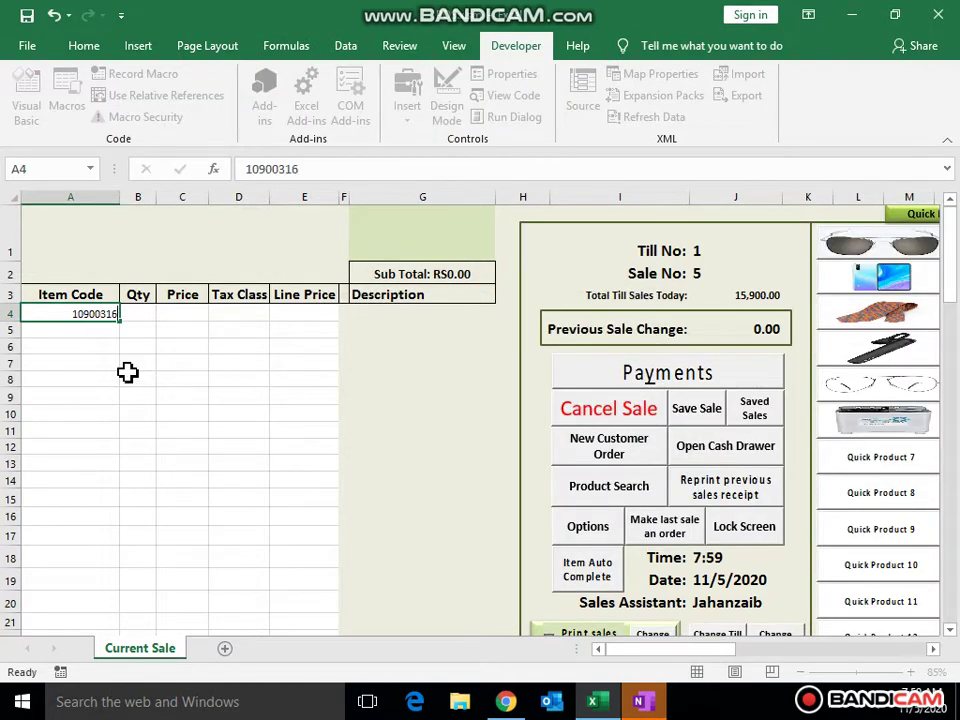
key("Return")
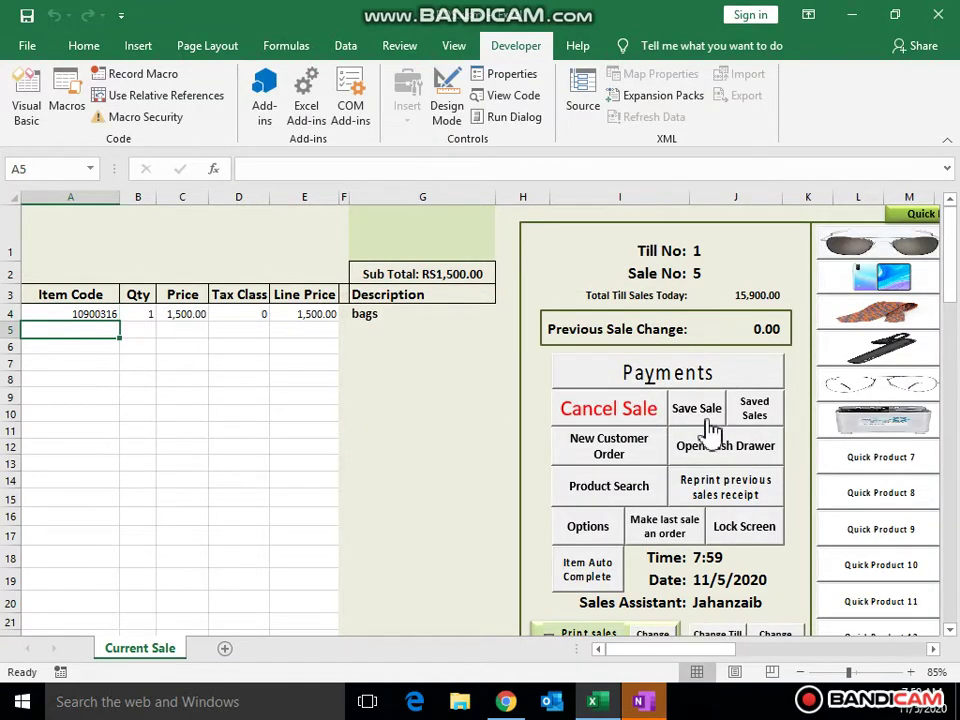
left_click(694, 408)
left_click(591, 420)
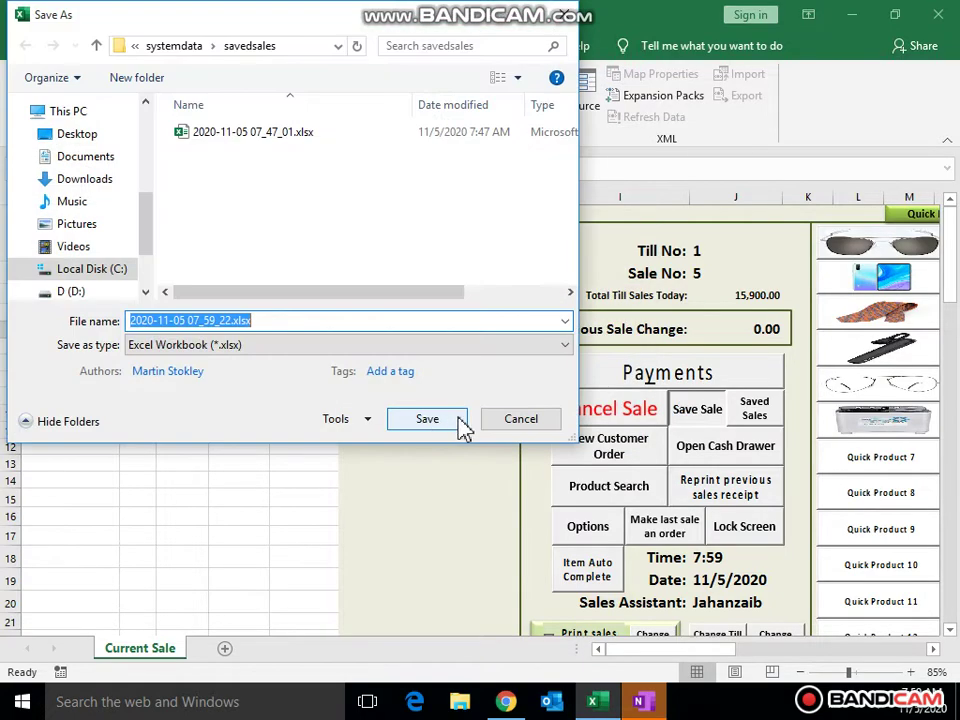
left_click(458, 419)
left_click(508, 421)
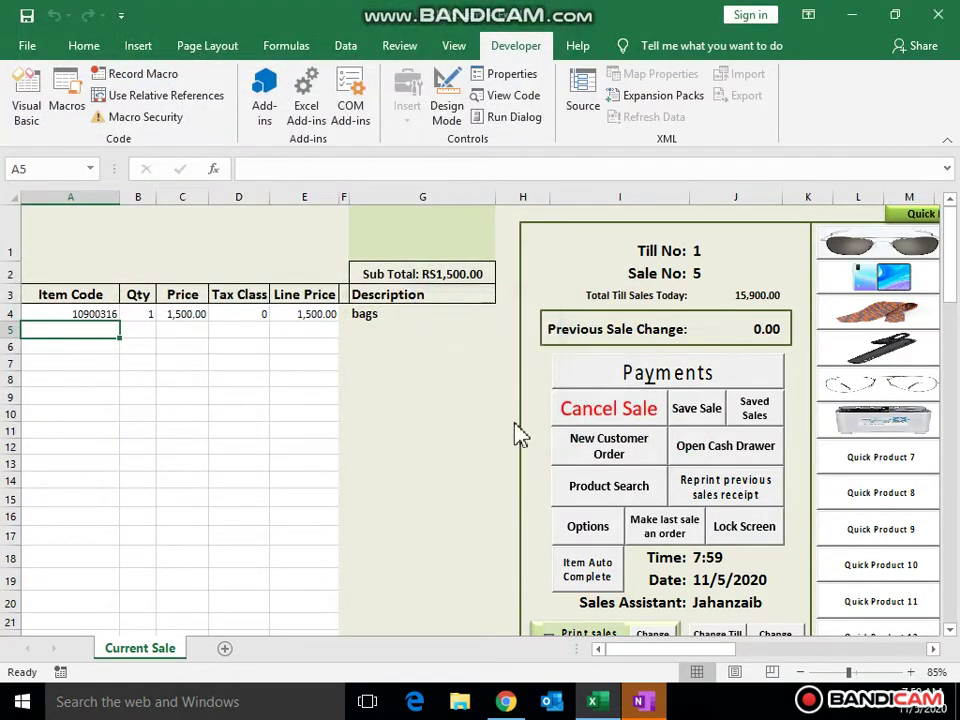
left_click(752, 414)
left_click(386, 227)
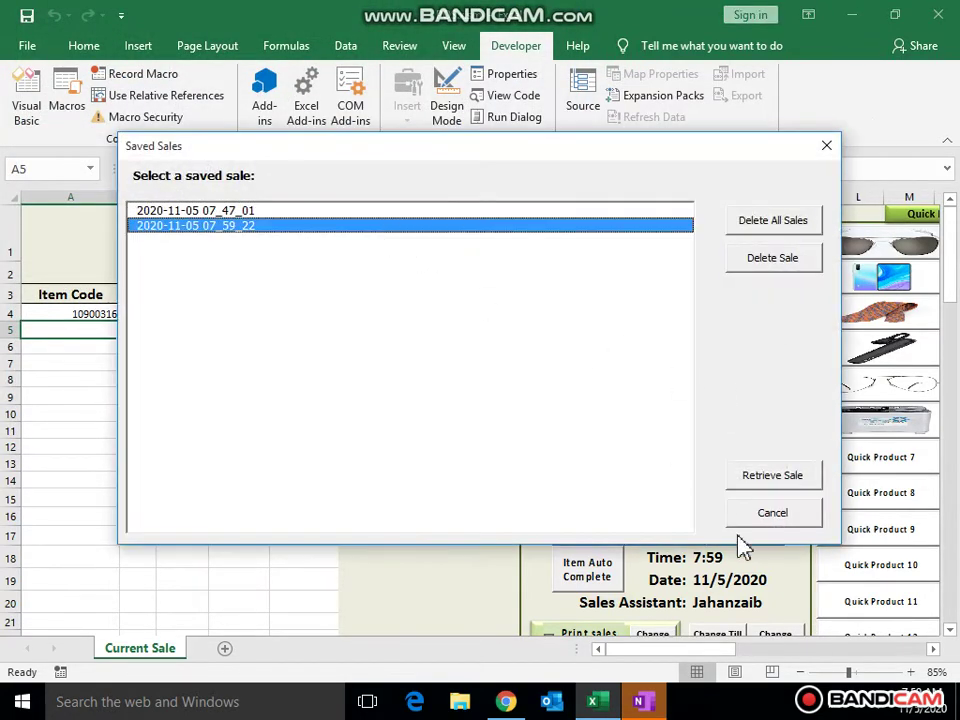
left_click(758, 480)
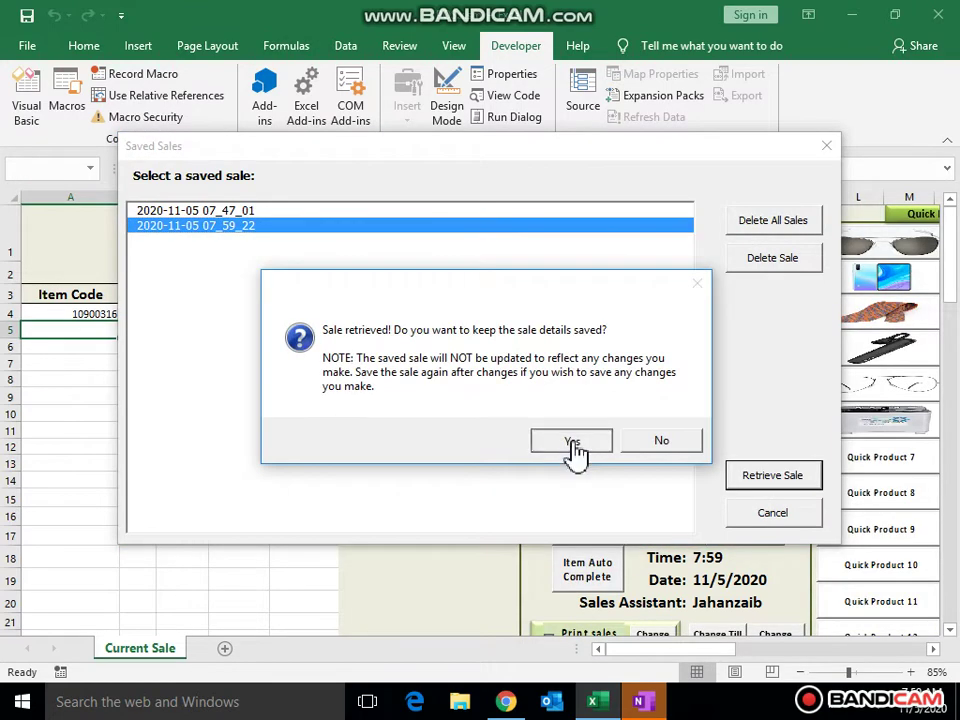
left_click(572, 441)
left_click(133, 329)
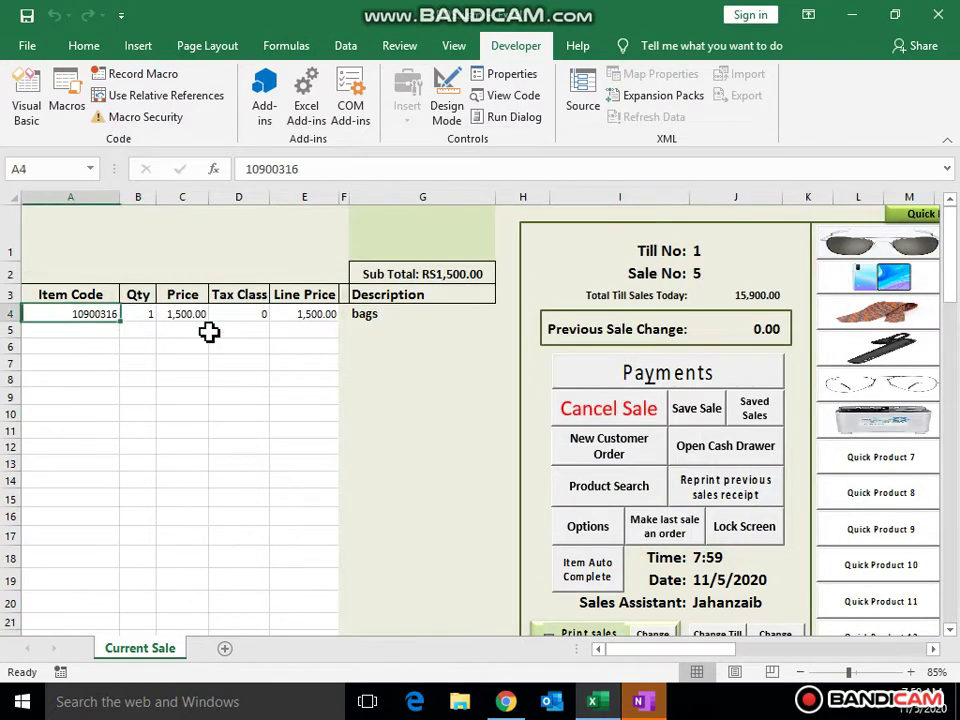
left_click_drag(70, 313, 330, 345)
left_click(646, 443)
left_click(508, 416)
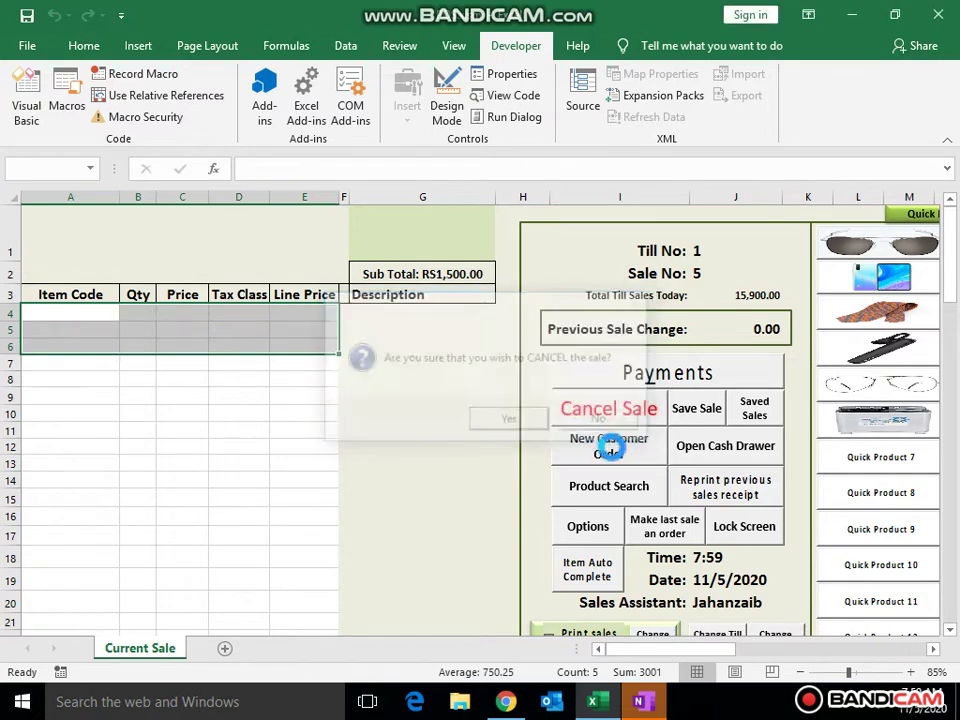
Retrieve the second saved sale and cancel it, leaving the subtotal at RS0.00
left_click(745, 412)
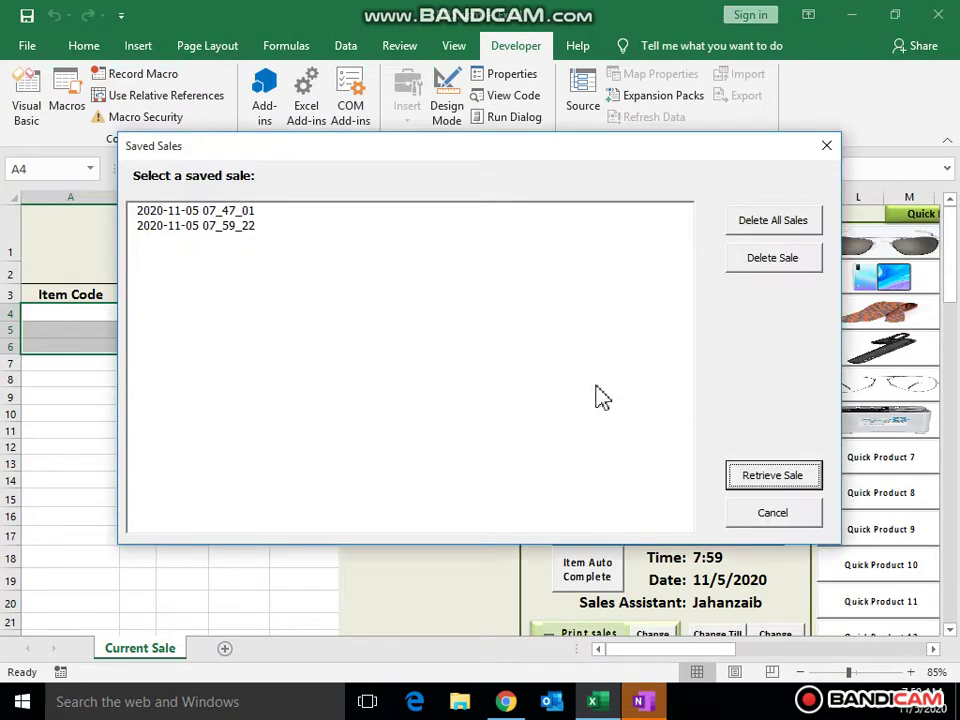
left_click(313, 227)
left_click(742, 478)
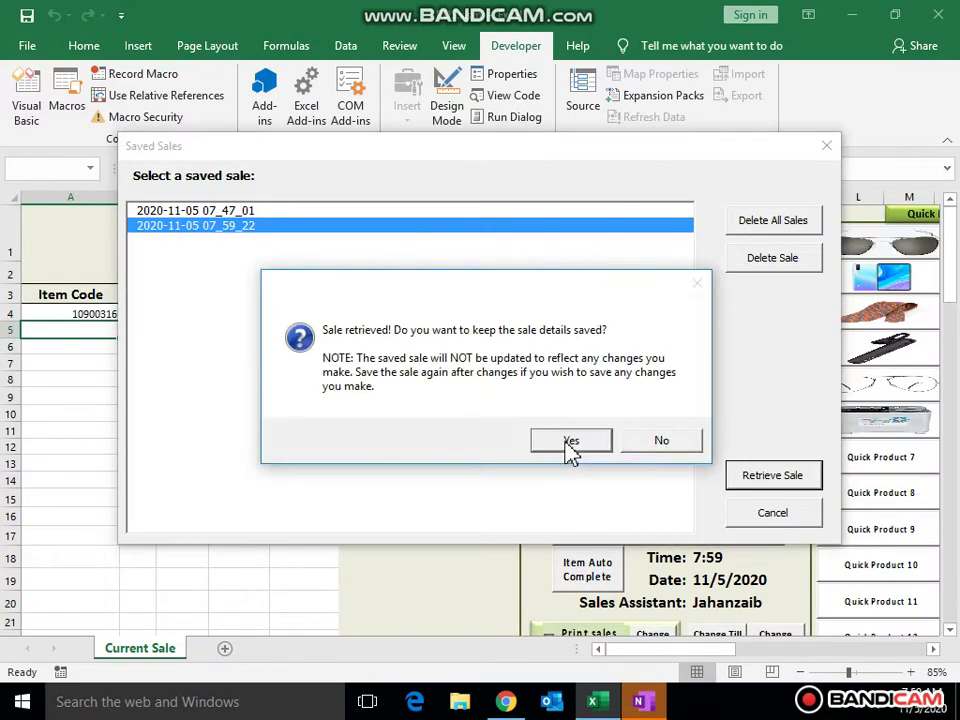
left_click(570, 442)
mouse_move(92, 313)
left_mouse_down()
mouse_move(271, 378)
mouse_move(334, 440)
left_mouse_up()
left_click(608, 408)
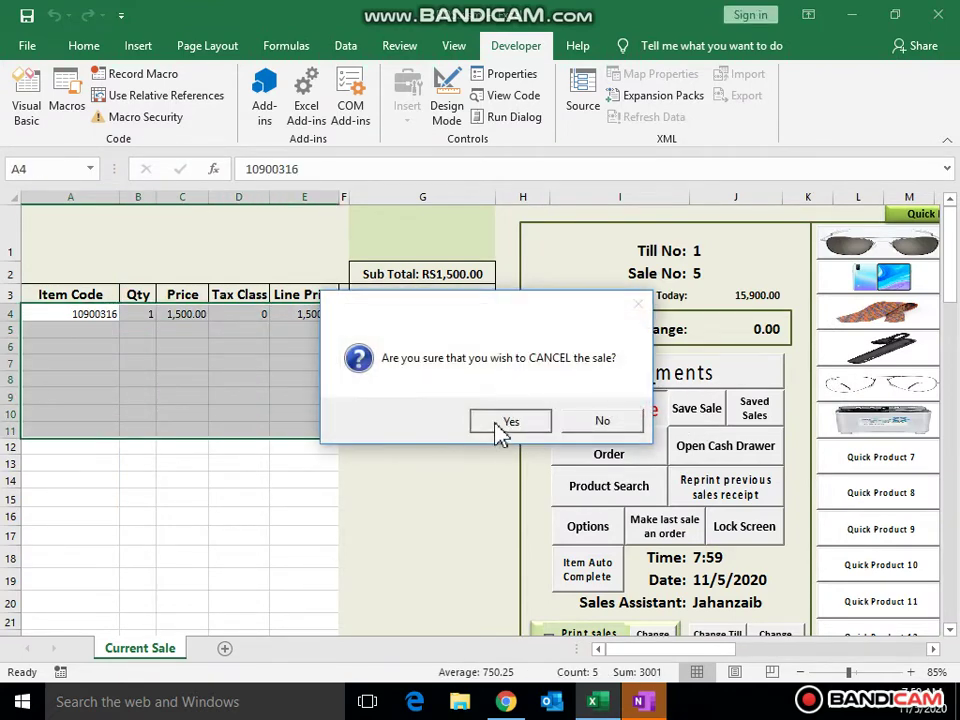
left_click(505, 422)
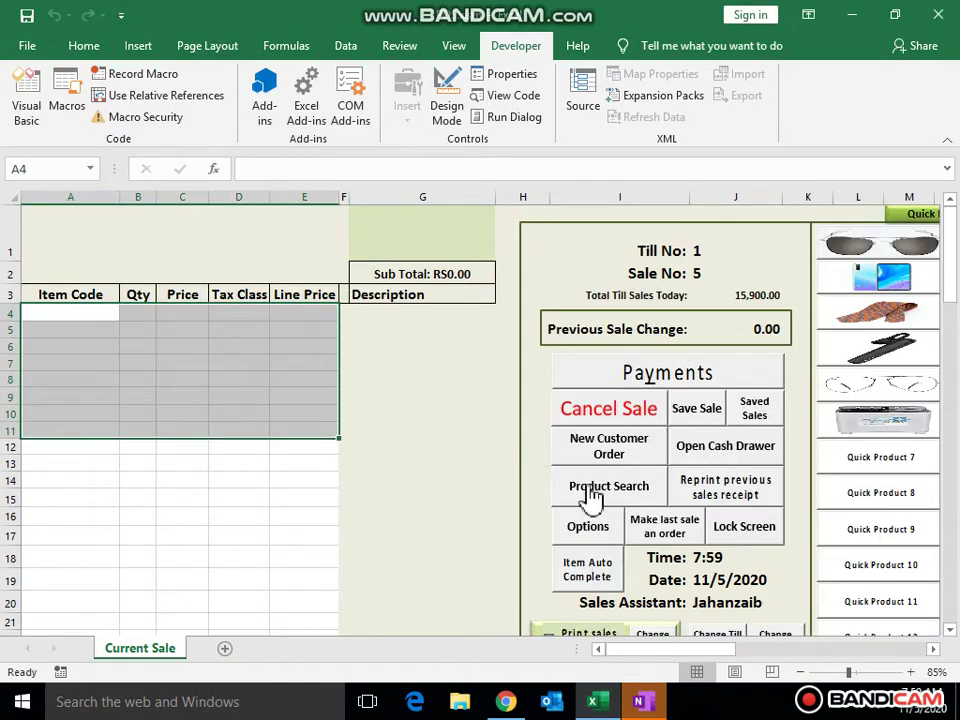
Check Product Search without searching, then reprint the previous sales receipt to OneNote
left_click(590, 488)
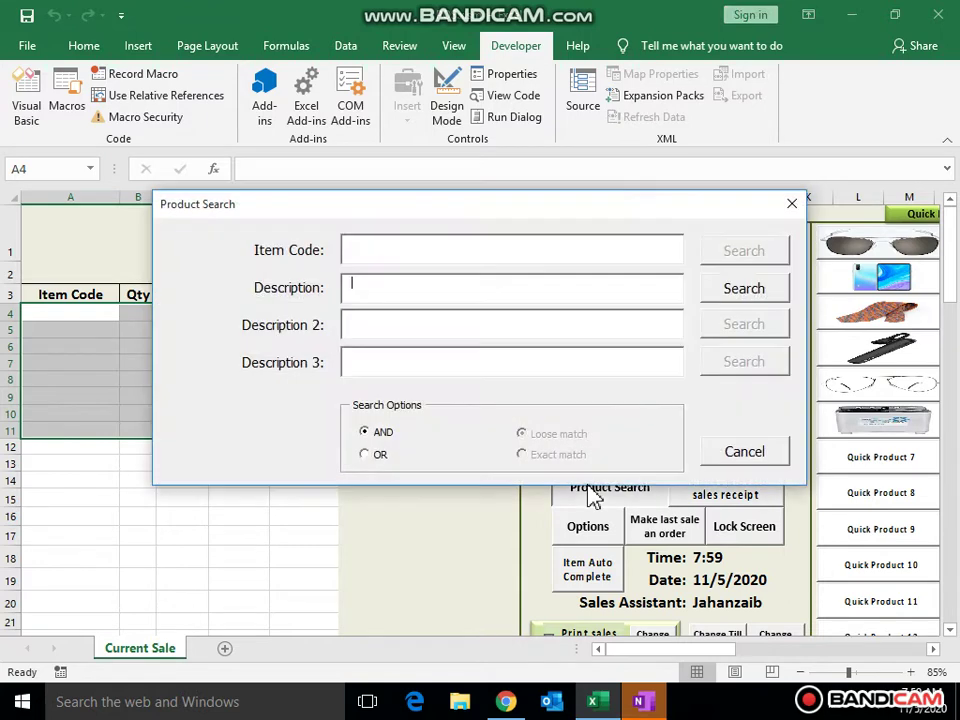
left_click(726, 450)
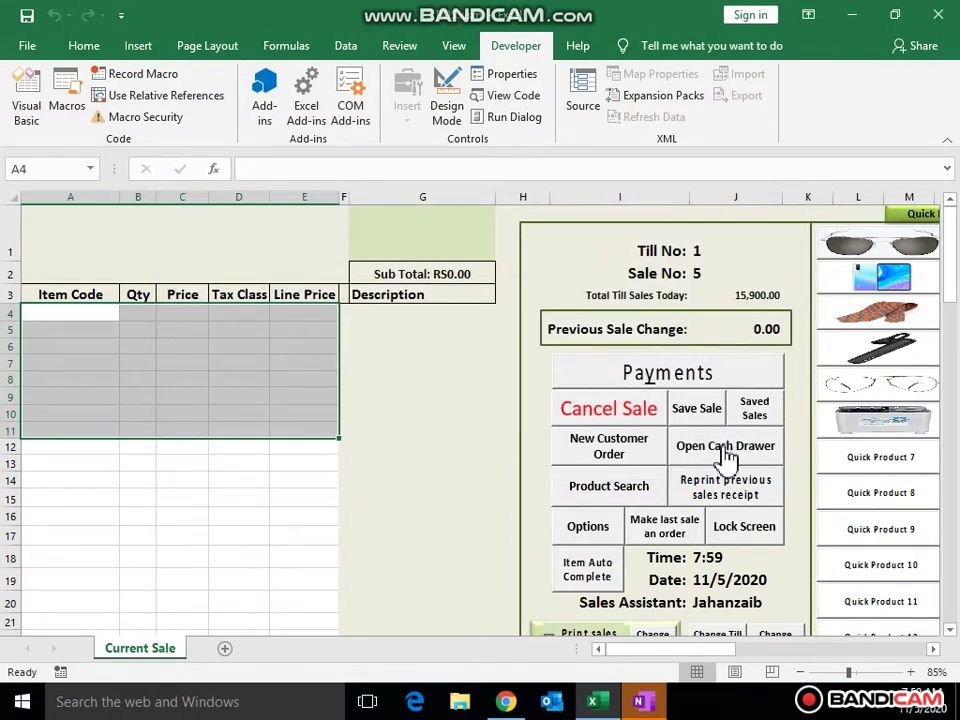
left_click(709, 488)
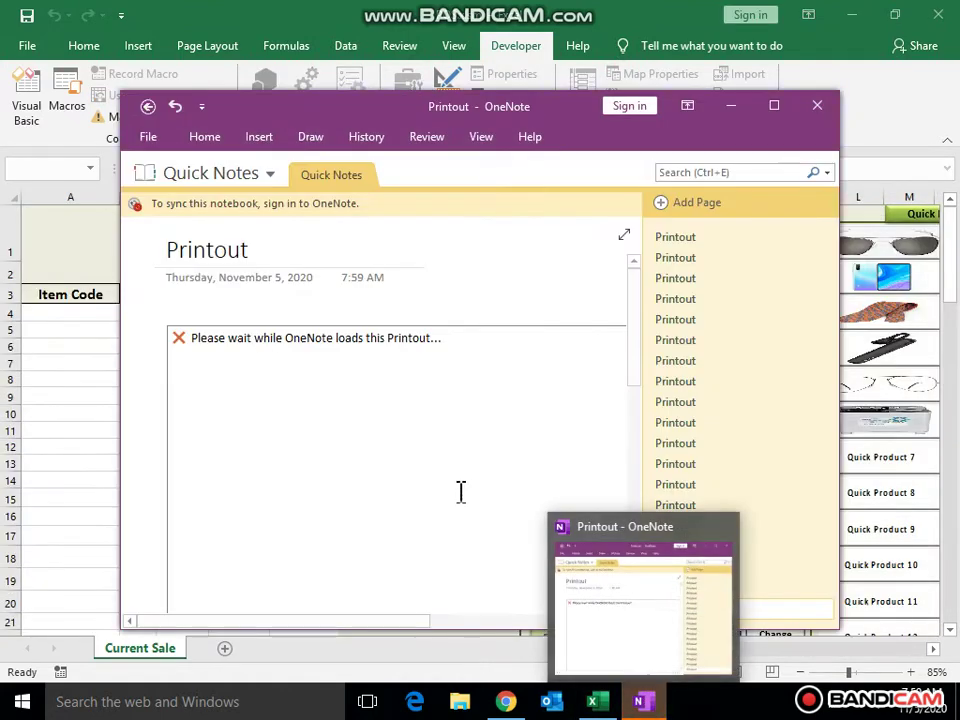
scroll(470, 480, "down", 2)
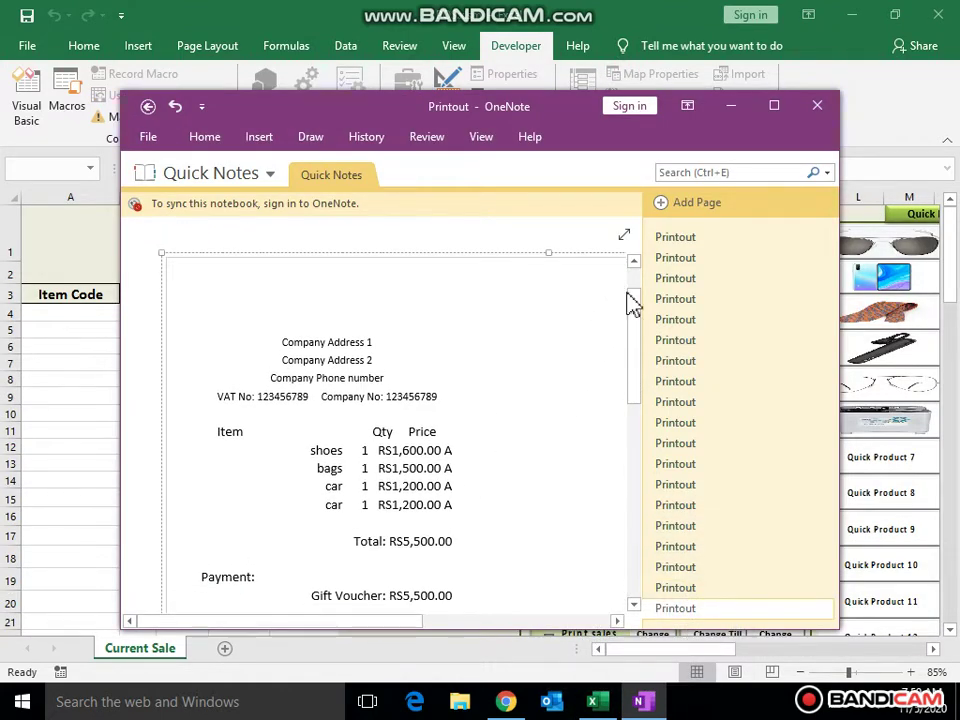
left_click(817, 105)
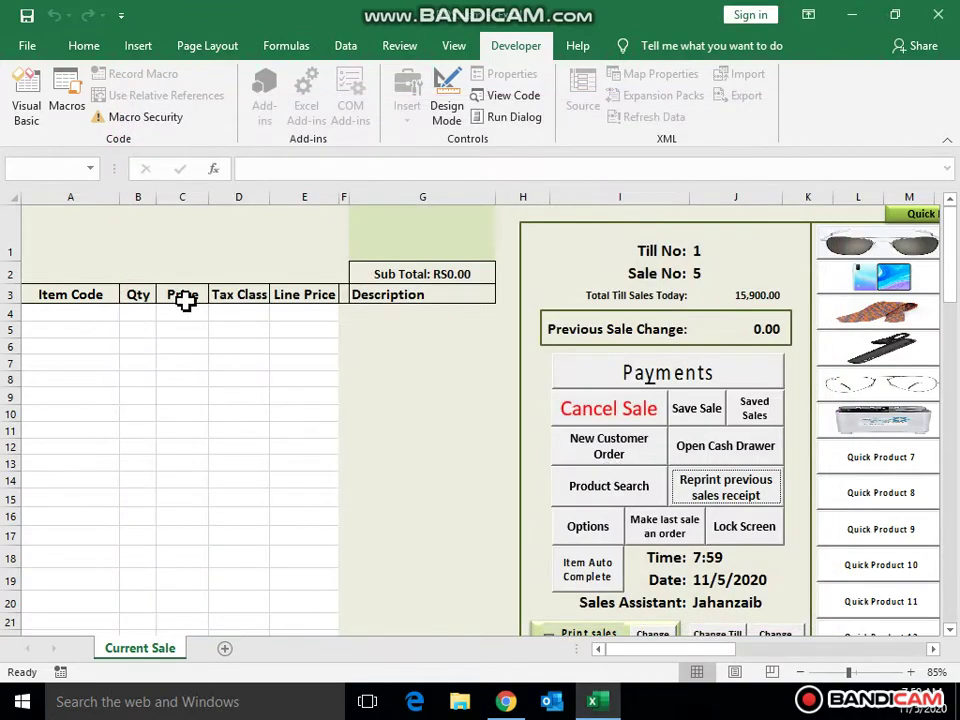
left_click(79, 313)
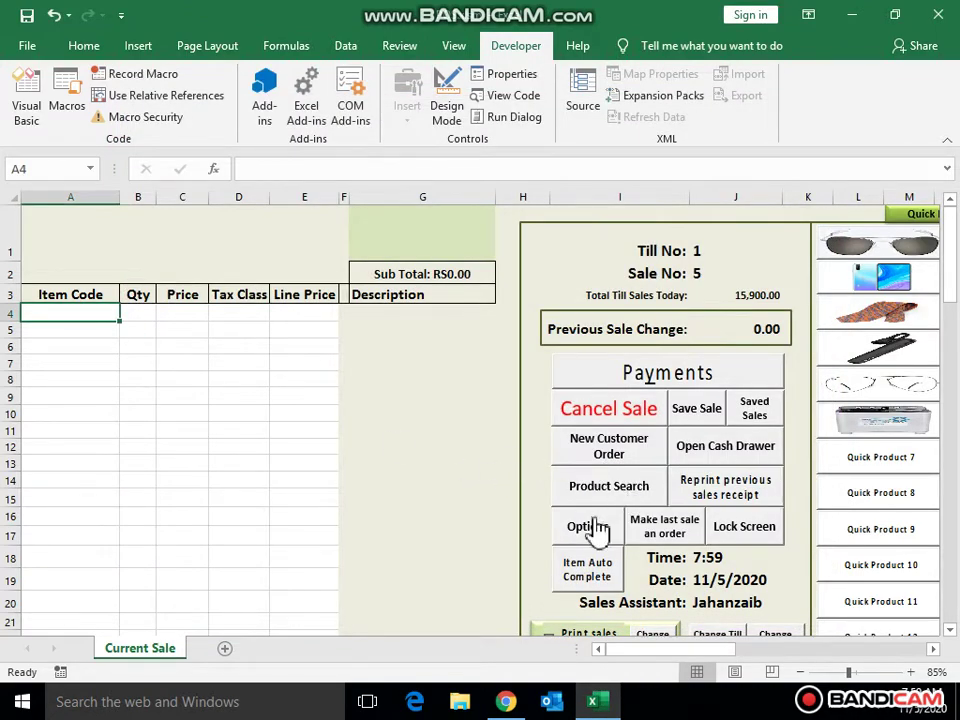
left_click(645, 530)
left_click(155, 190)
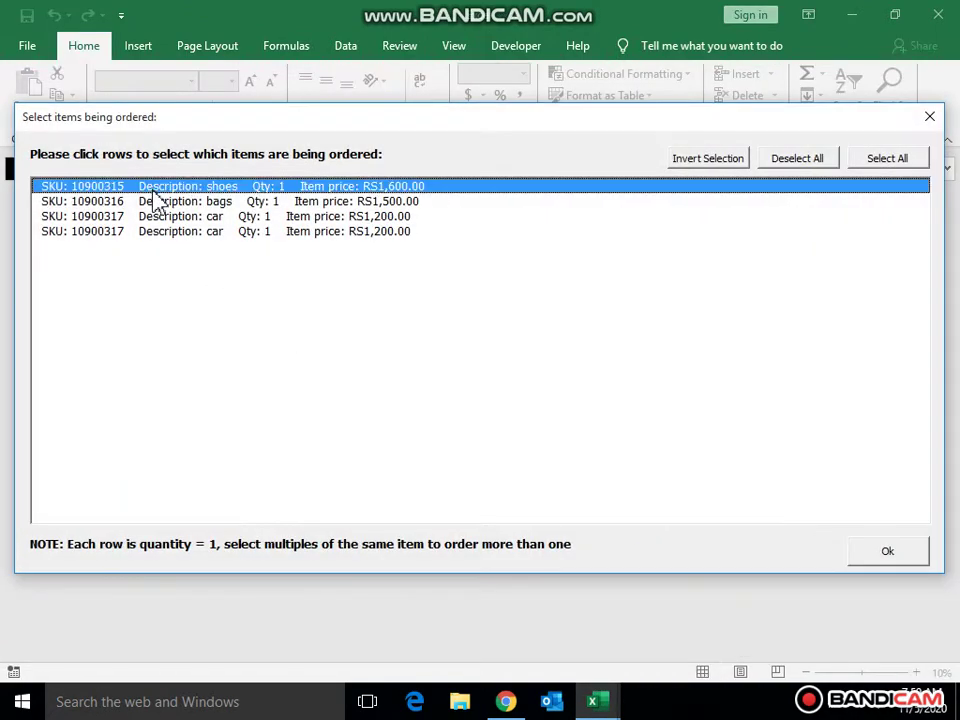
left_click(165, 216)
left_click(170, 231)
left_click(708, 158)
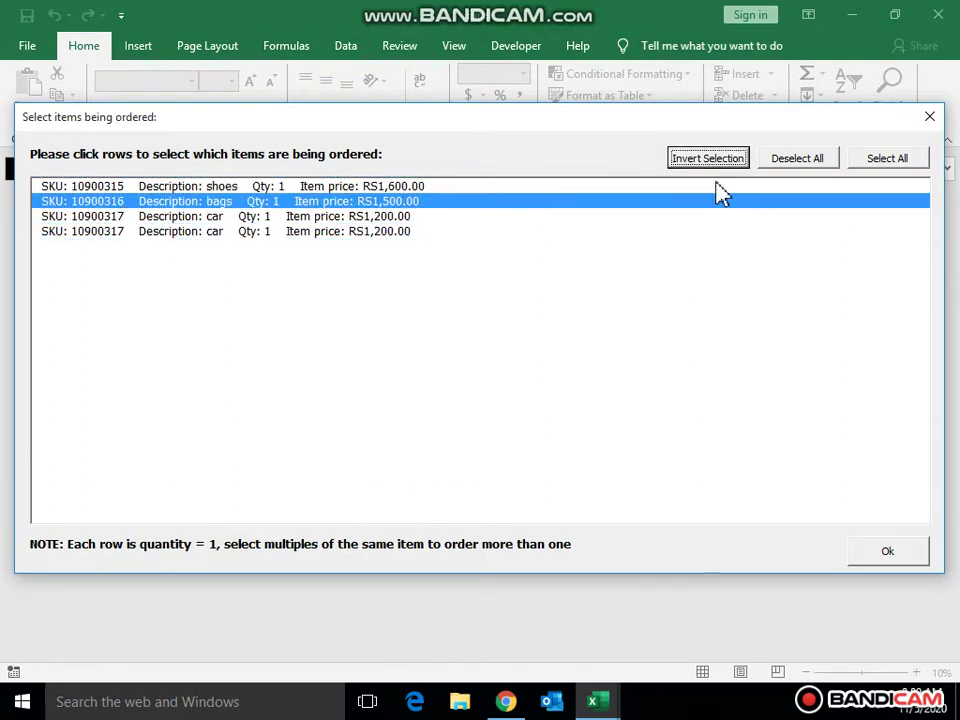
left_click(490, 231)
left_click(800, 160)
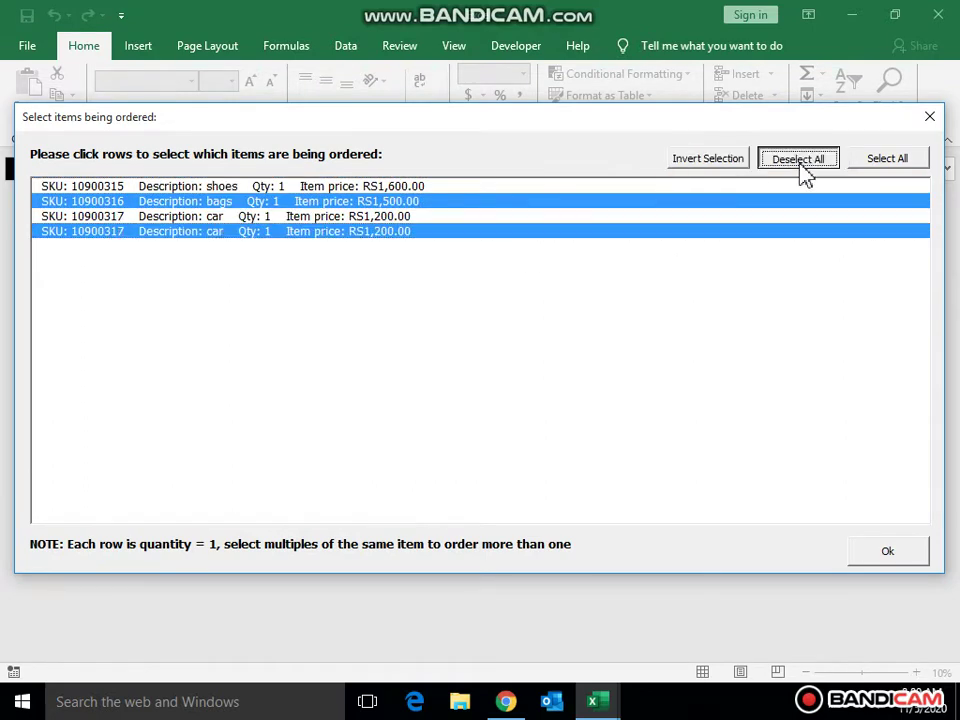
left_click(513, 216)
left_click(507, 231)
left_click(686, 160)
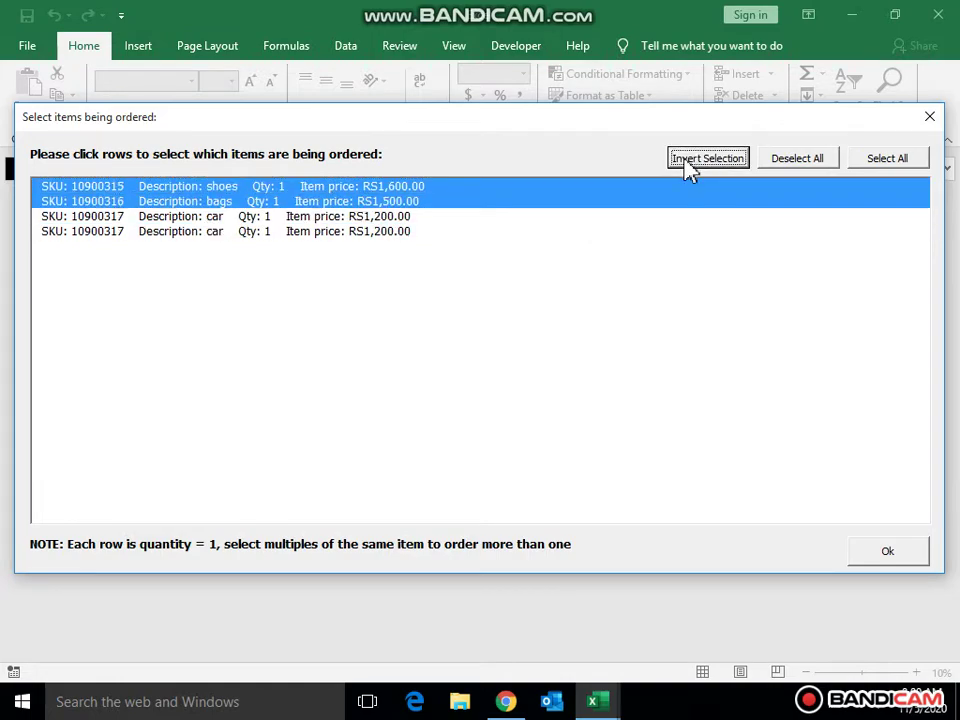
left_click(503, 217)
left_click(505, 231)
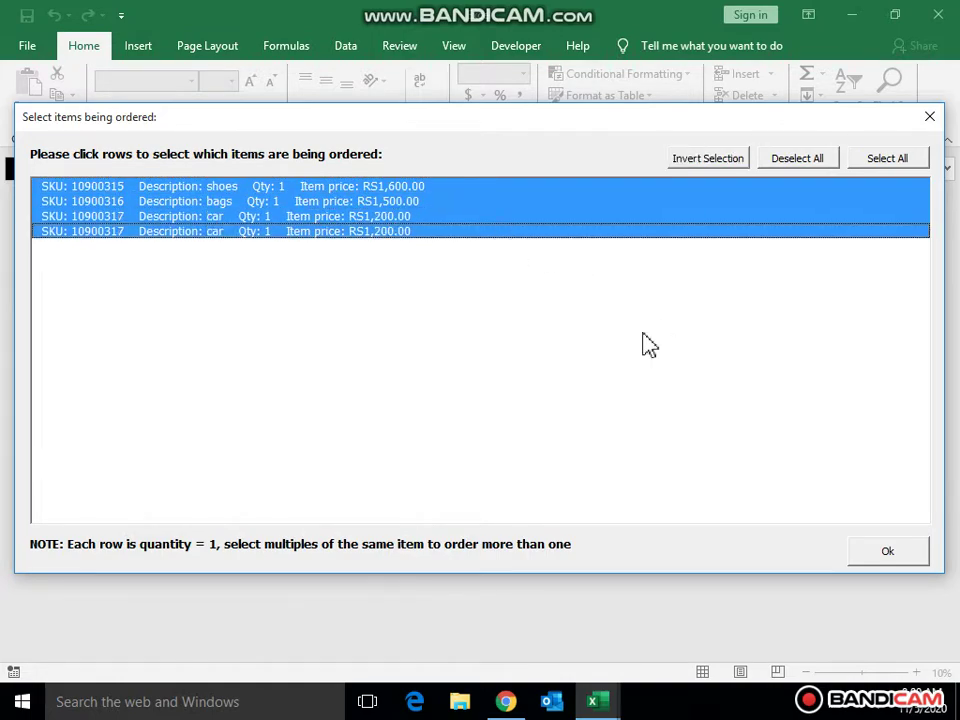
left_click(885, 550)
mouse_move(416, 411)
left_mouse_down()
mouse_move(254, 406)
mouse_move(309, 377)
left_mouse_up()
left_click(765, 369)
left_click(767, 386)
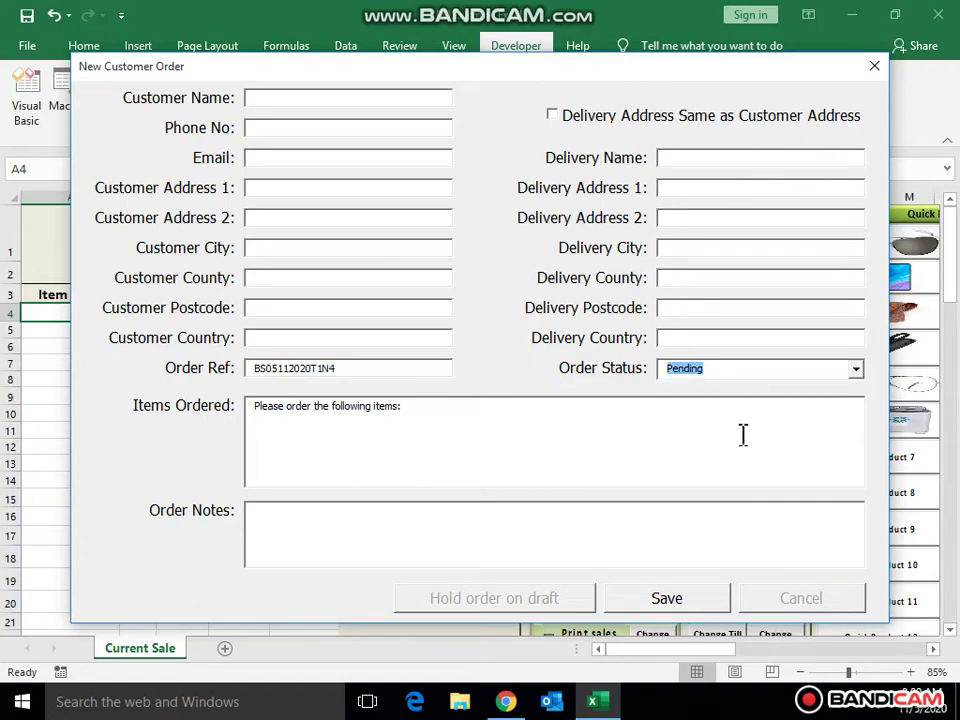
left_click(874, 66)
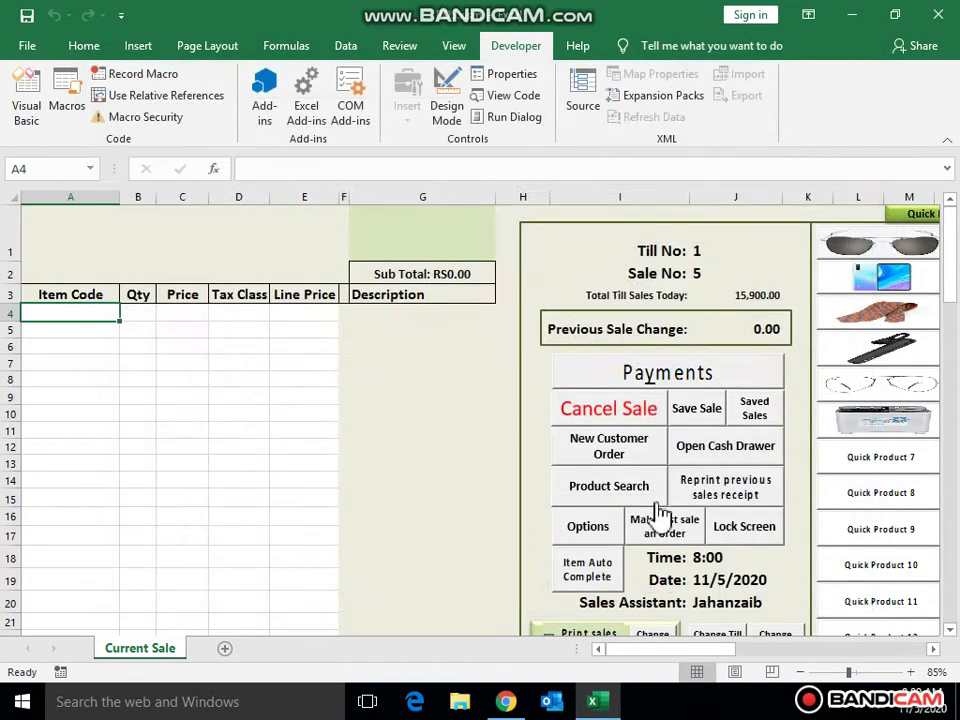
Search Item Auto Complete for '10' and pick the 10900317 car result
left_click(591, 534)
type("10")
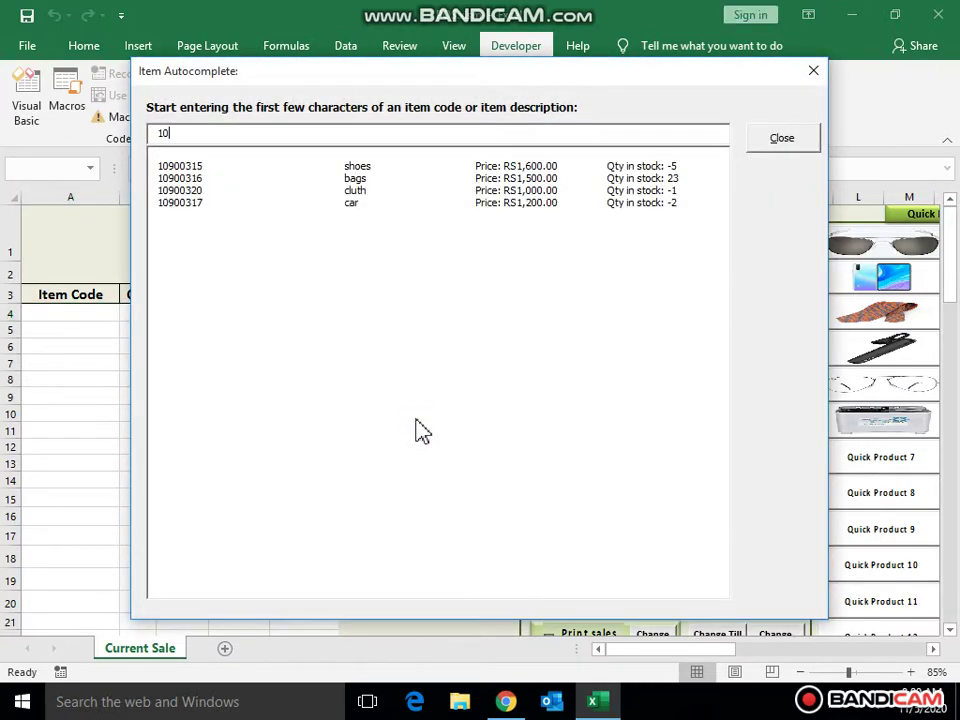
left_click(270, 202)
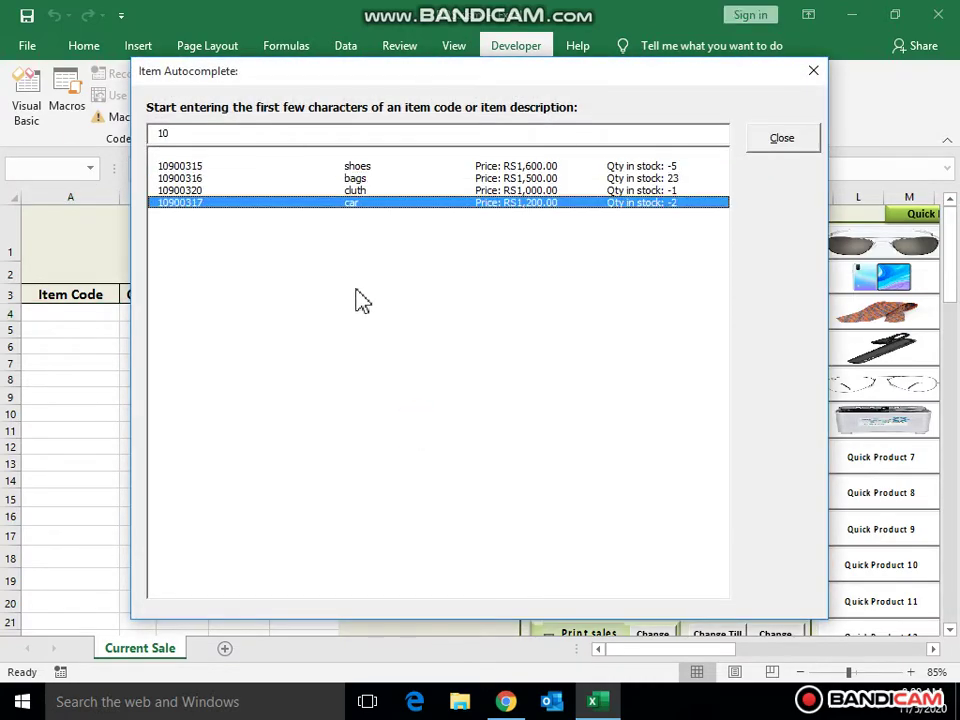
left_click(814, 72)
Add bags items with the quick product button until seven total RS10,500.00
left_click(873, 240)
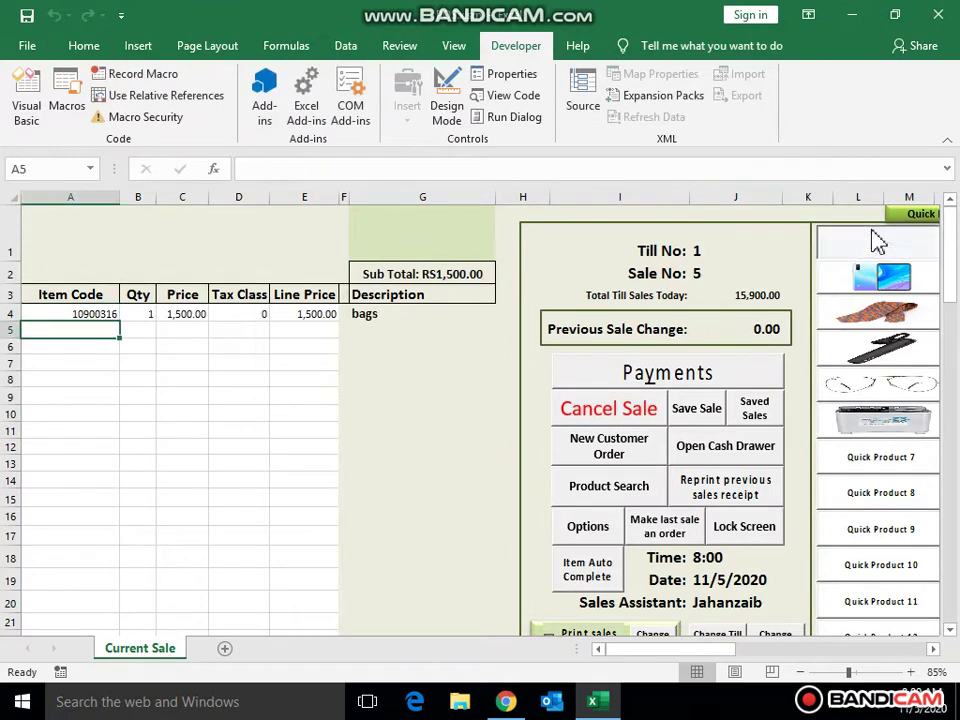
left_click(873, 240)
left_click(873, 240)
left_click(873, 240)
left_click(873, 240)
left_click(873, 240)
left_click(873, 240)
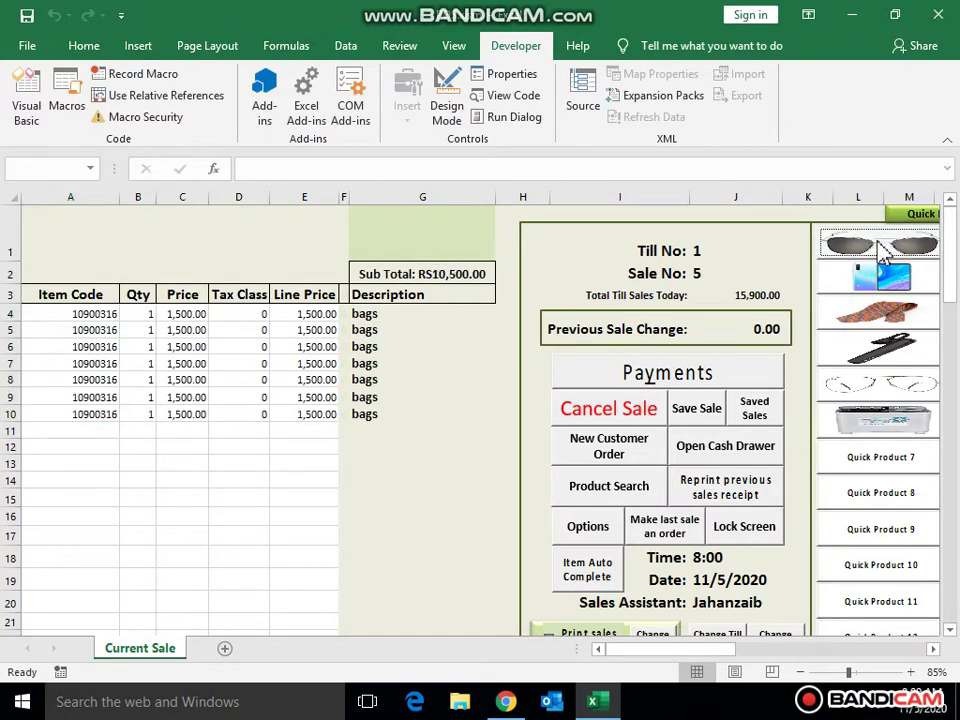
left_click_drag(765, 649, 705, 652)
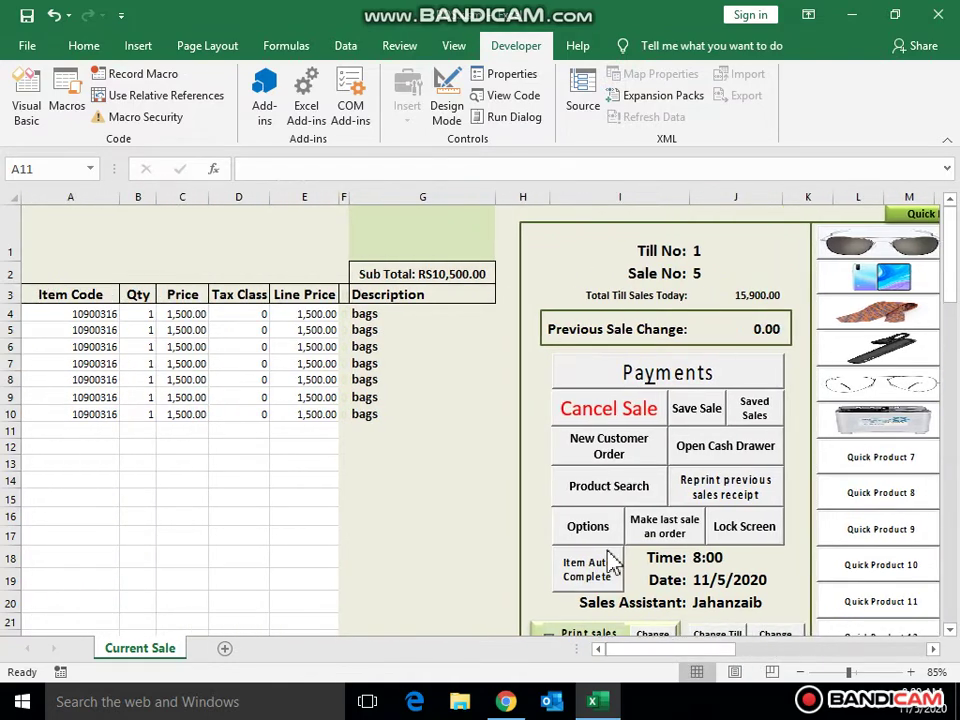
left_click(606, 413)
left_click(506, 418)
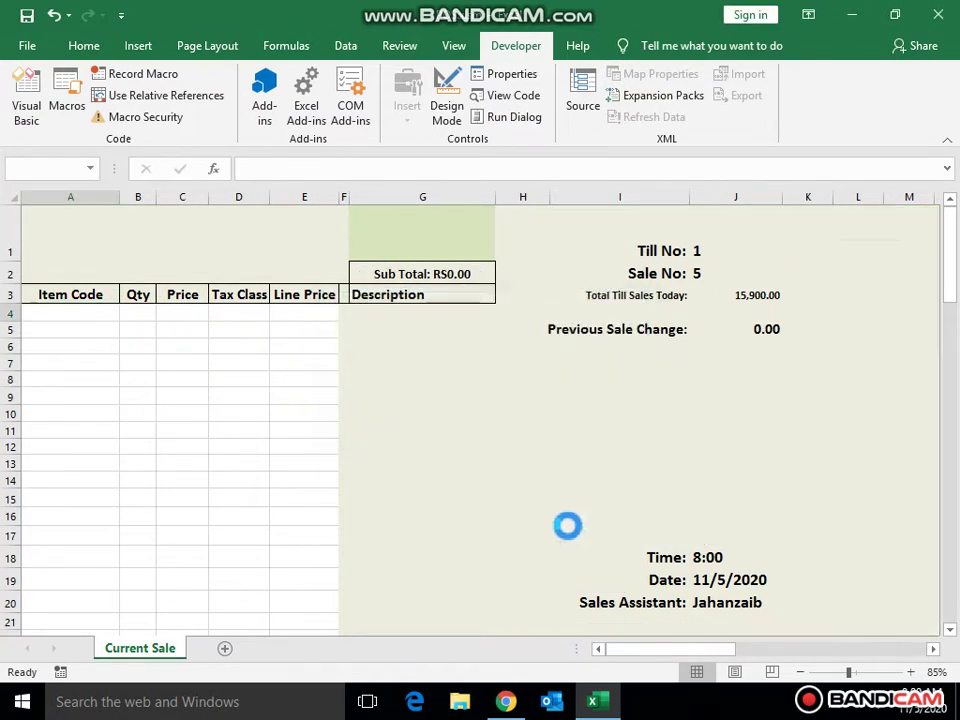
left_click(584, 527)
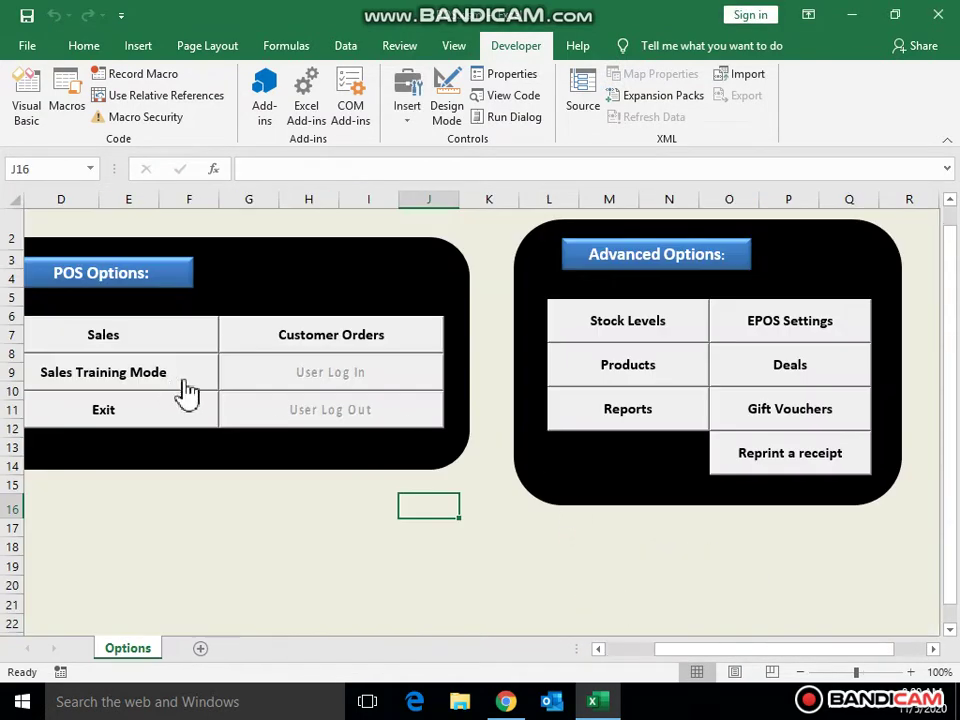
left_click(272, 330)
left_click(596, 426)
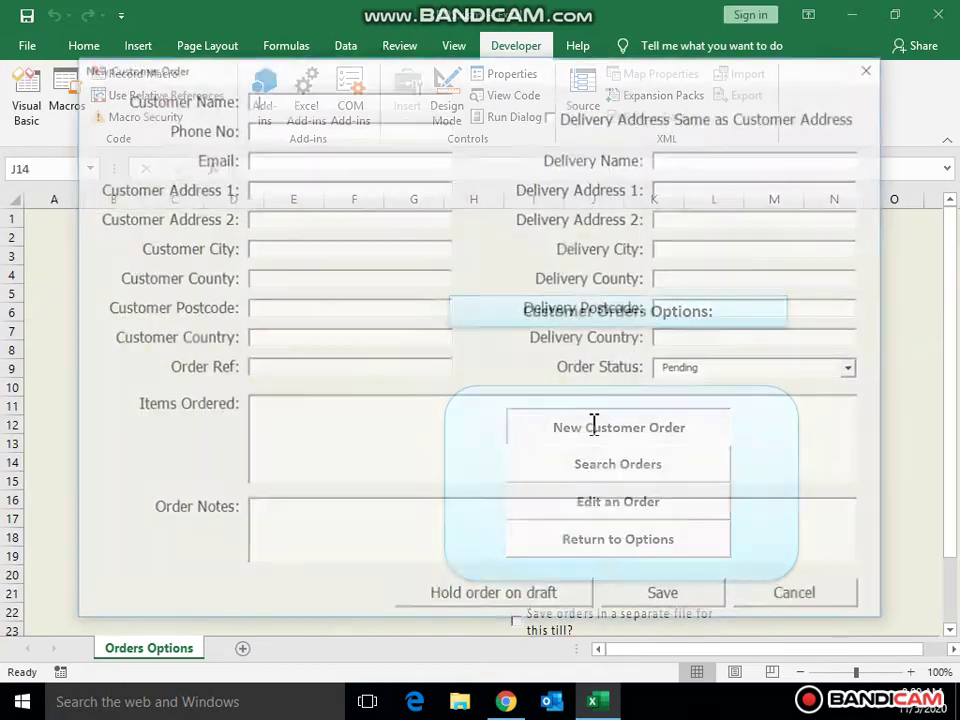
left_click(775, 603)
left_click(679, 465)
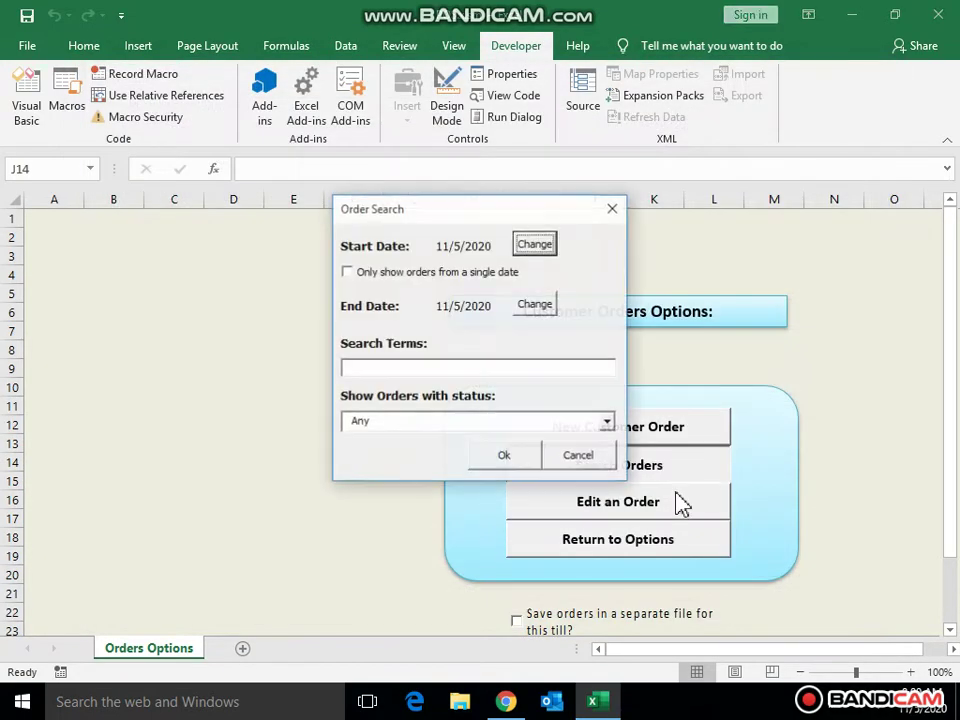
left_click(577, 462)
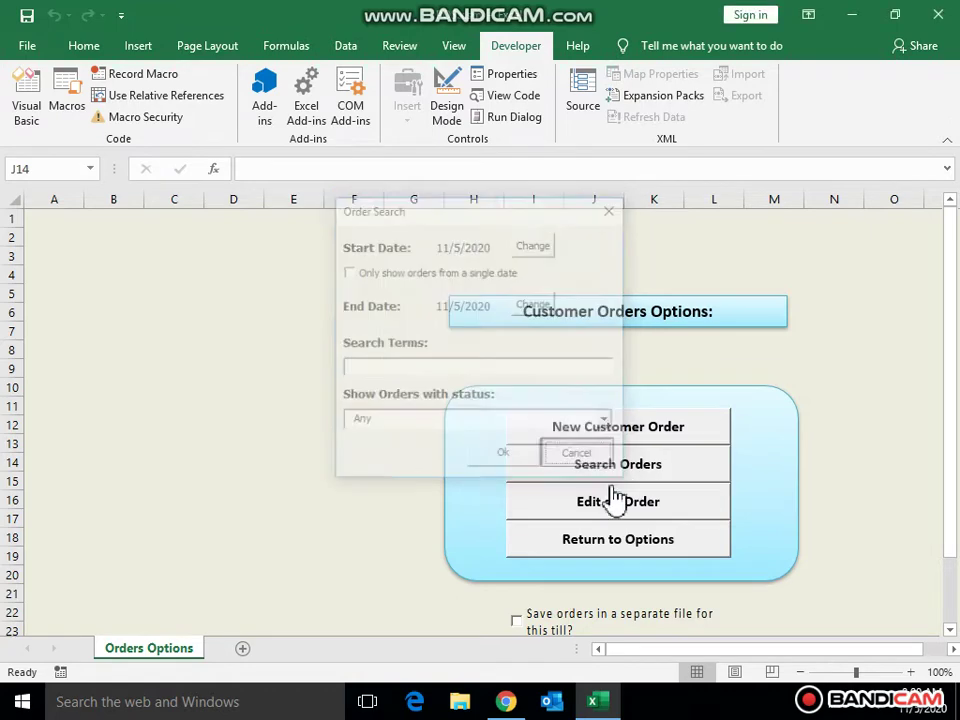
left_click(612, 497)
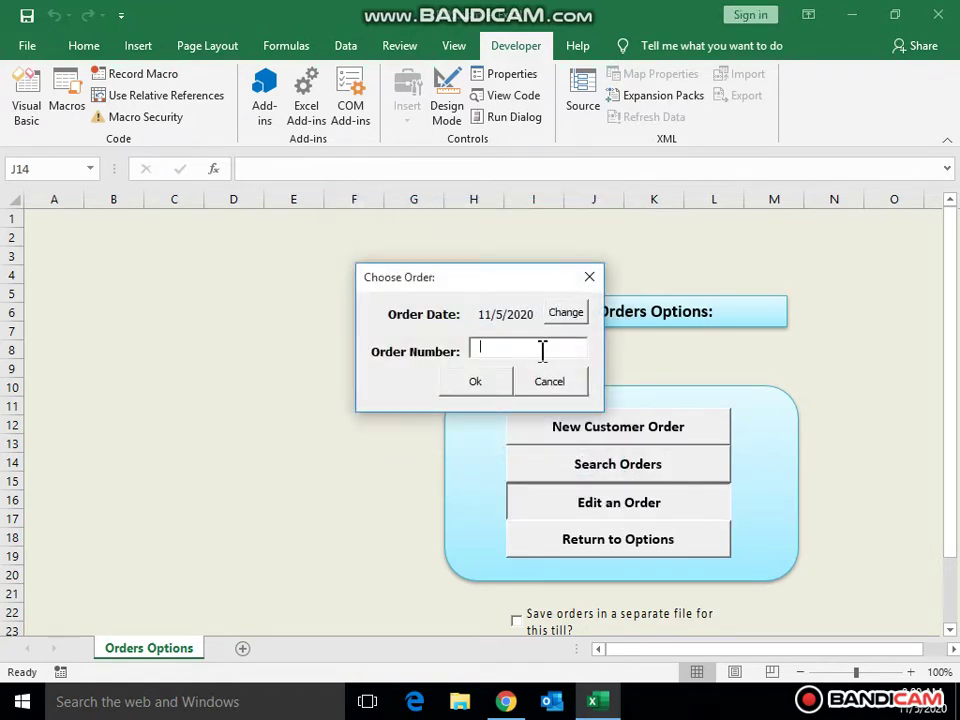
left_click(566, 314)
left_click(579, 173)
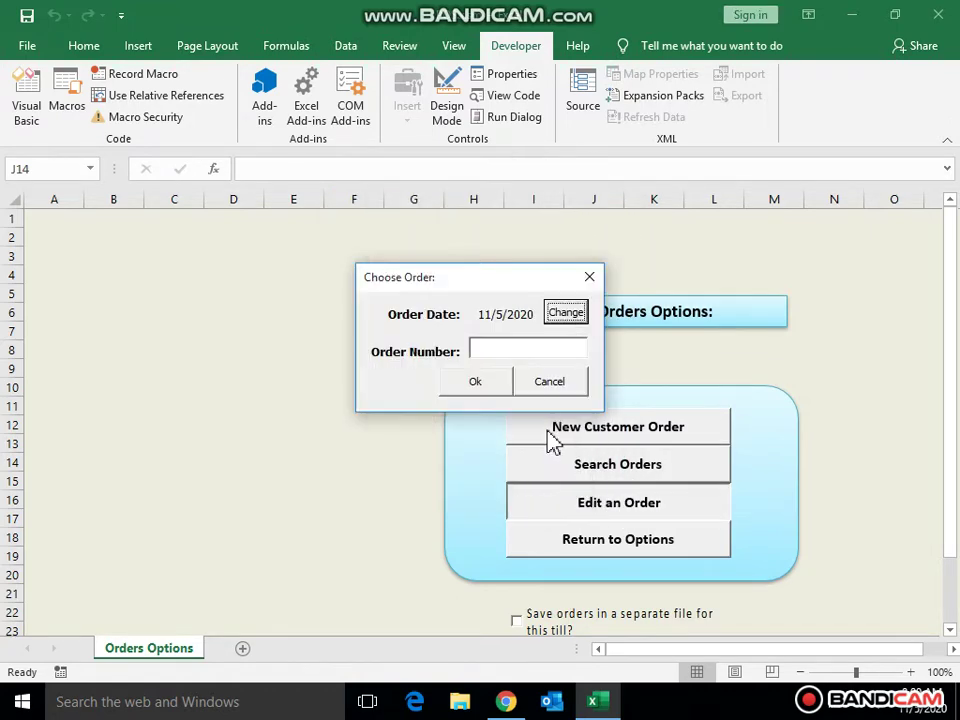
left_click(549, 383)
left_click(582, 550)
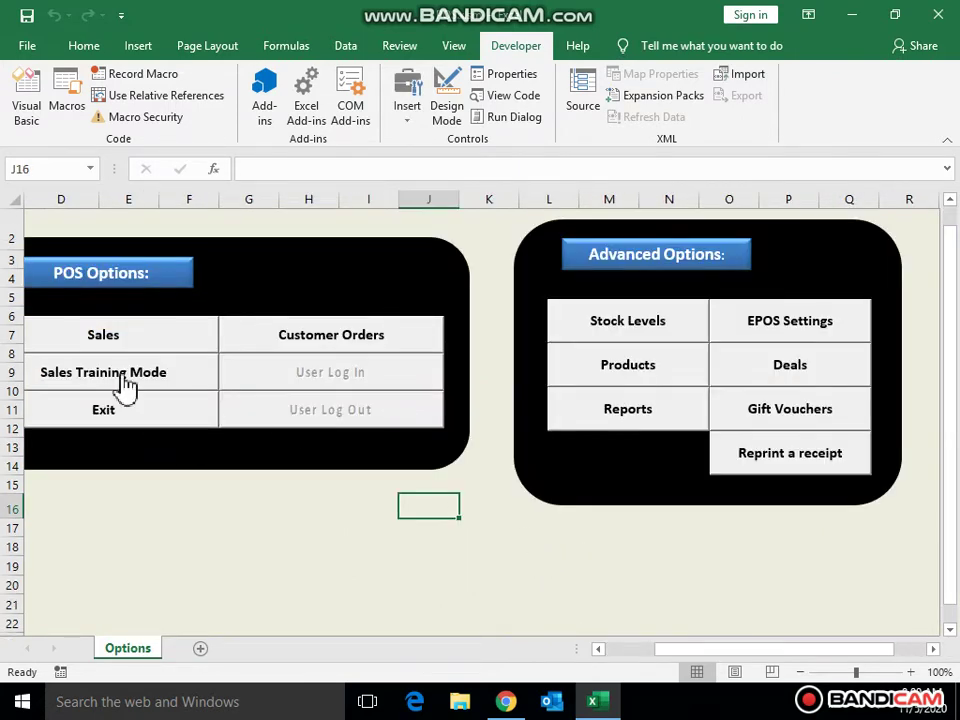
Record a single-item stock delivery for item 10900316, then go back to the Options sheet
left_click(586, 320)
left_click(592, 428)
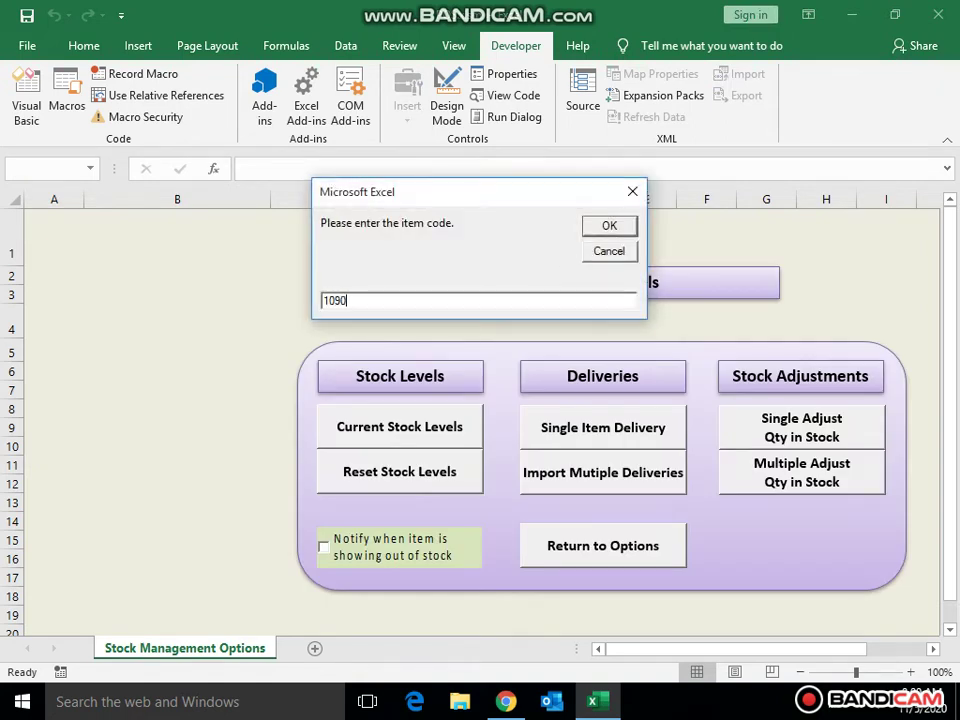
left_click(610, 228)
left_click(609, 226)
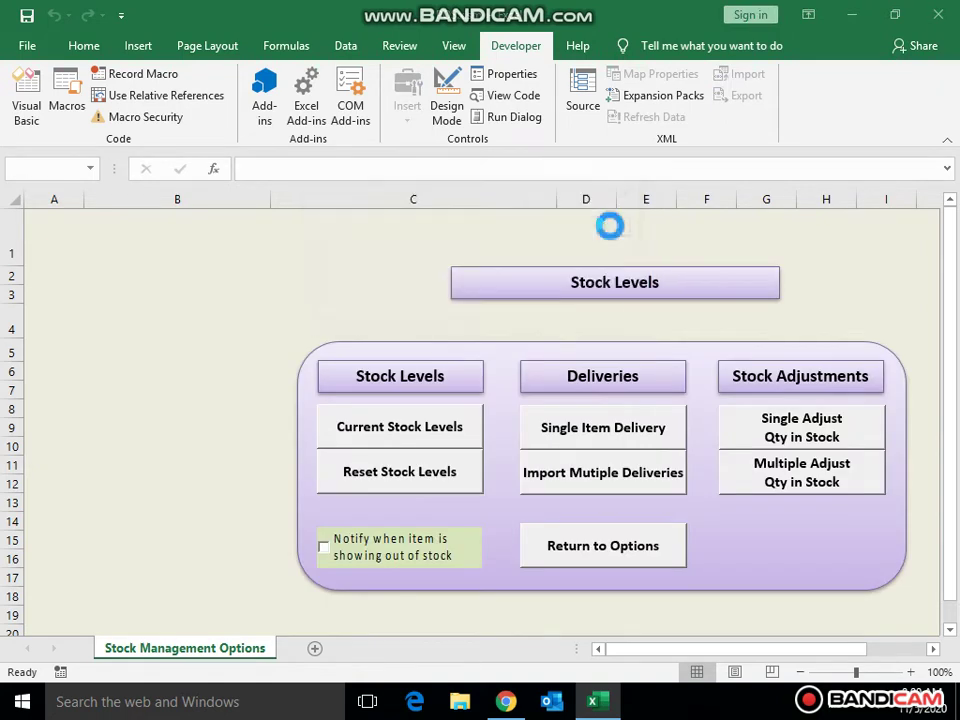
left_click(557, 413)
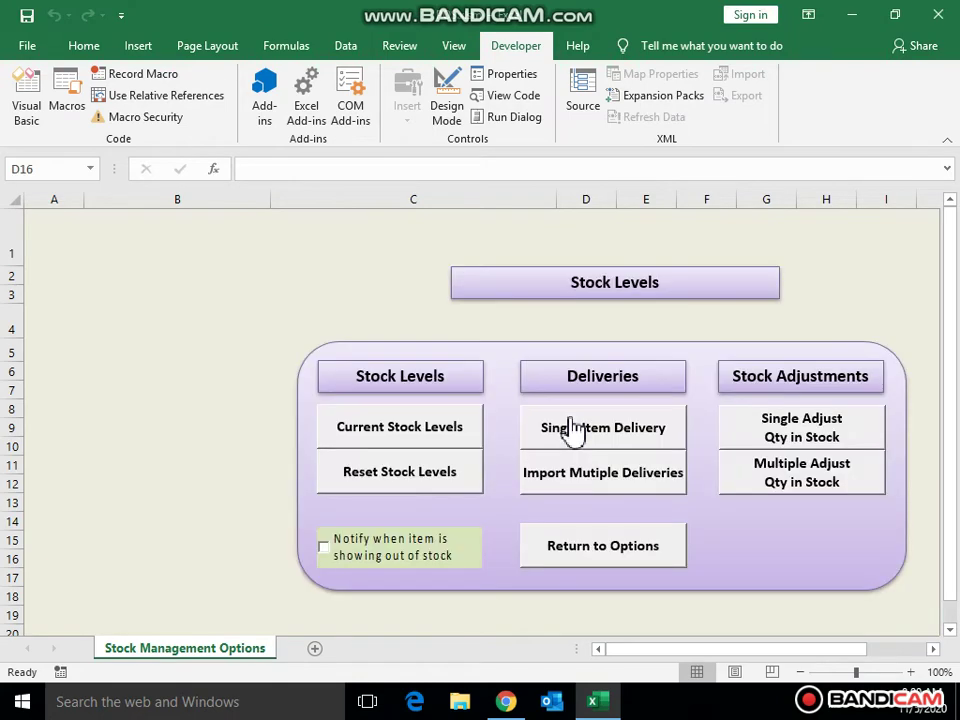
left_click(558, 556)
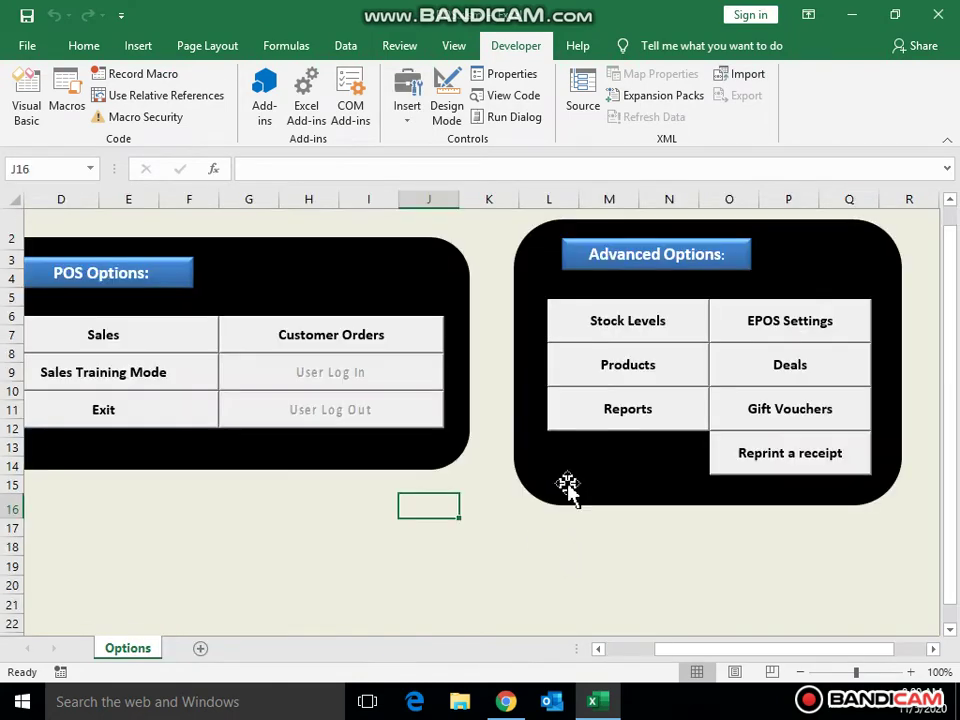
View the Discount Reasons list in EPOS Settings and return to Options
left_click(788, 336)
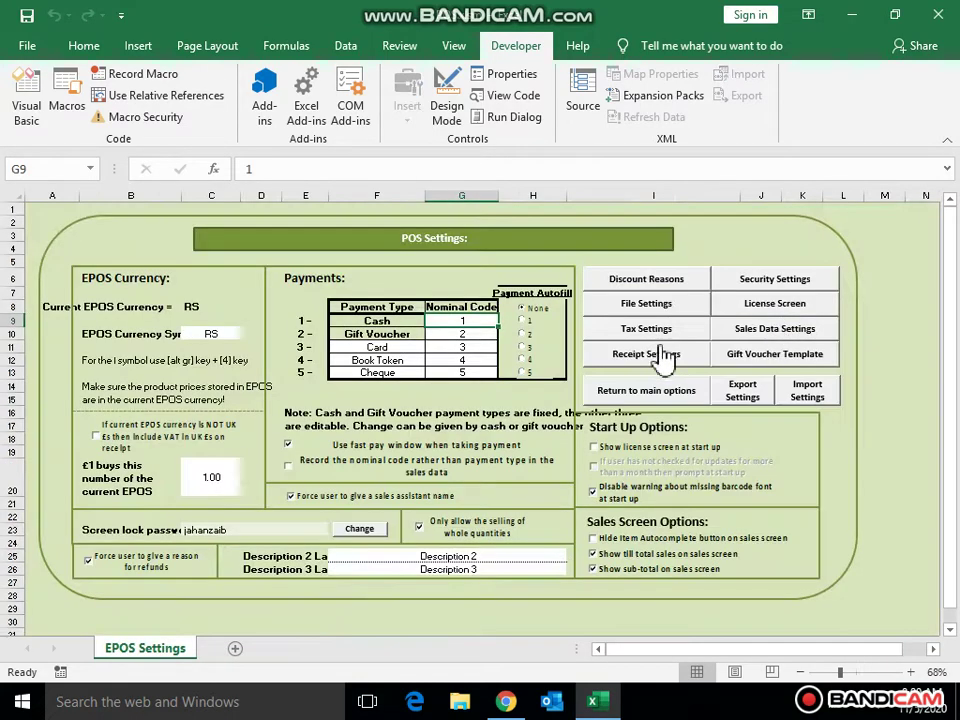
left_click(622, 286)
left_click(796, 512)
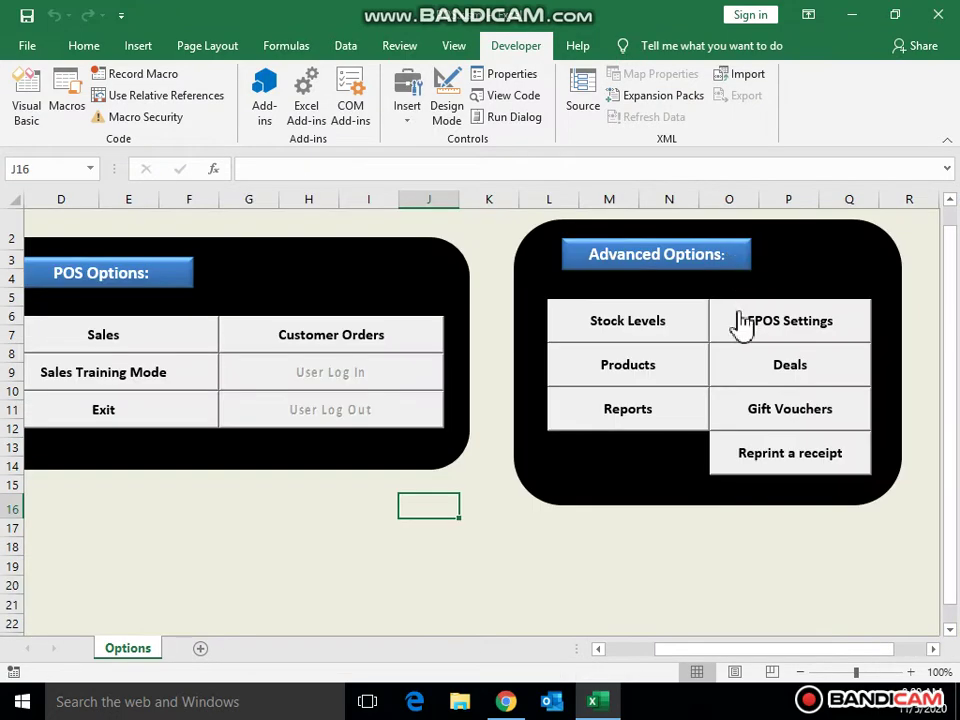
Tick Enable Security in the EPOS Security Settings and save
left_click(742, 322)
left_click(774, 276)
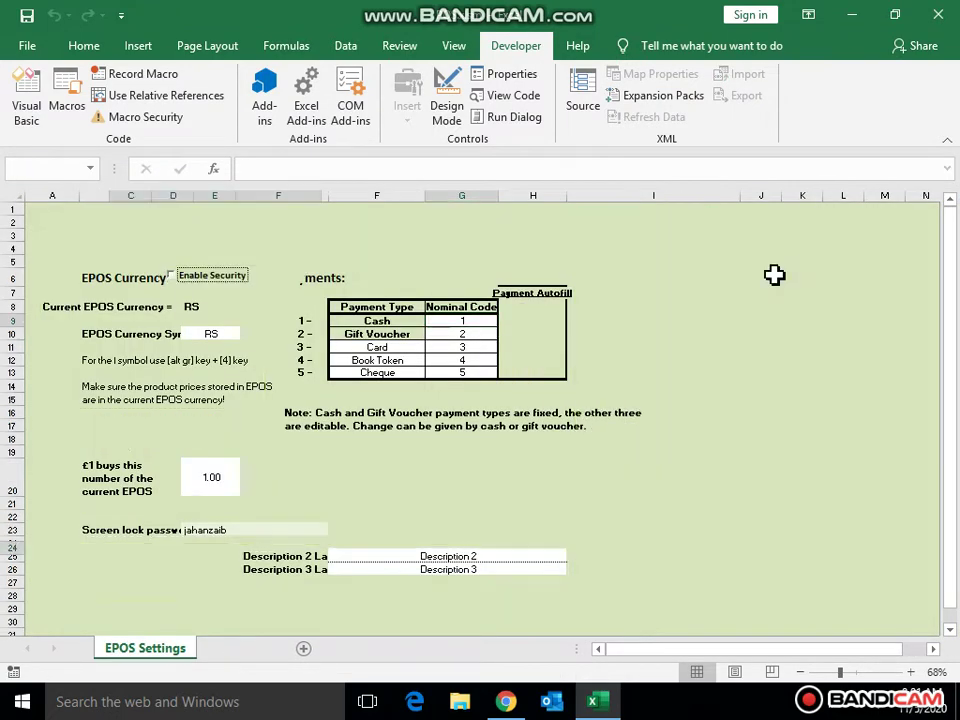
left_click(165, 275)
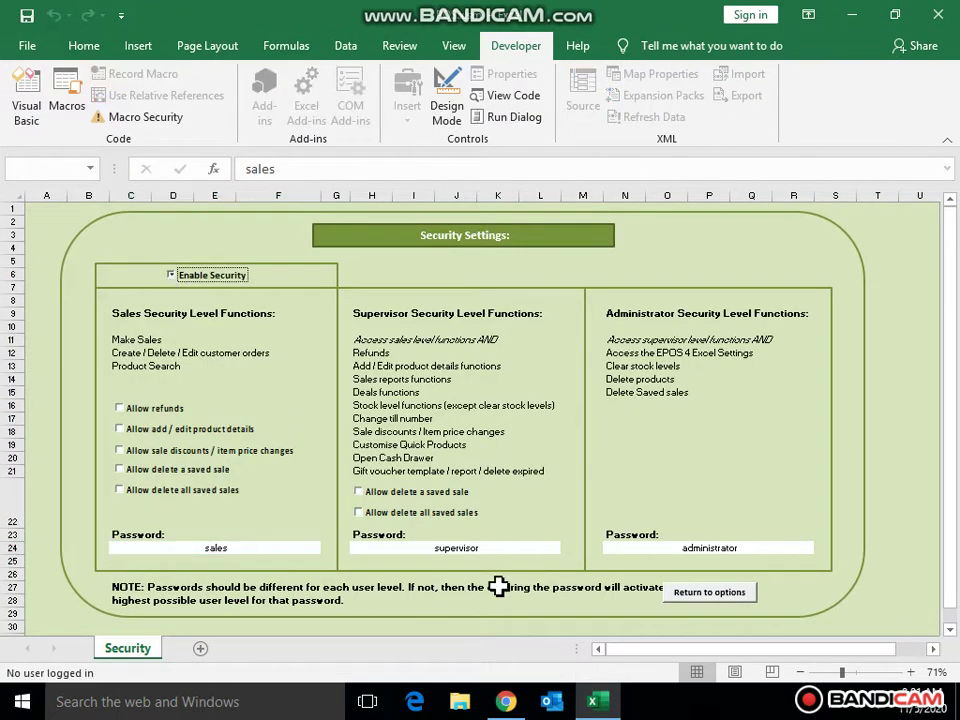
left_click(712, 594)
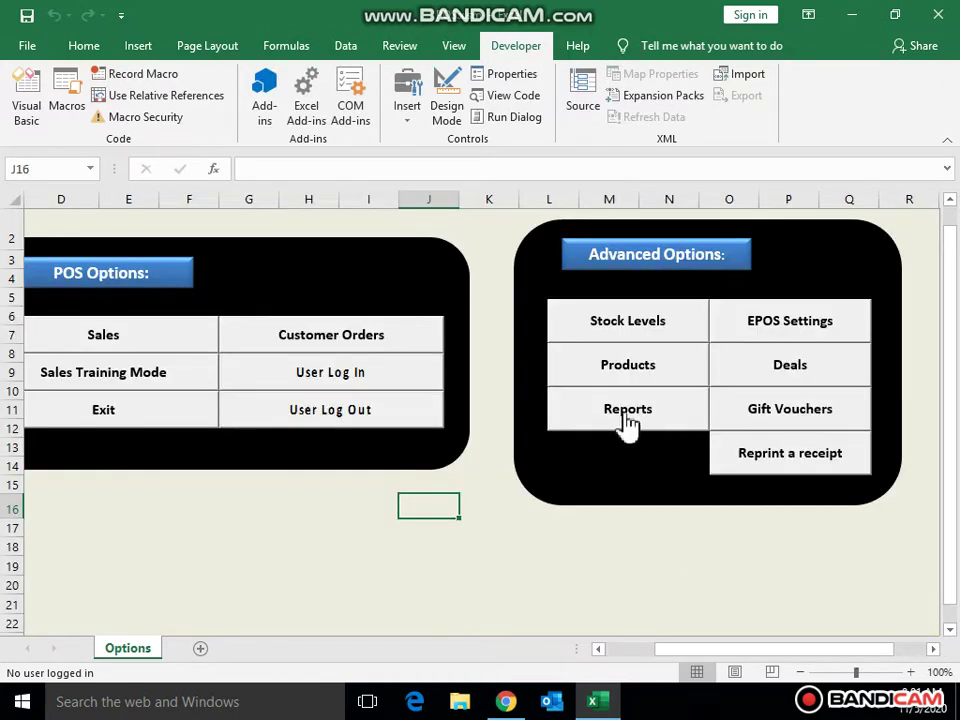
Explore the product options, trying Product Search and both delete options and cancelling their password prompts
left_click(628, 367)
left_click(643, 605)
left_click(566, 376)
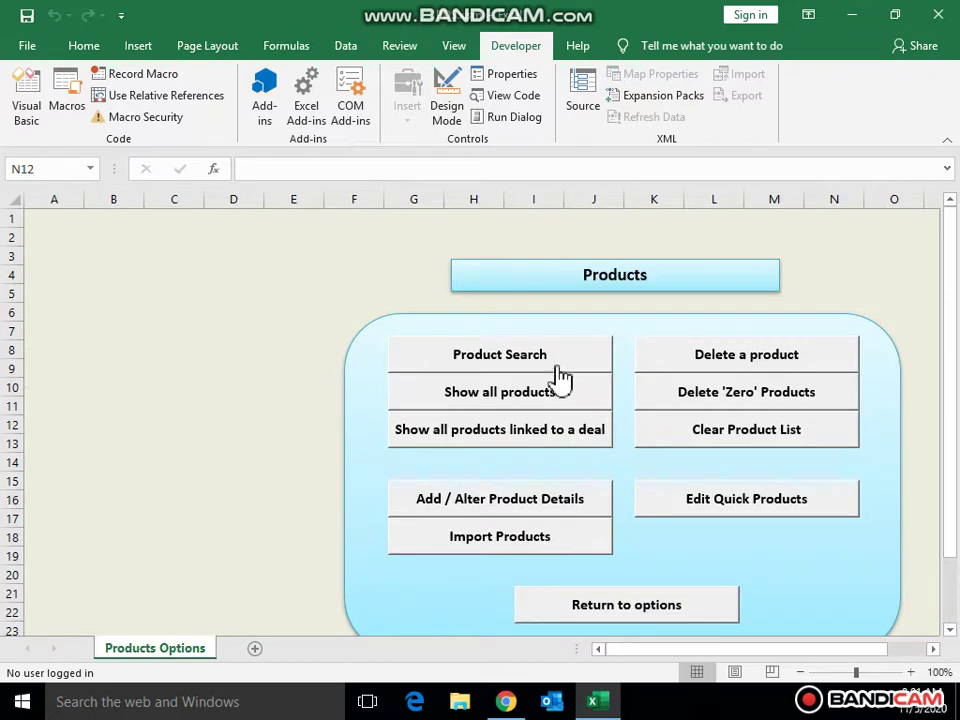
left_click(557, 369)
left_click(795, 204)
left_click(745, 368)
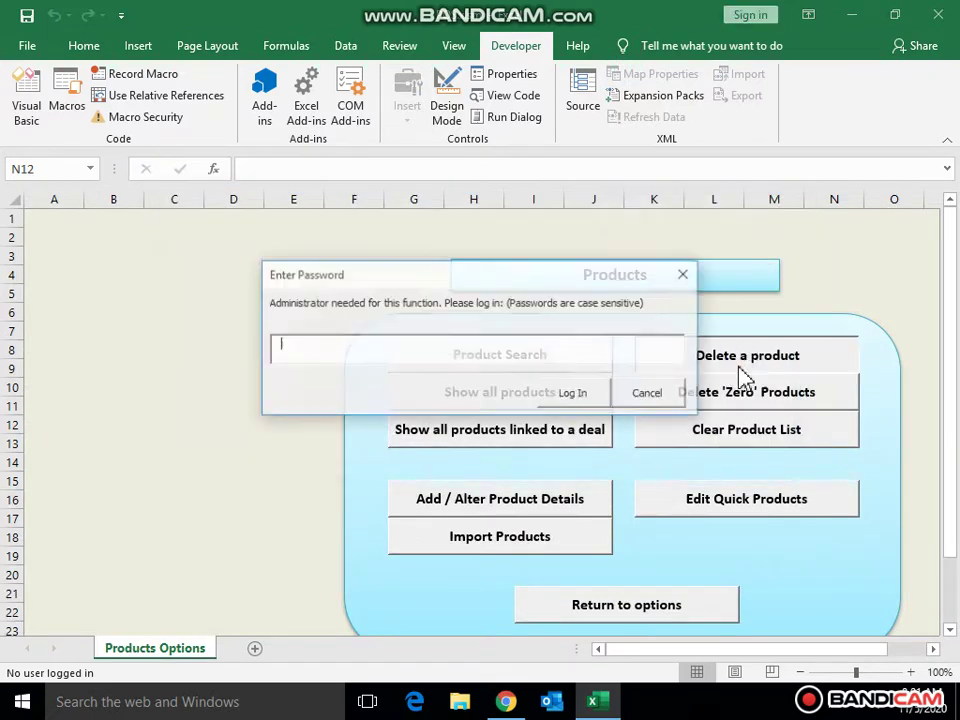
left_click(676, 394)
left_click(684, 408)
left_click(672, 397)
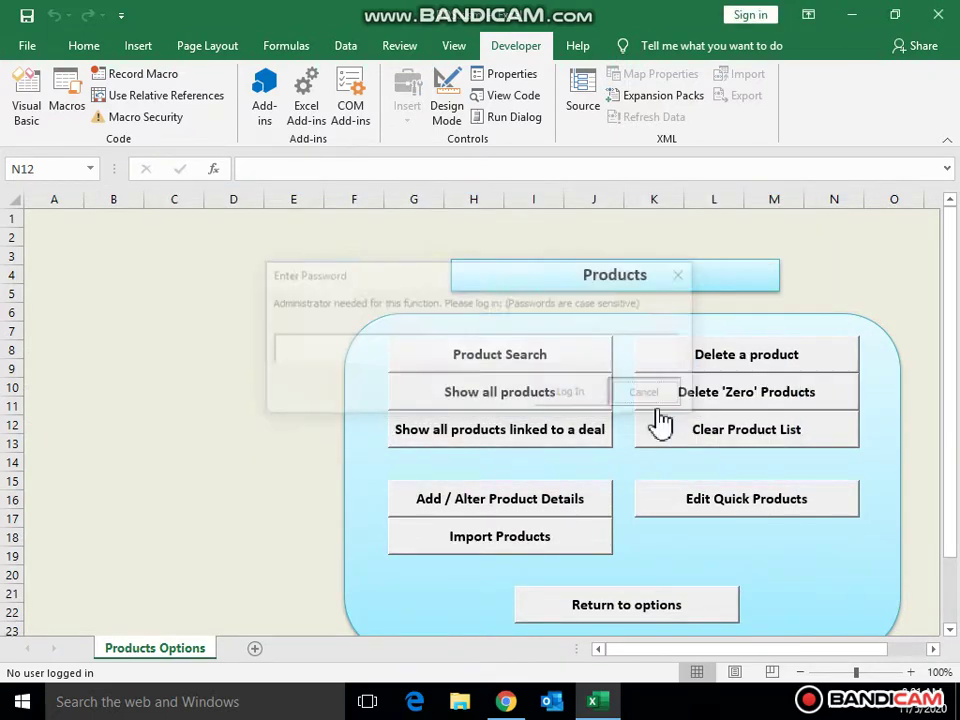
left_click(624, 612)
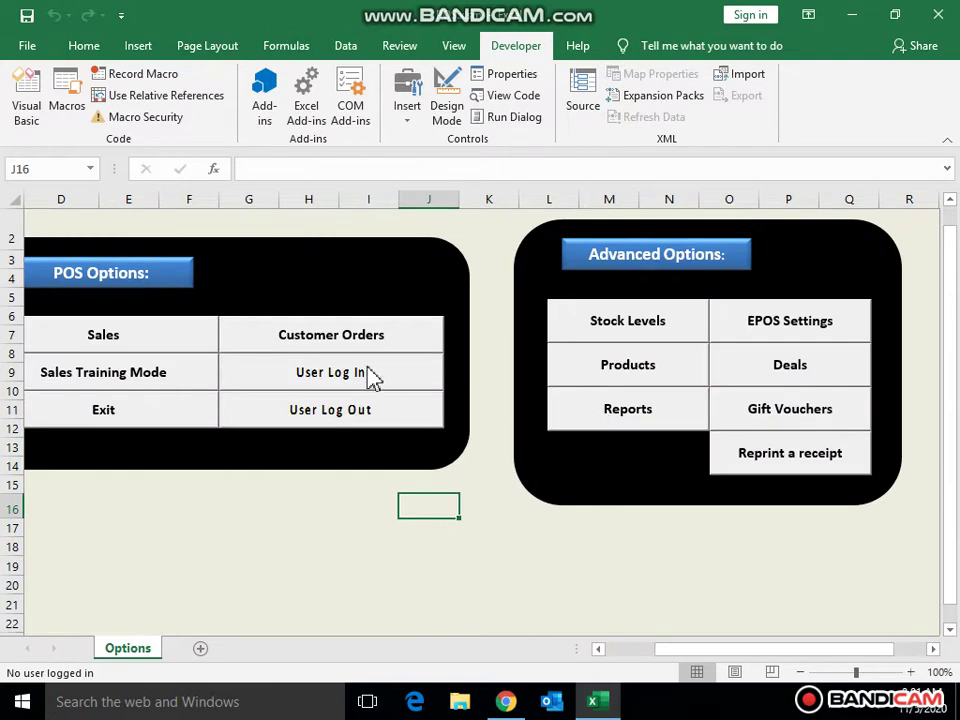
Log the current user out and confirm customer orders, sales and stock levels now demand a password
left_click(428, 411)
left_click(557, 425)
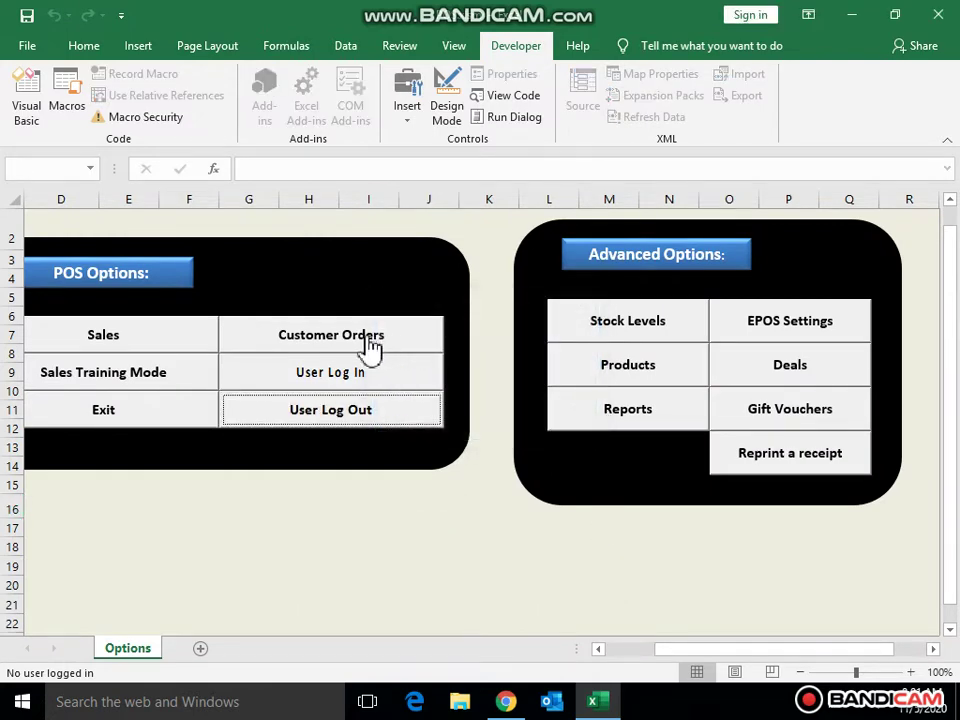
left_click(369, 347)
left_click(645, 393)
left_click(336, 369)
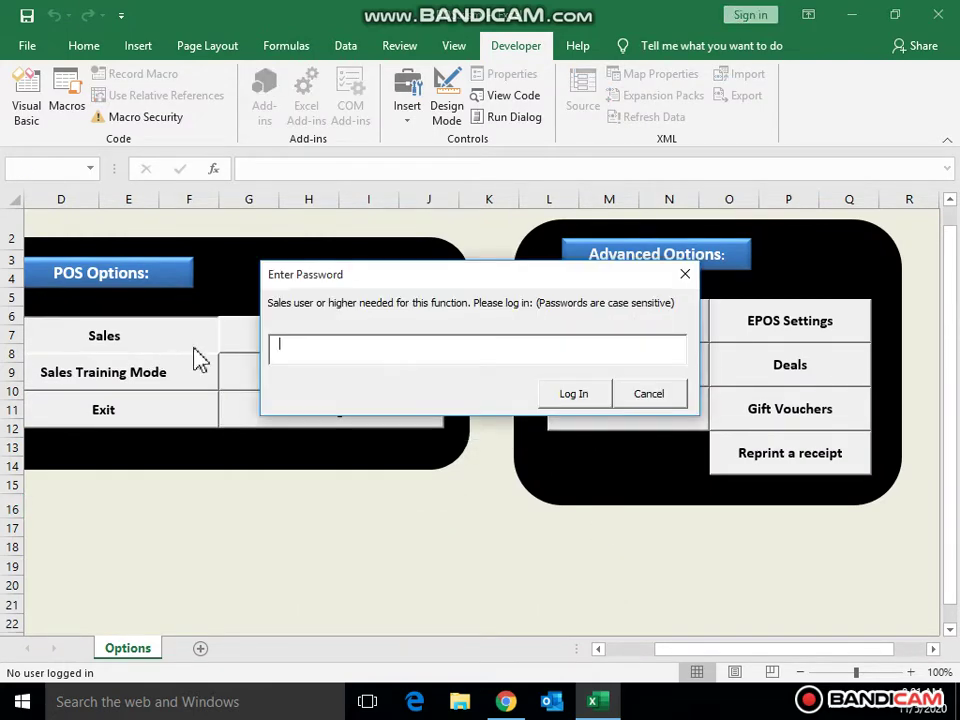
left_click(645, 394)
left_click(616, 326)
left_click(656, 392)
left_click(632, 369)
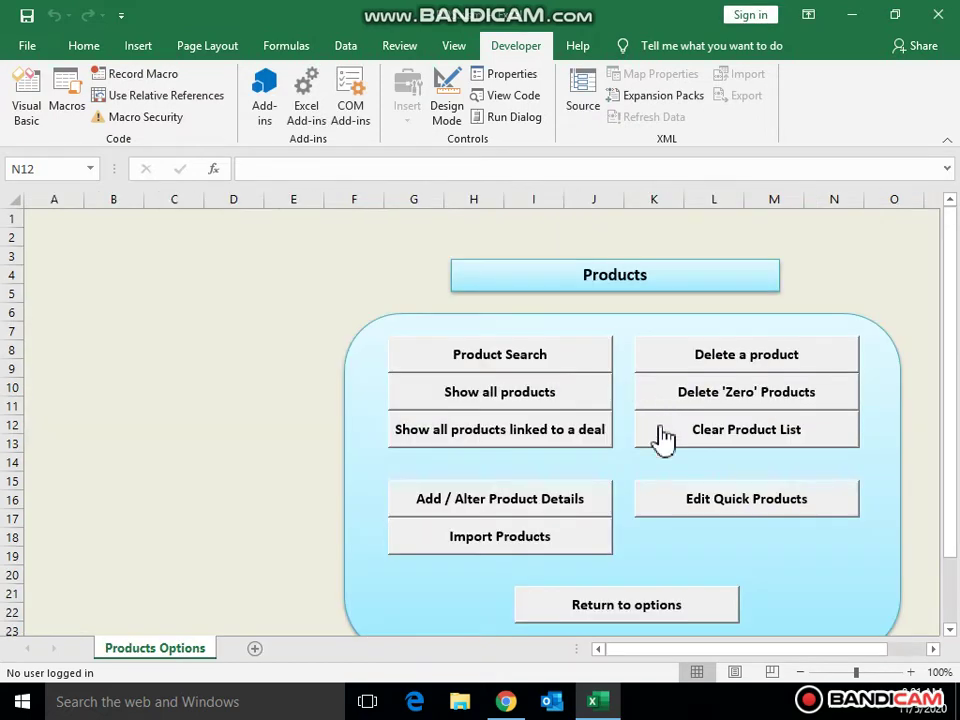
left_click(640, 592)
Log in with the administrator password and review the Security Settings
left_click(791, 327)
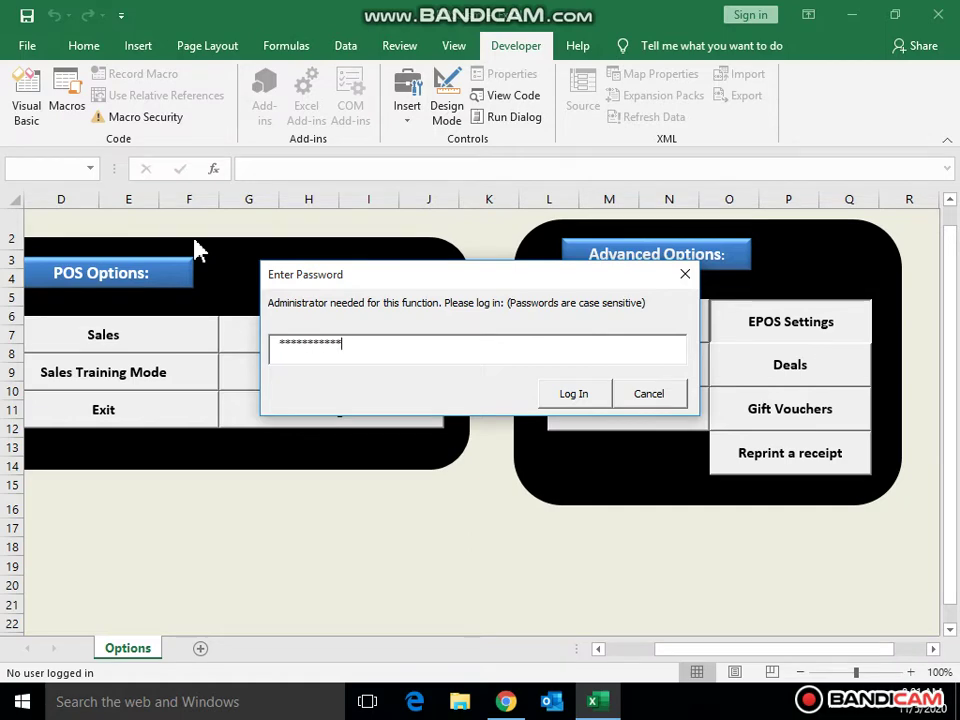
key("Return")
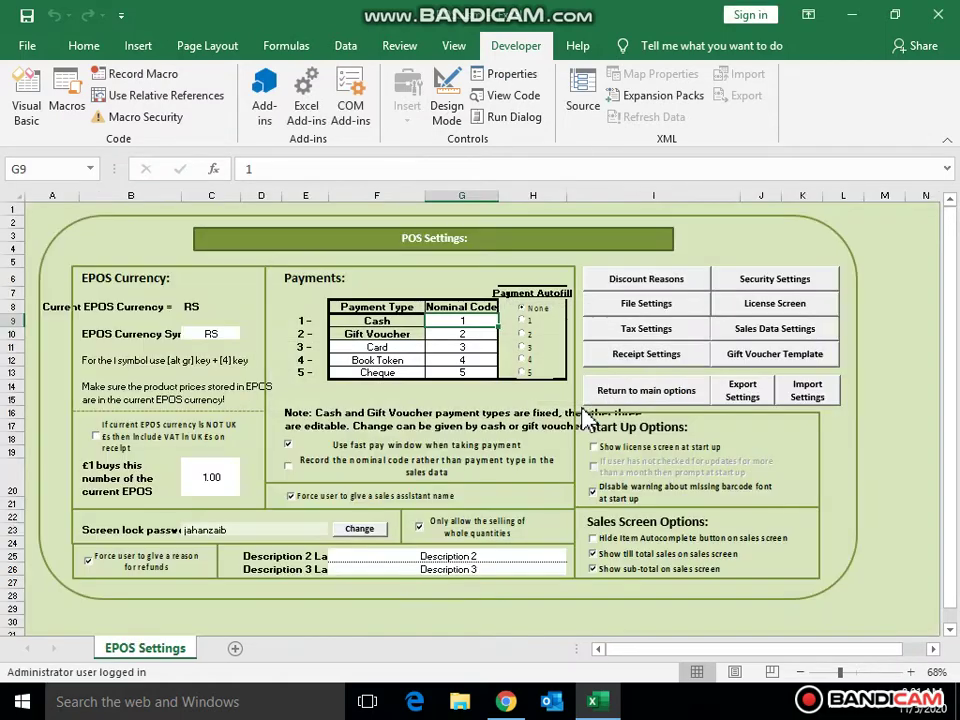
left_click(775, 280)
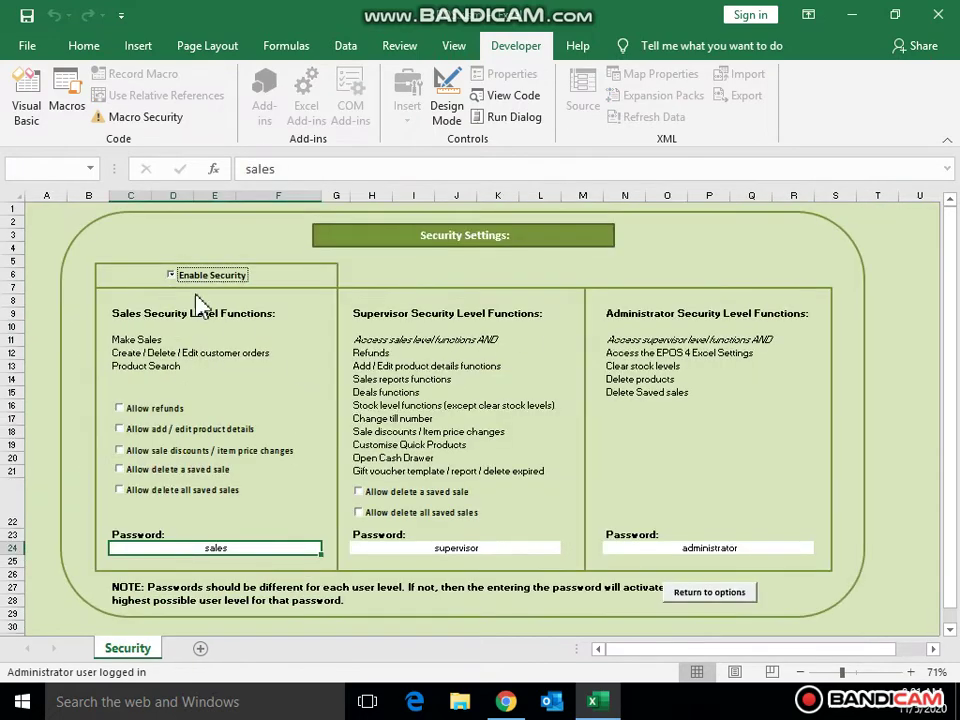
left_click(705, 595)
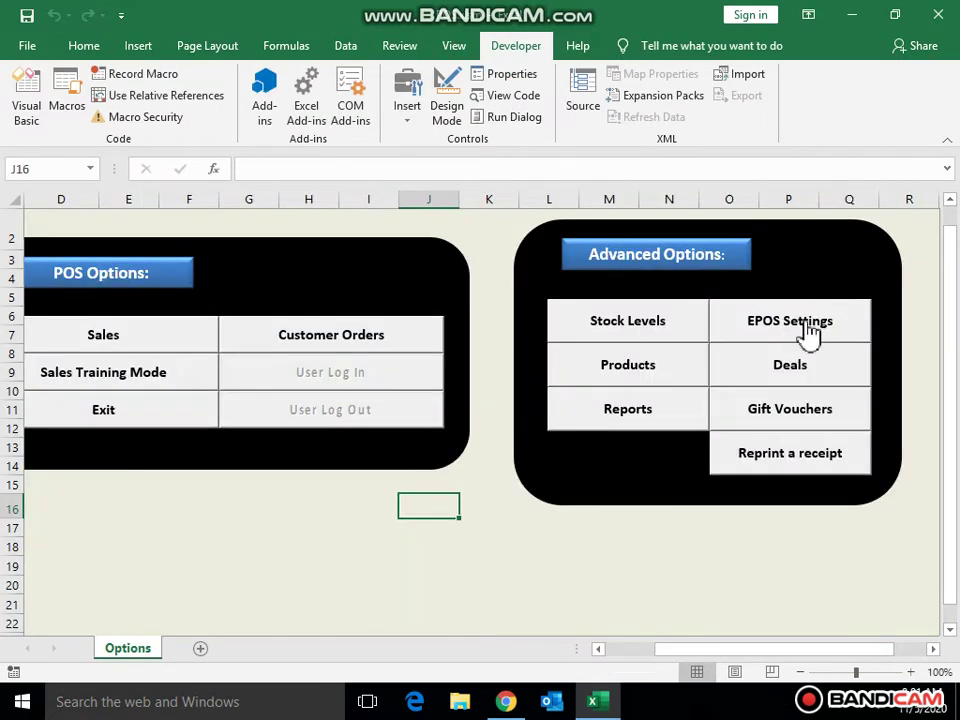
Review the File Settings and the Tax Class rates in C10:C13, then return to EPOS Settings
left_click(805, 327)
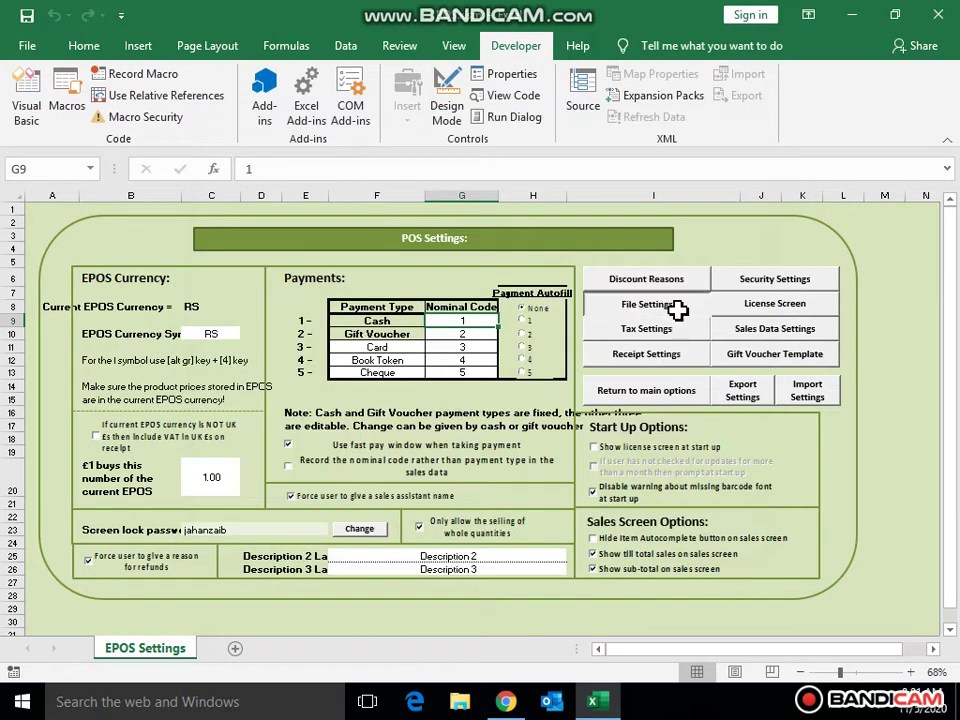
left_click(677, 305)
left_click(272, 578)
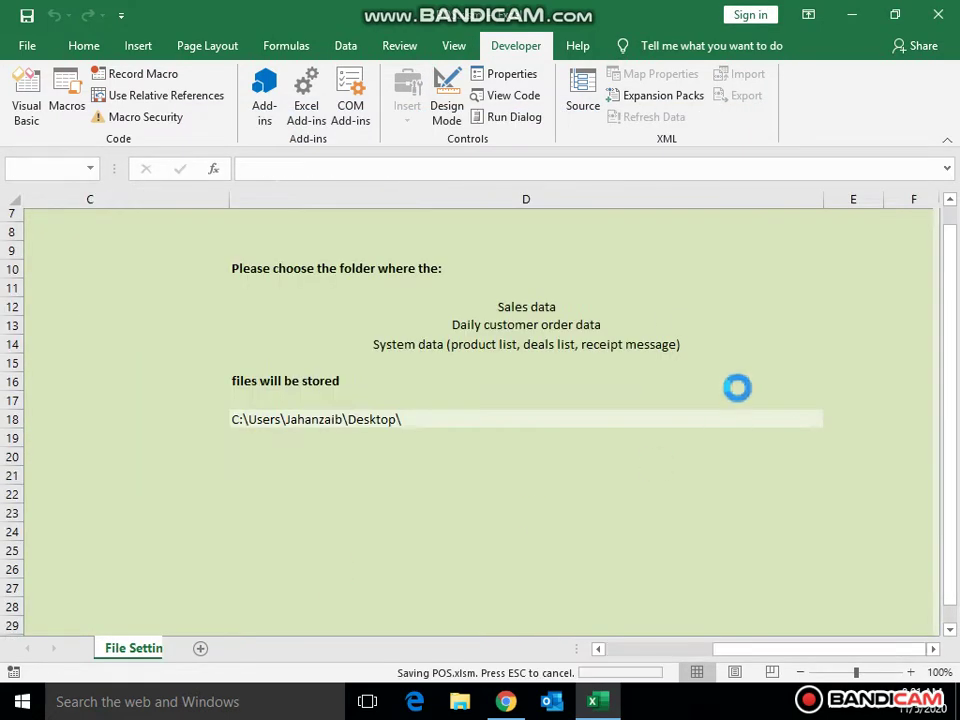
left_click(757, 338)
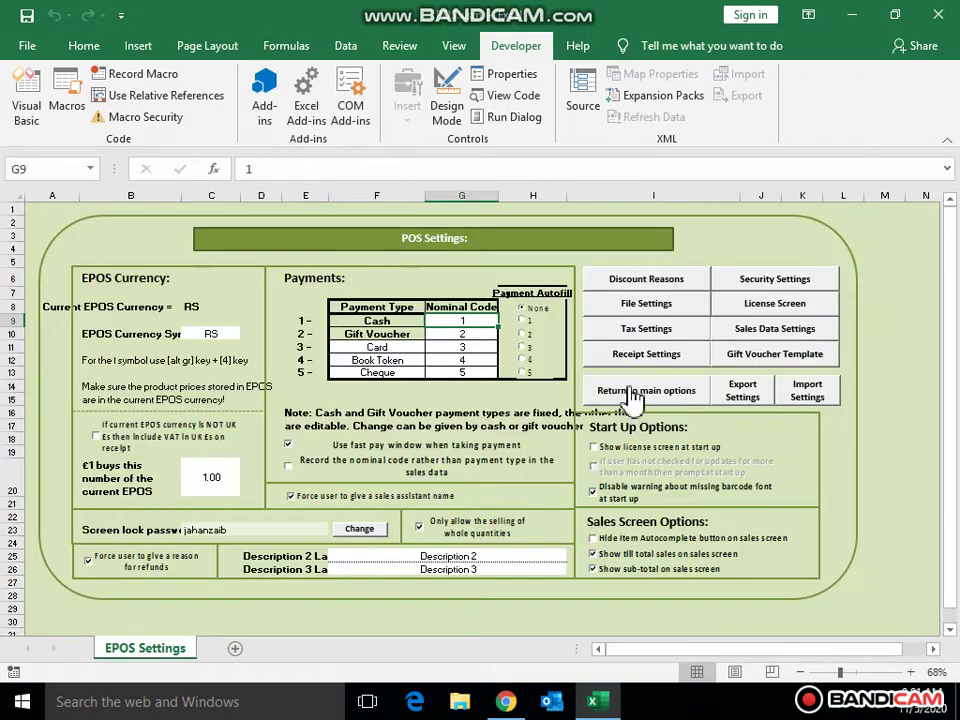
left_click(600, 326)
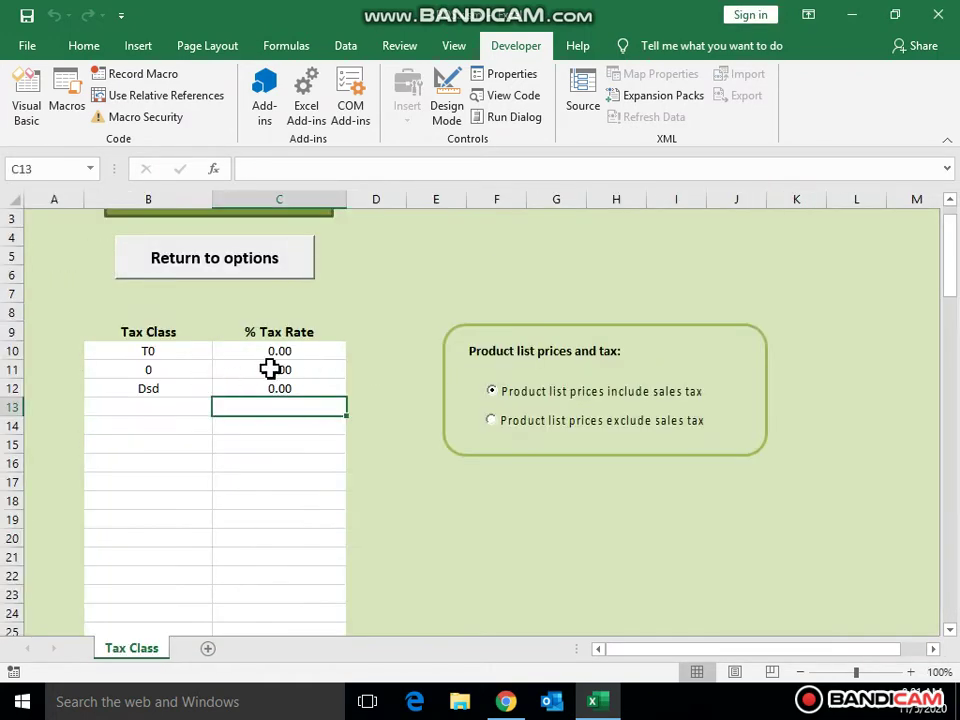
left_click_drag(275, 351, 276, 410)
left_click(240, 272)
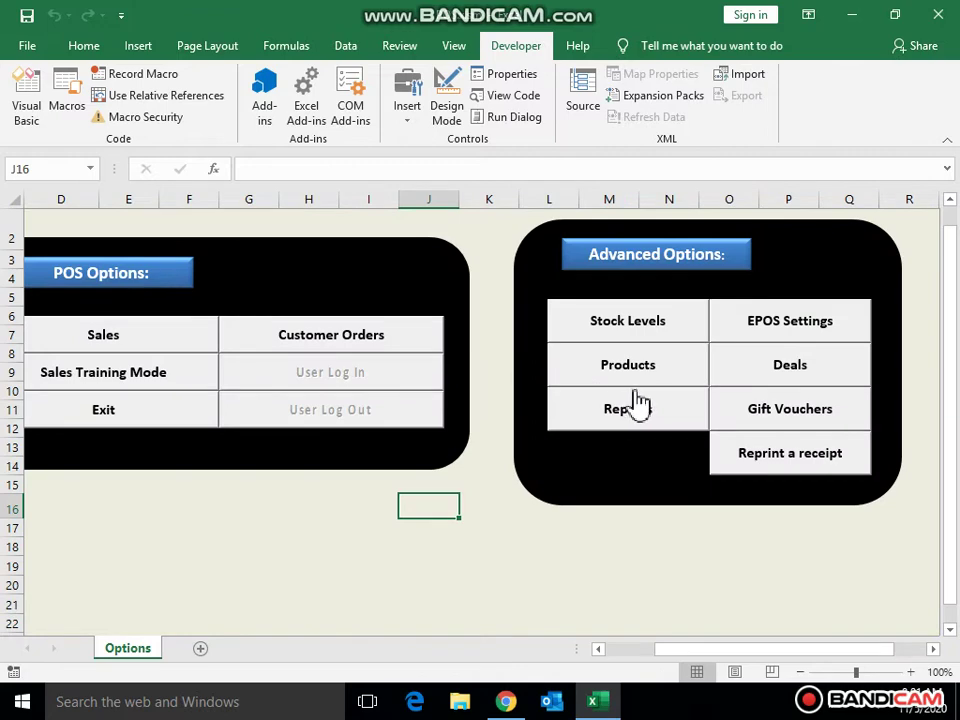
left_click(740, 310)
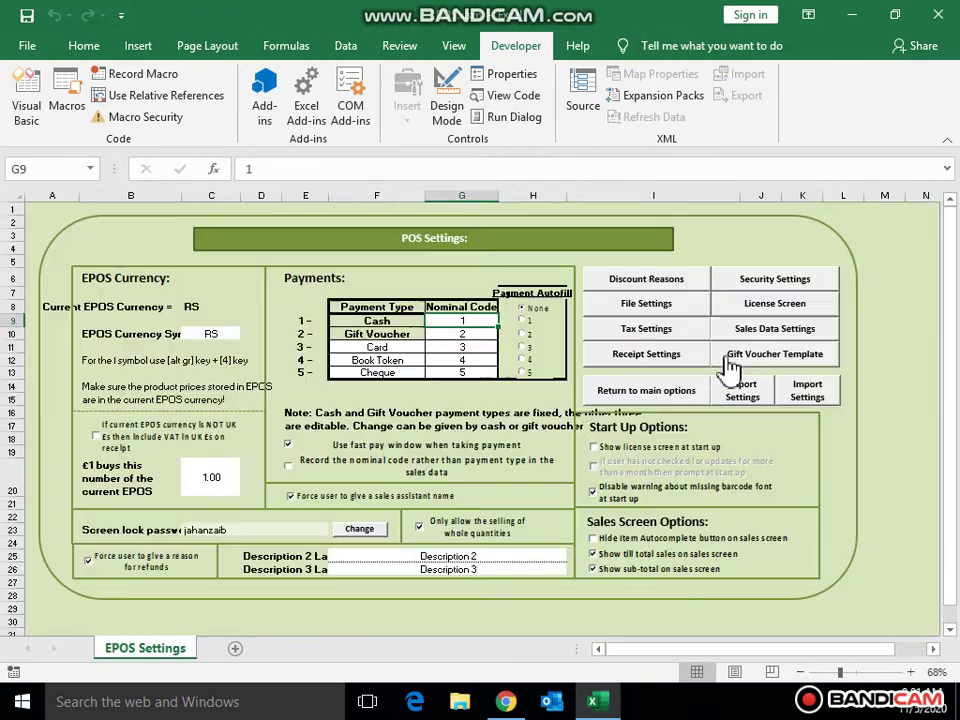
Set the narrow receipt template's blank row height in D7 to 20
left_click(640, 355)
left_click(681, 379)
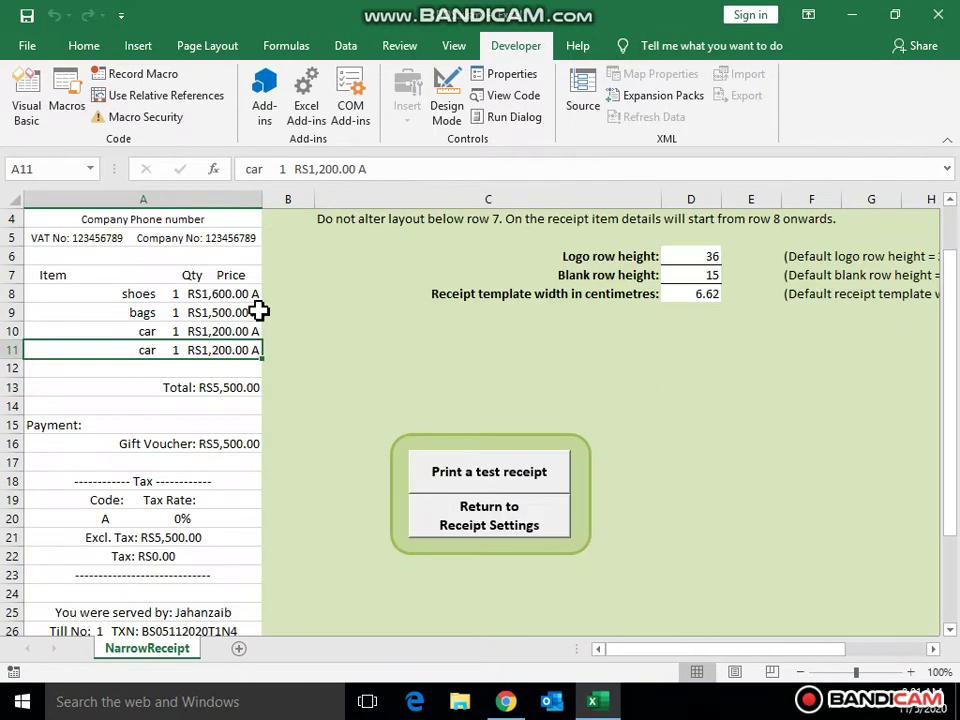
left_click_drag(160, 220, 160, 481)
left_click(712, 277)
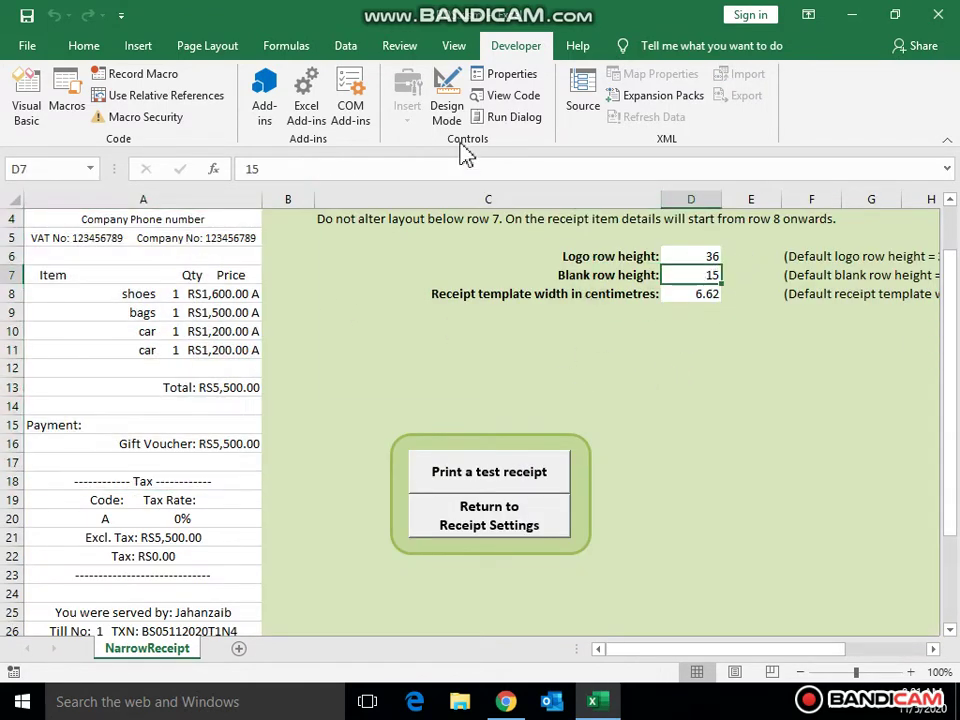
type("88")
key("Return")
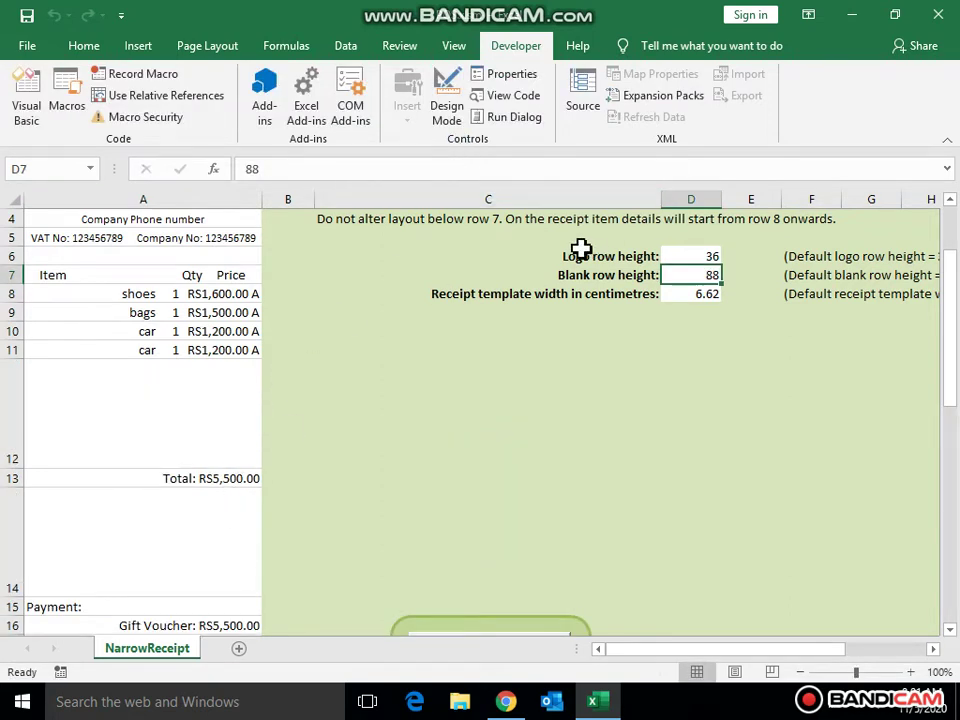
type("20")
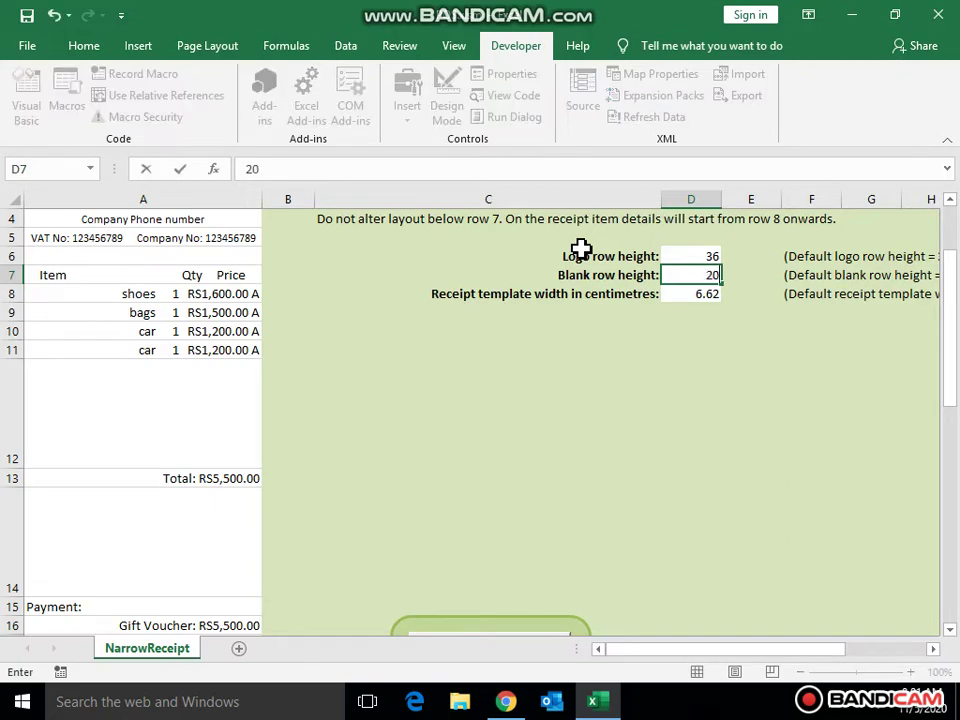
key("Return")
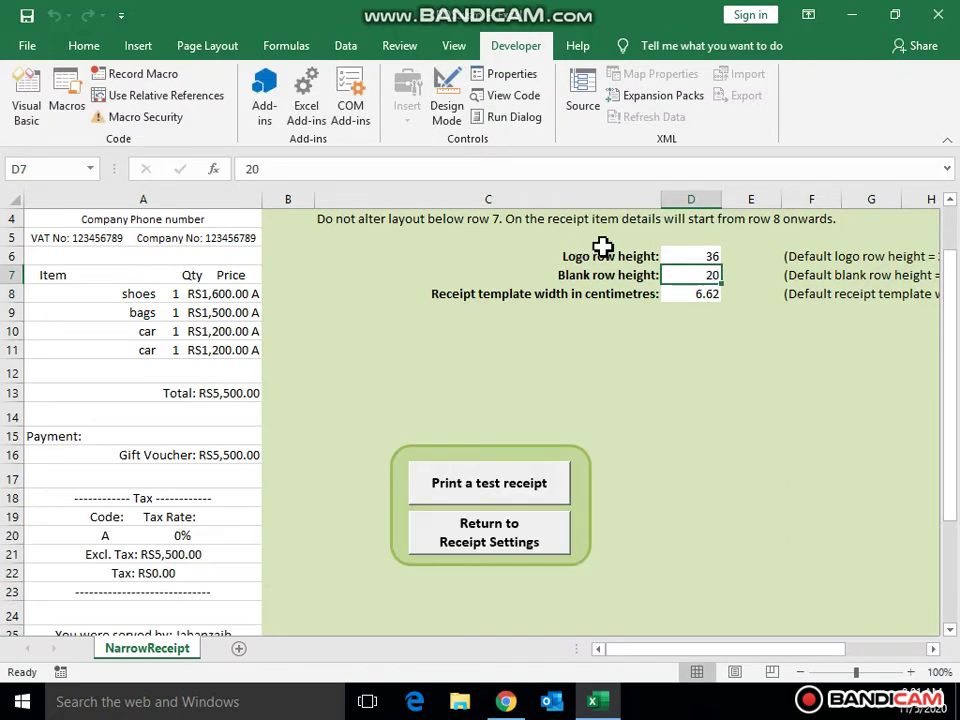
View the wide receipt template, then print a test receipt
left_click(527, 533)
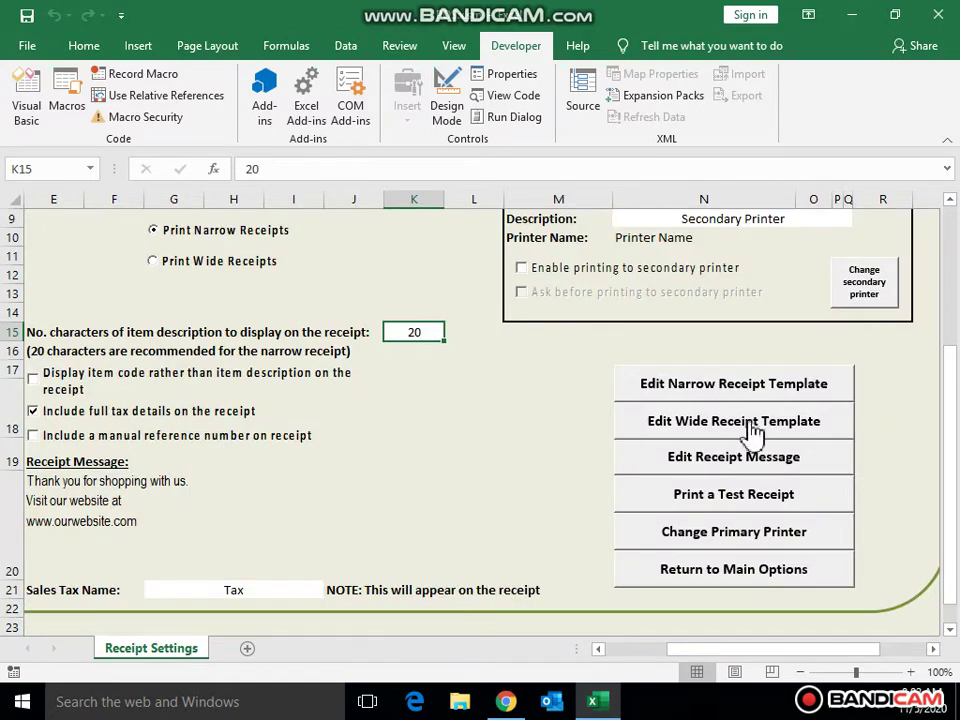
left_click(753, 425)
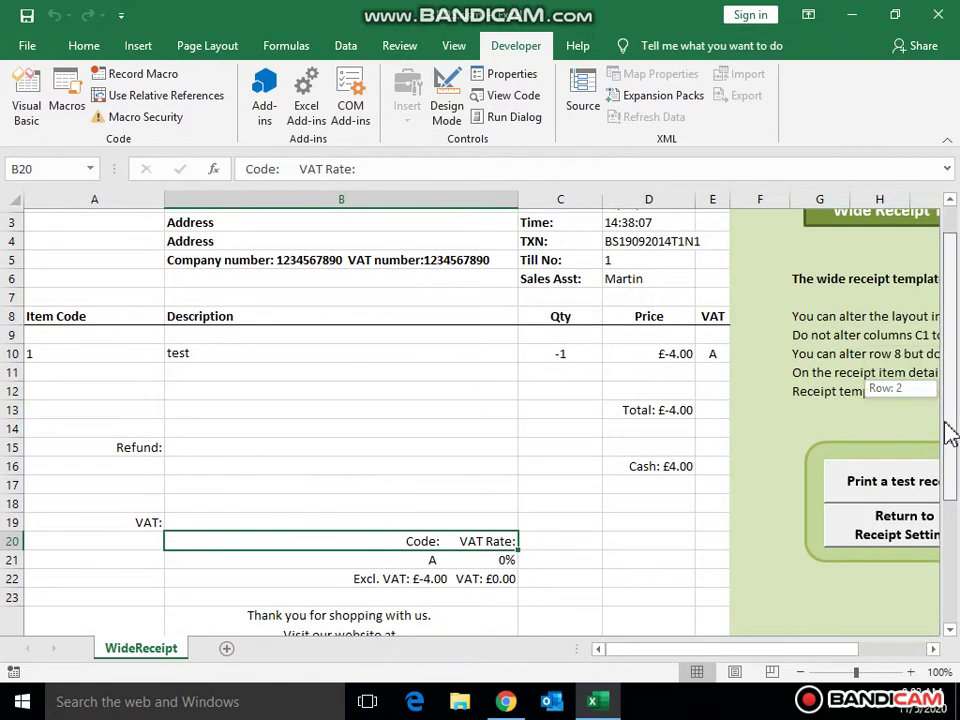
left_click_drag(957, 368, 950, 262)
left_click(887, 452)
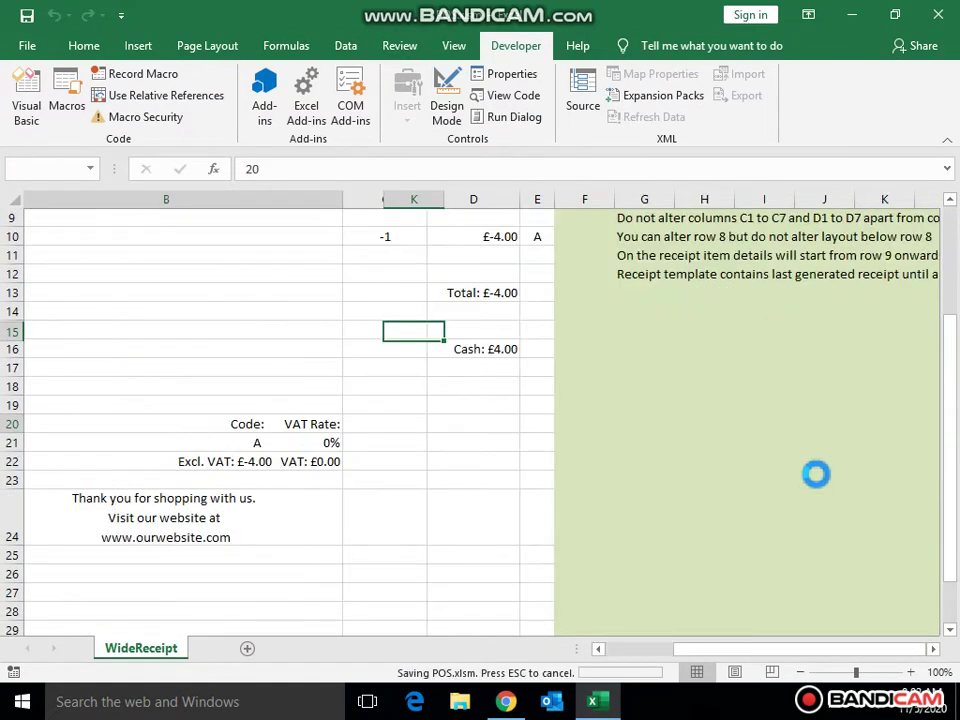
left_click(690, 503)
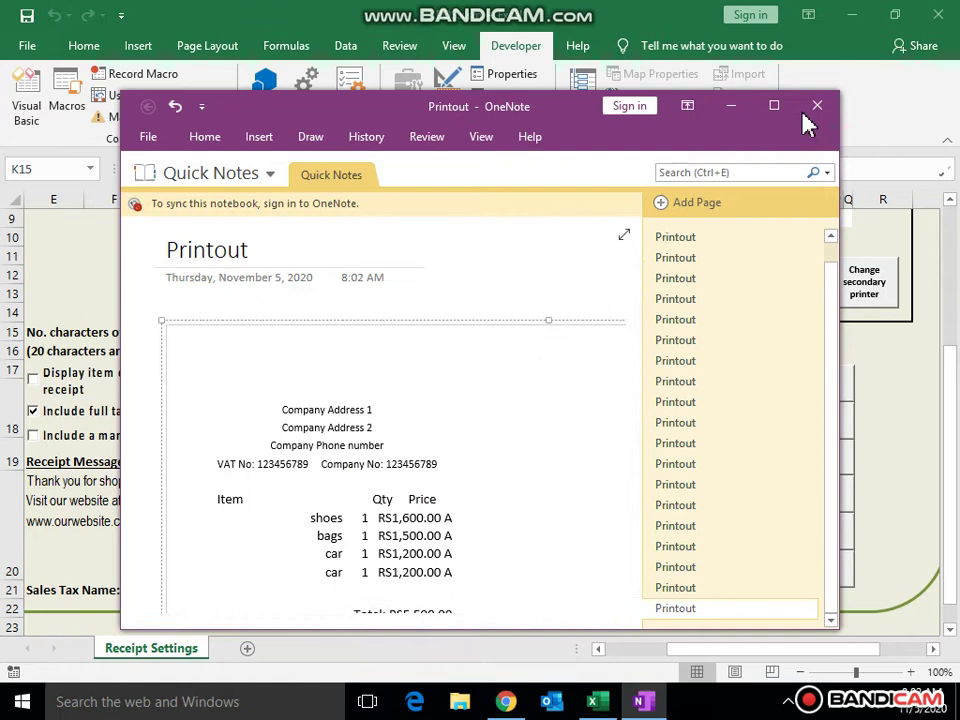
Close the OneNote printout, leave the receipt message unchanged and confirm the primary printer
left_click(817, 105)
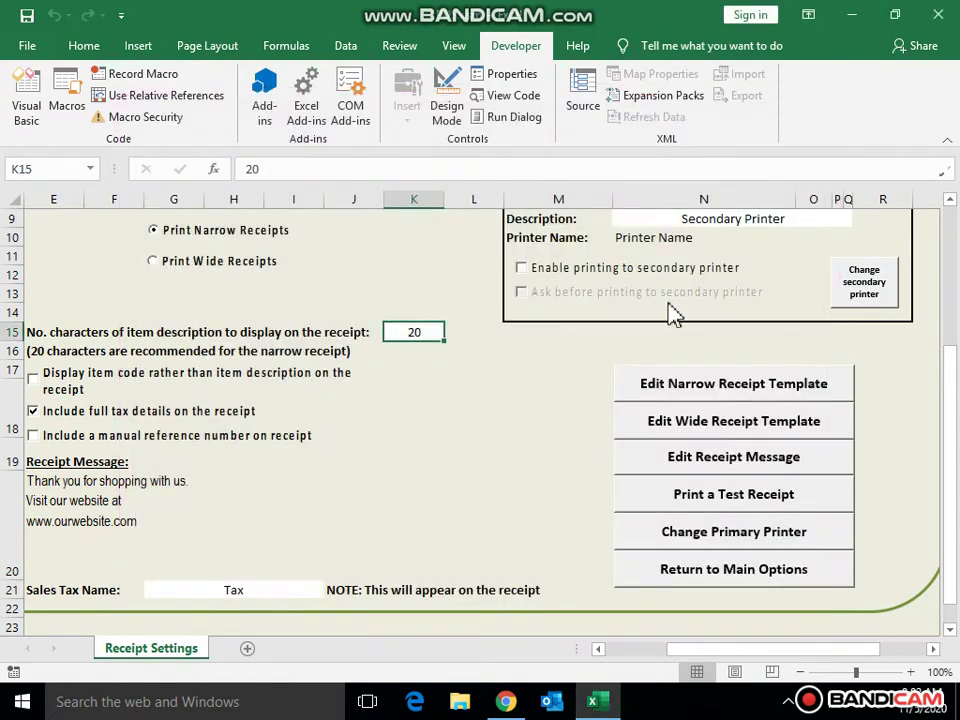
left_click(767, 466)
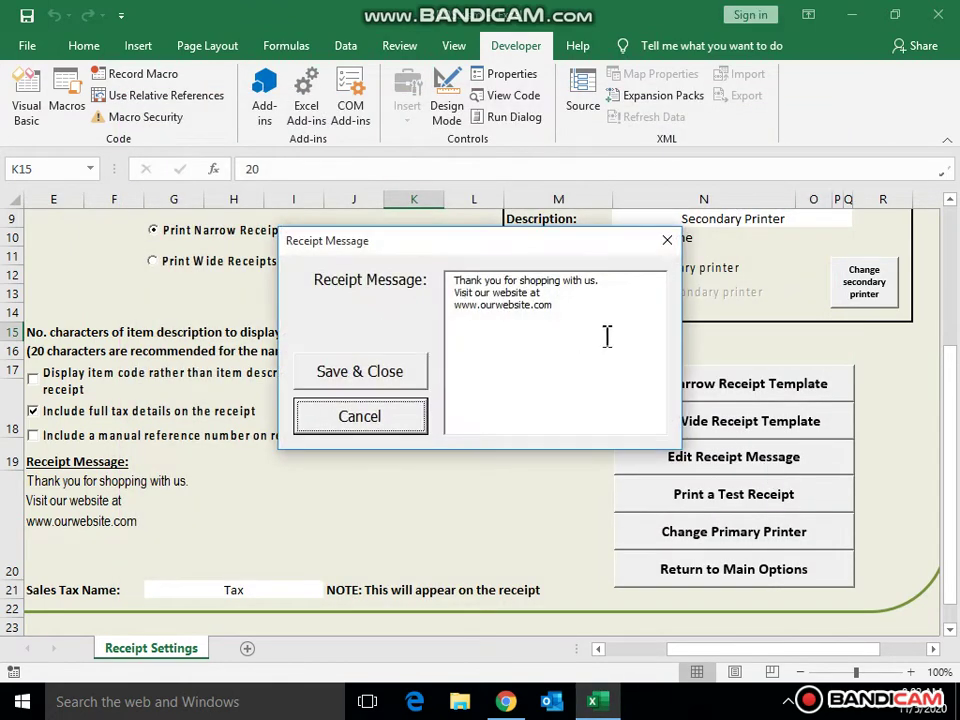
left_click_drag(607, 336, 400, 259)
left_click(392, 416)
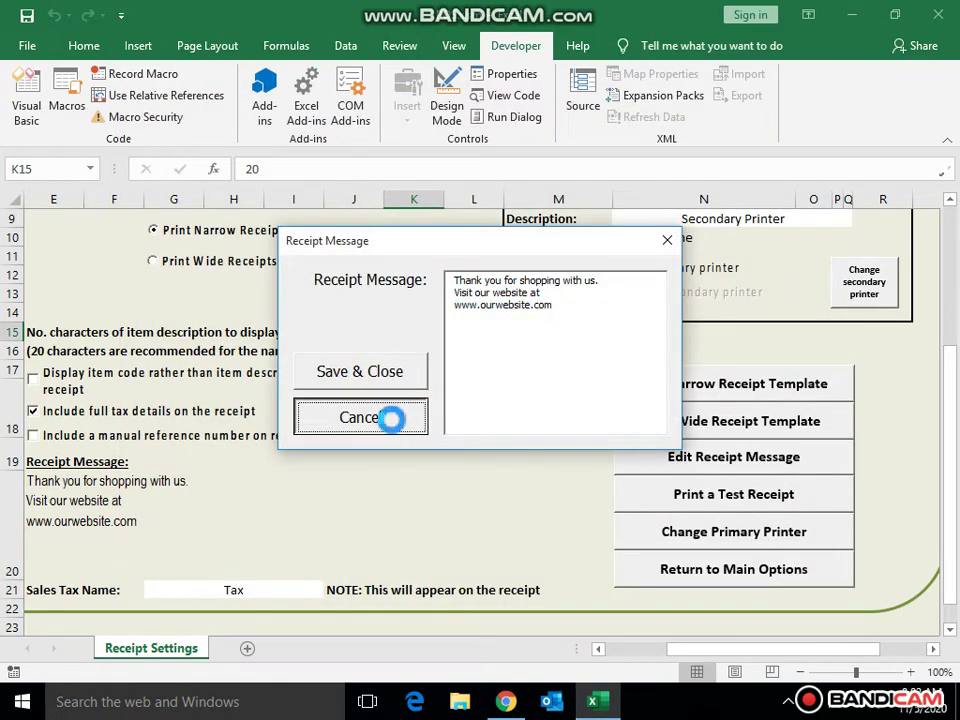
left_click(700, 550)
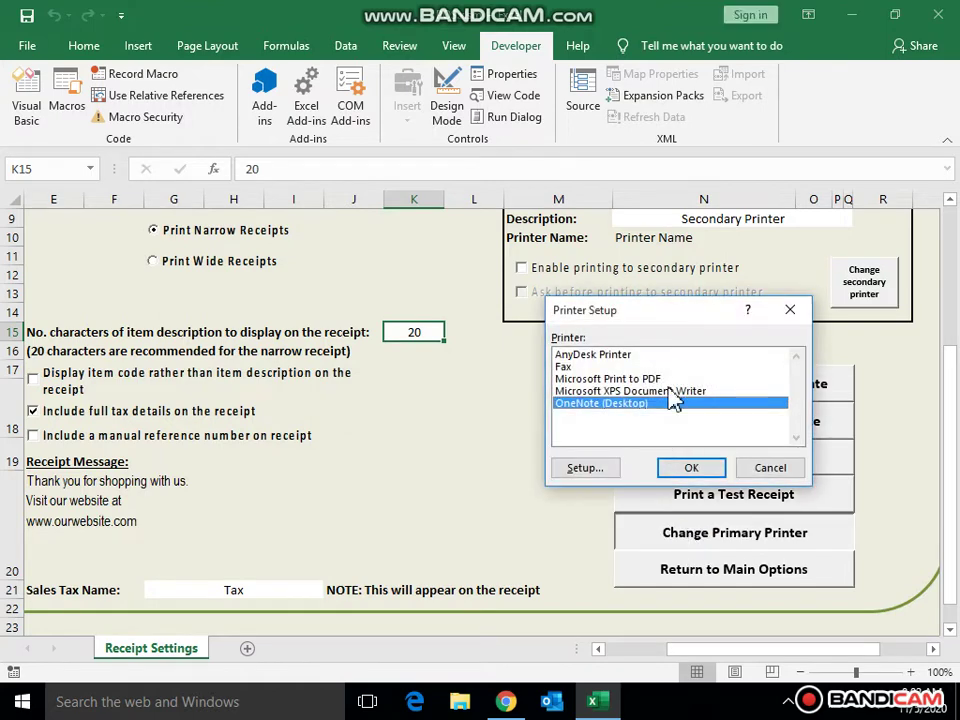
left_click(715, 465)
left_click(720, 590)
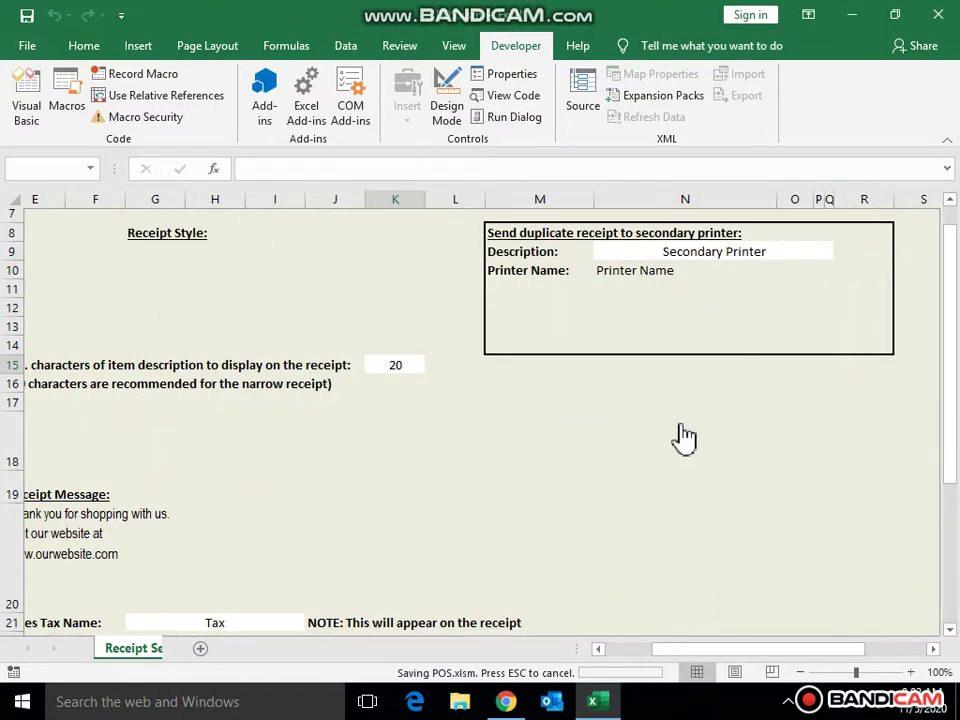
Review the Sales Data Settings under EPOS Settings, then return to the main options
left_click(791, 323)
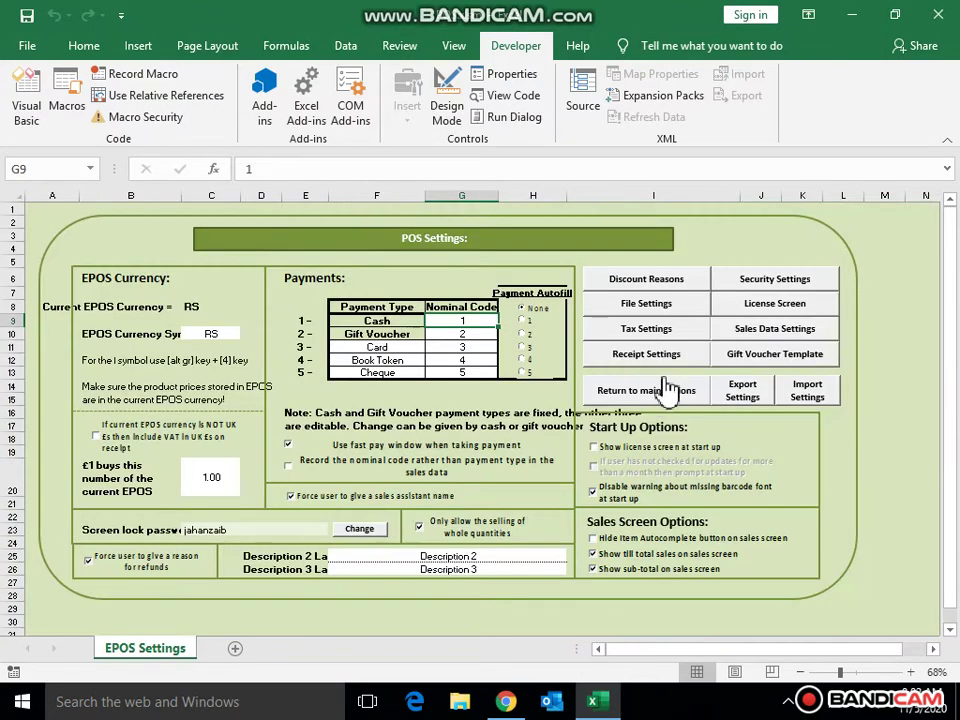
left_click(735, 336)
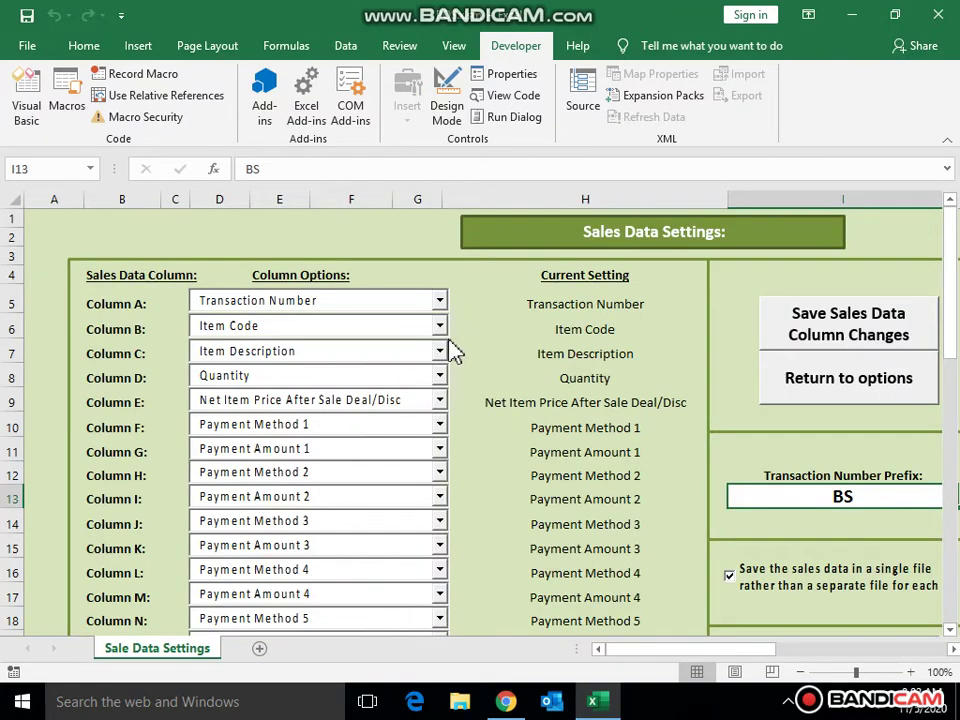
scroll(455, 348, "down", 1)
scroll(487, 353, "up", 1)
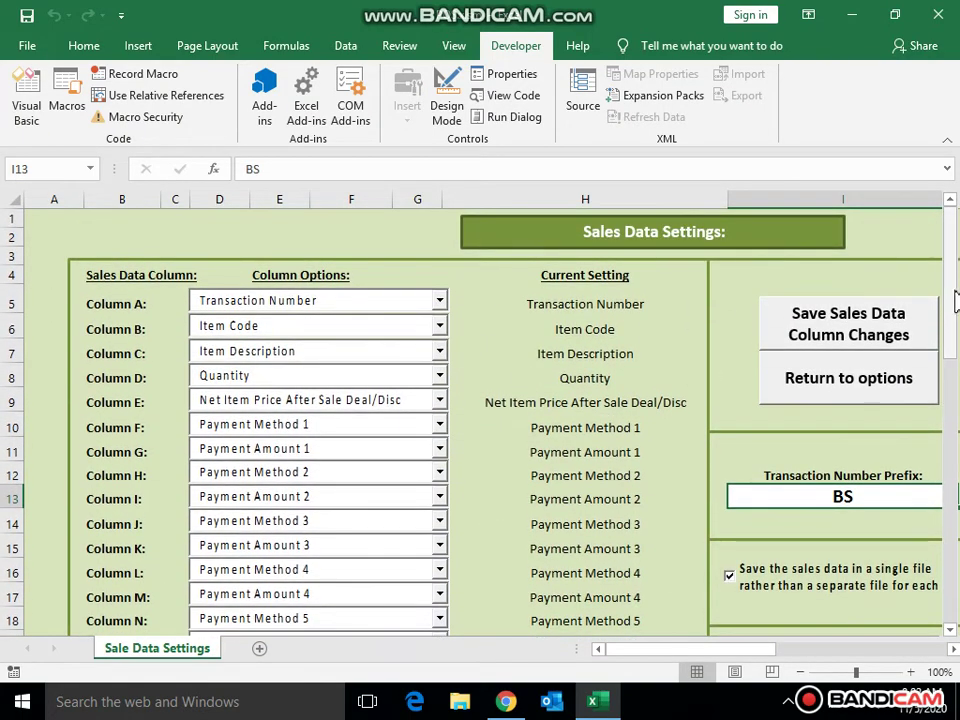
mouse_move(955, 300)
left_mouse_down()
mouse_move(953, 520)
mouse_move(925, 370)
left_mouse_up()
left_click(870, 398)
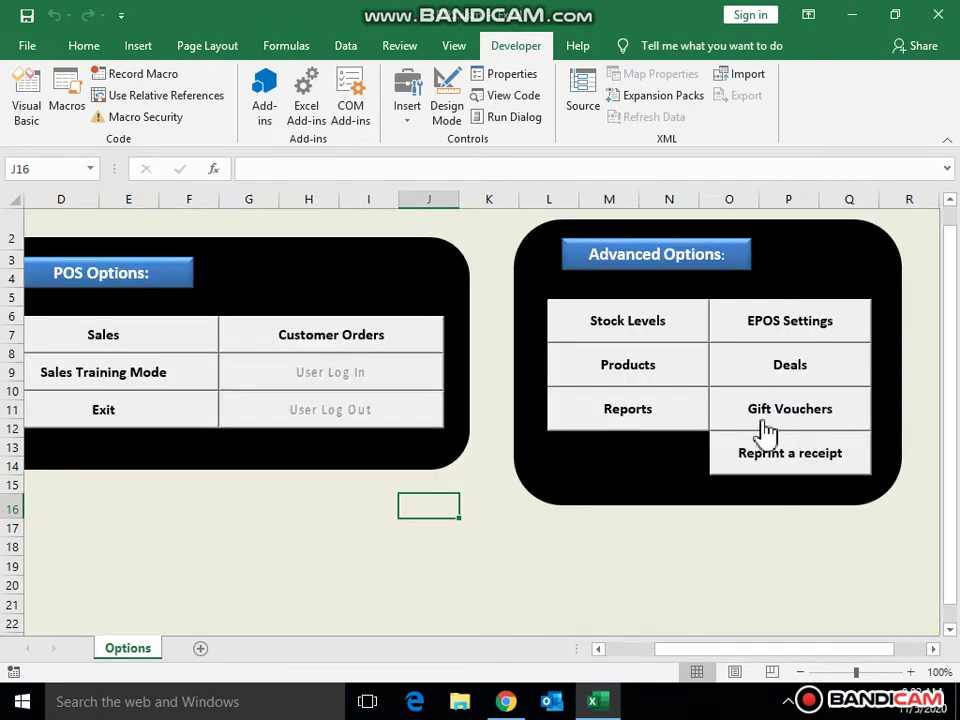
View the gift voucher template, then open and cancel the receipt reprint form
left_click(767, 400)
left_click(829, 375)
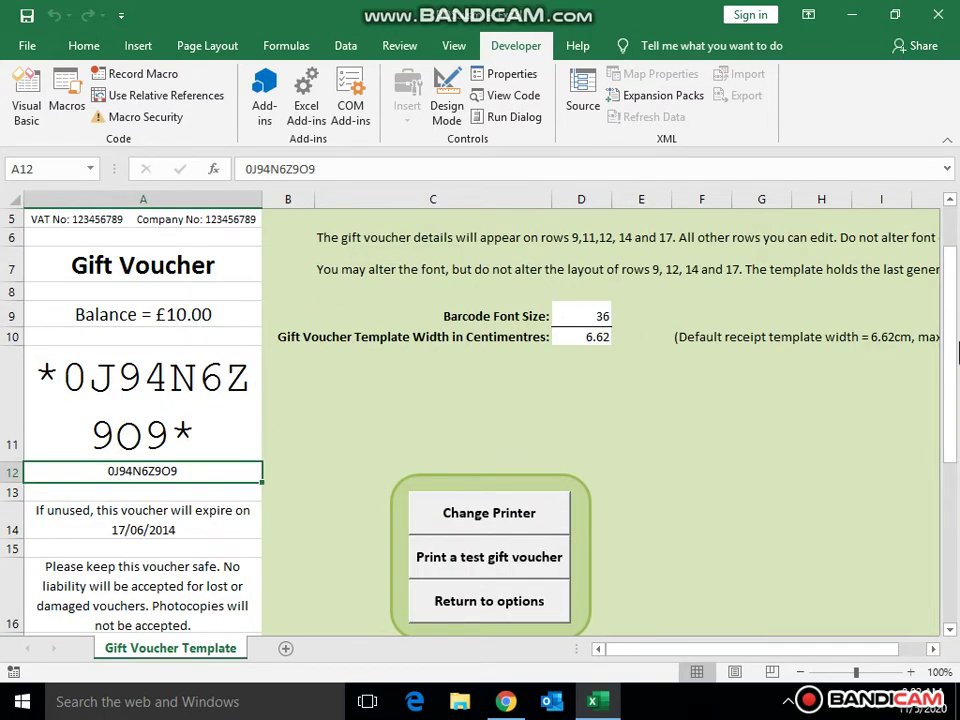
left_click(497, 614)
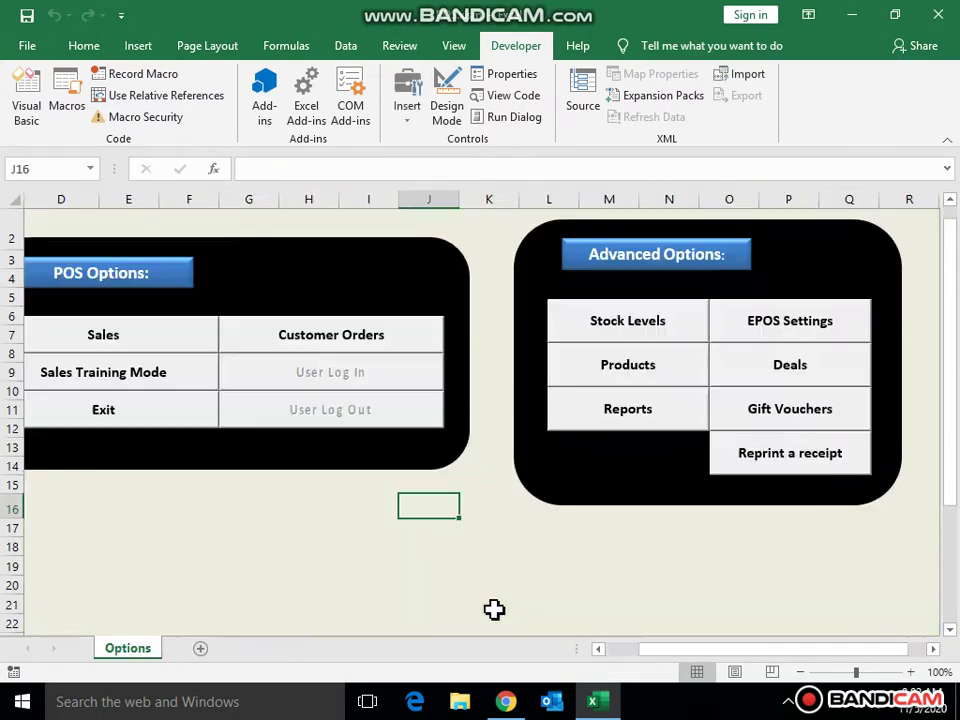
left_click(739, 452)
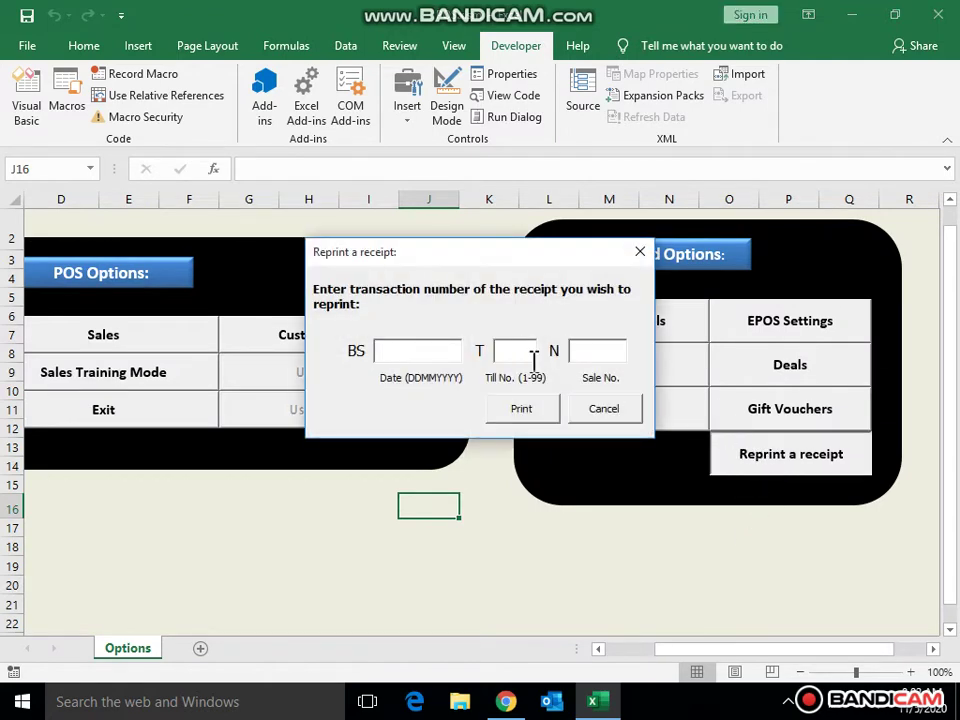
left_click(612, 412)
Show today's sales total for all tills and run the products sold report
left_click(656, 410)
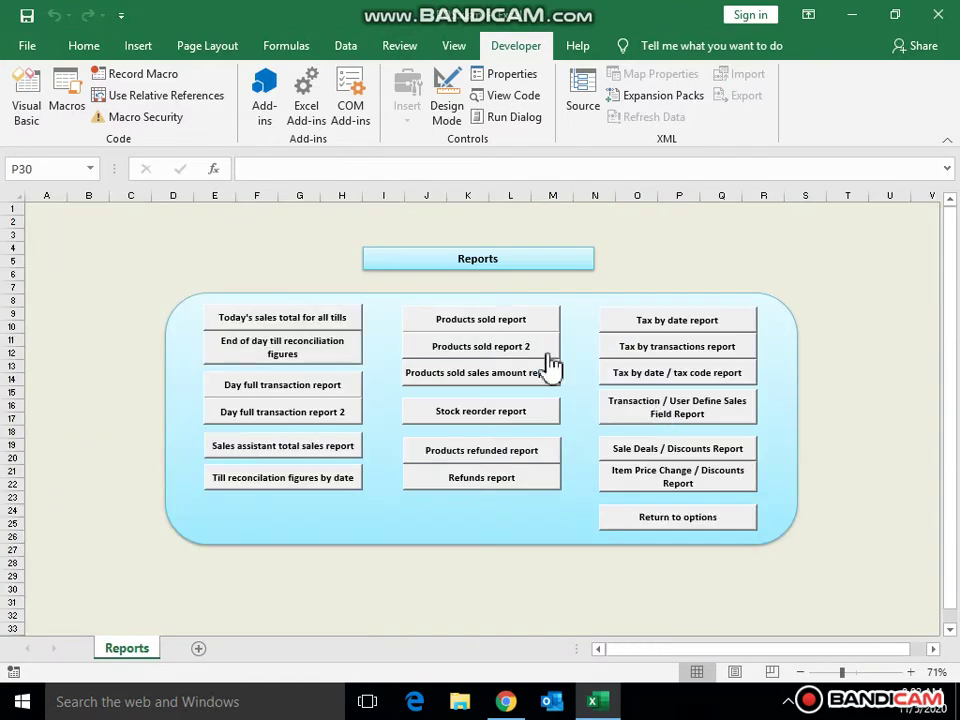
left_click(330, 320)
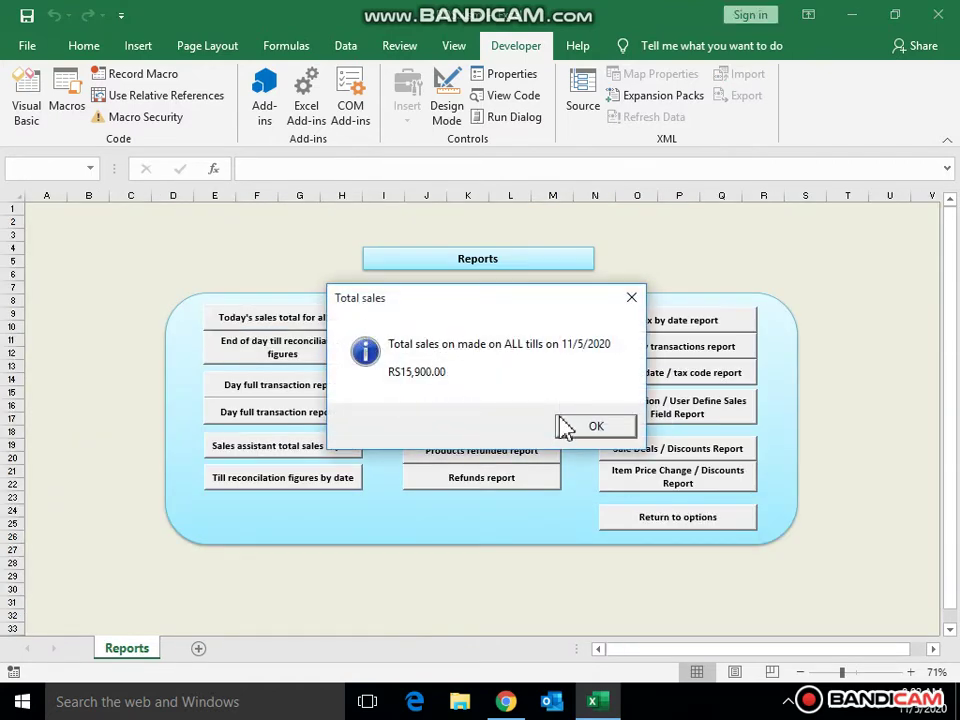
left_click(560, 428)
left_click(450, 312)
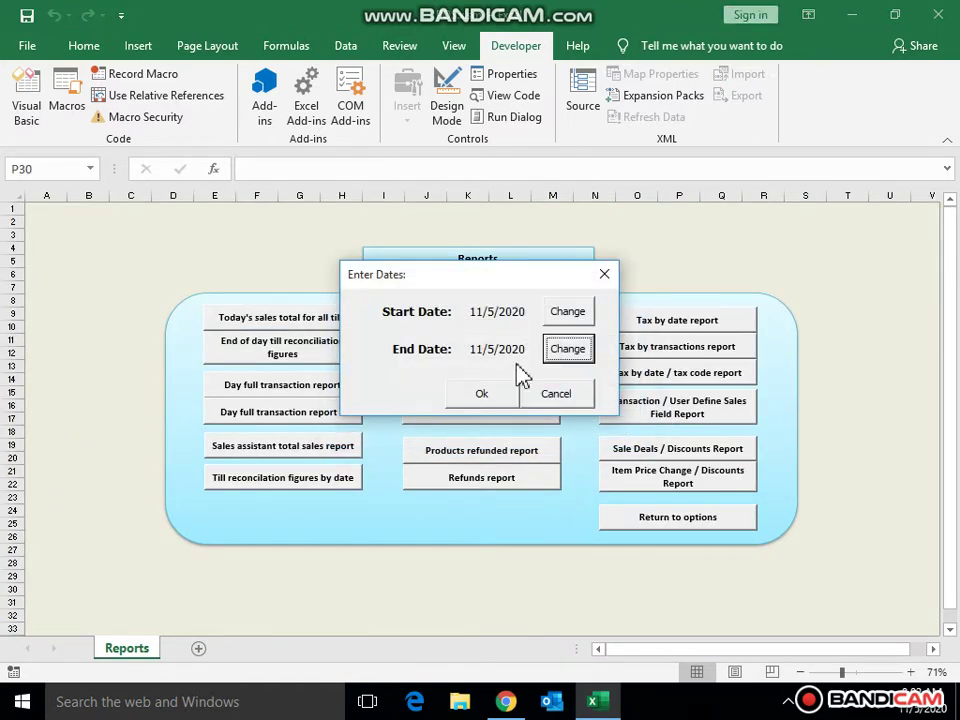
left_click(486, 393)
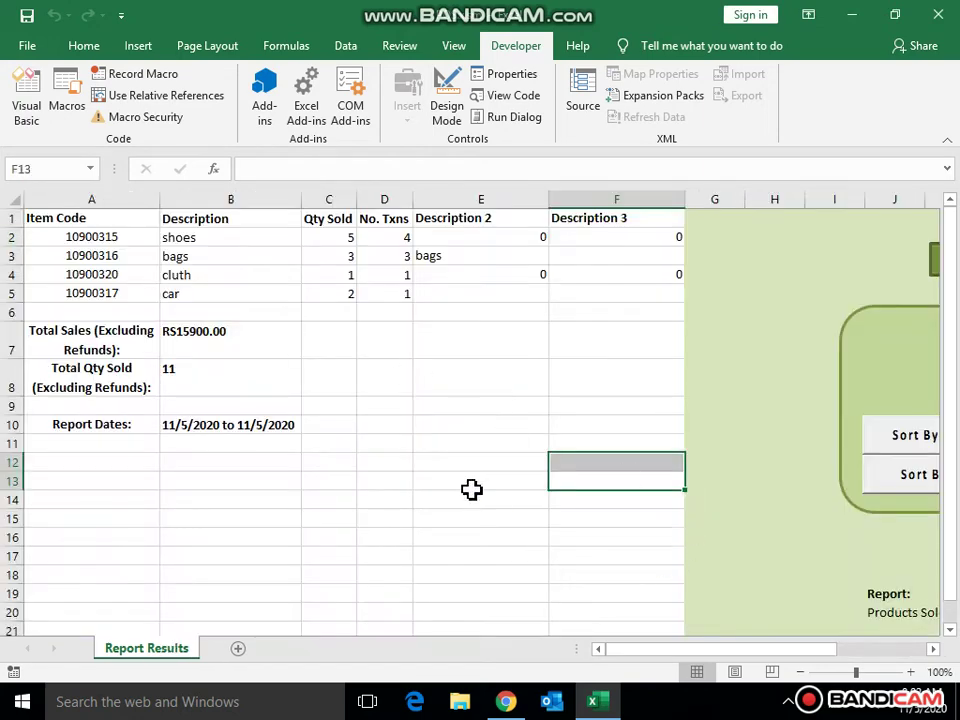
left_click(471, 489)
scroll(696, 596, "right", 3)
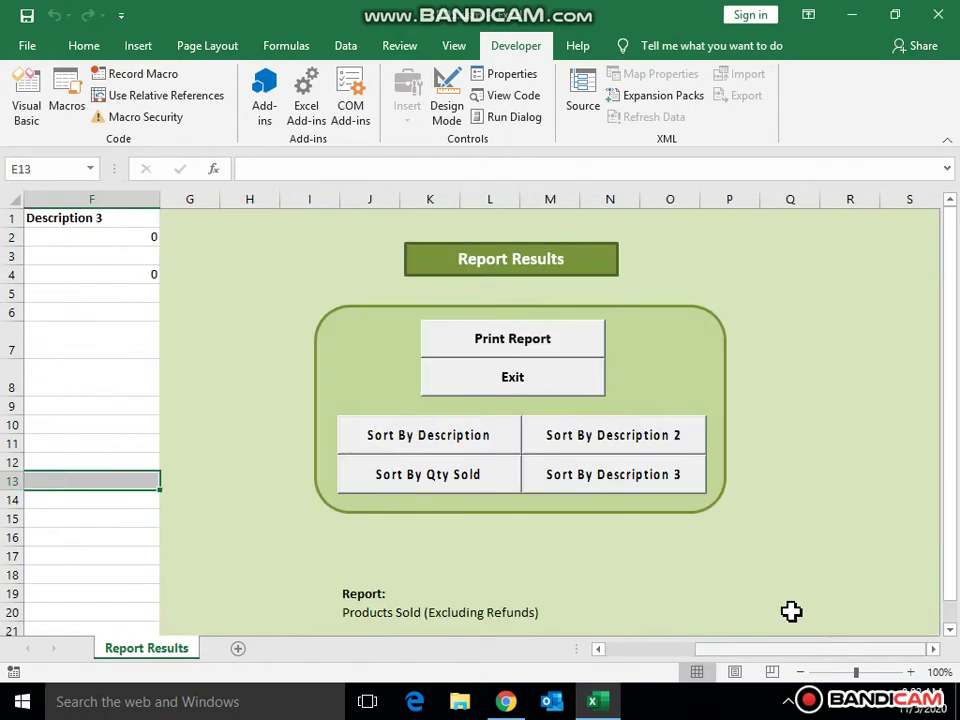
left_click(566, 395)
Run the day transaction report for the current till and the refunds report (RS0.00)
left_click(306, 413)
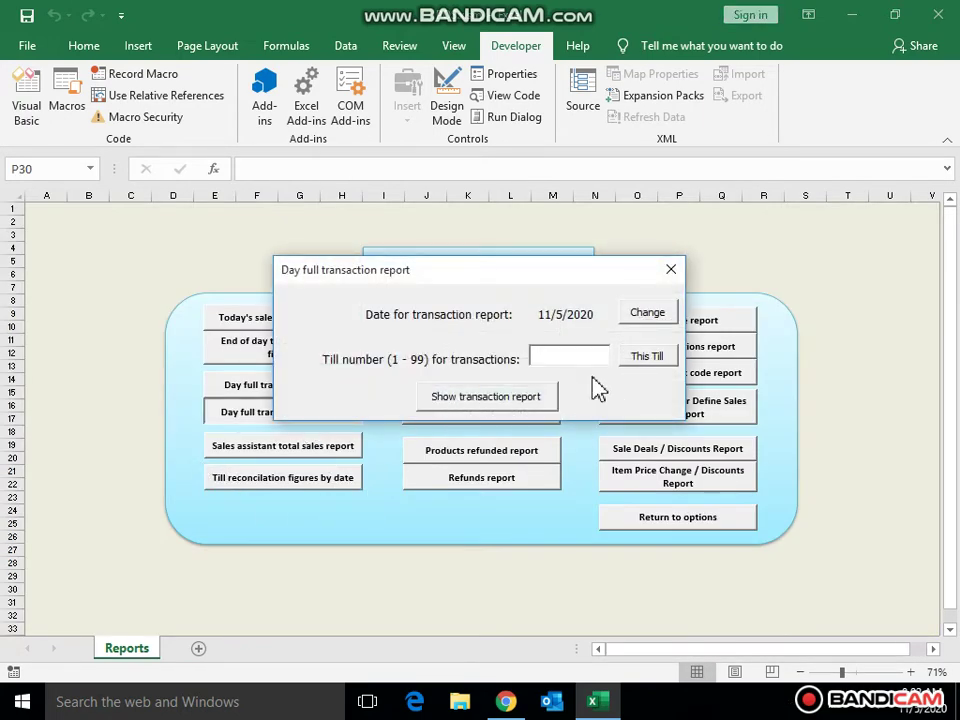
left_click(647, 356)
left_click(506, 396)
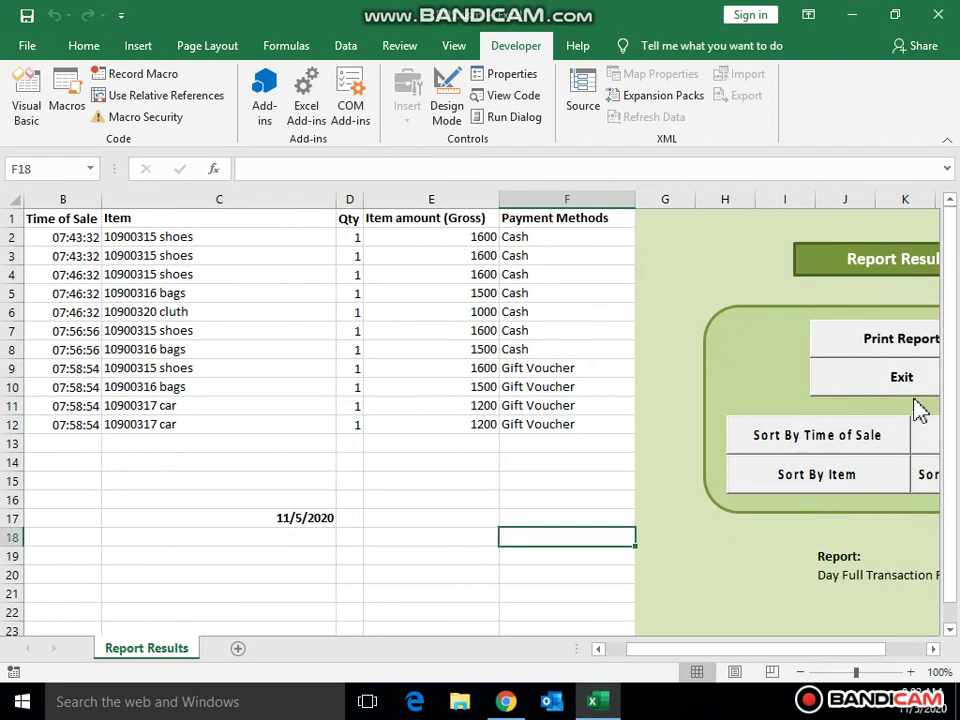
left_click(913, 398)
left_click(476, 482)
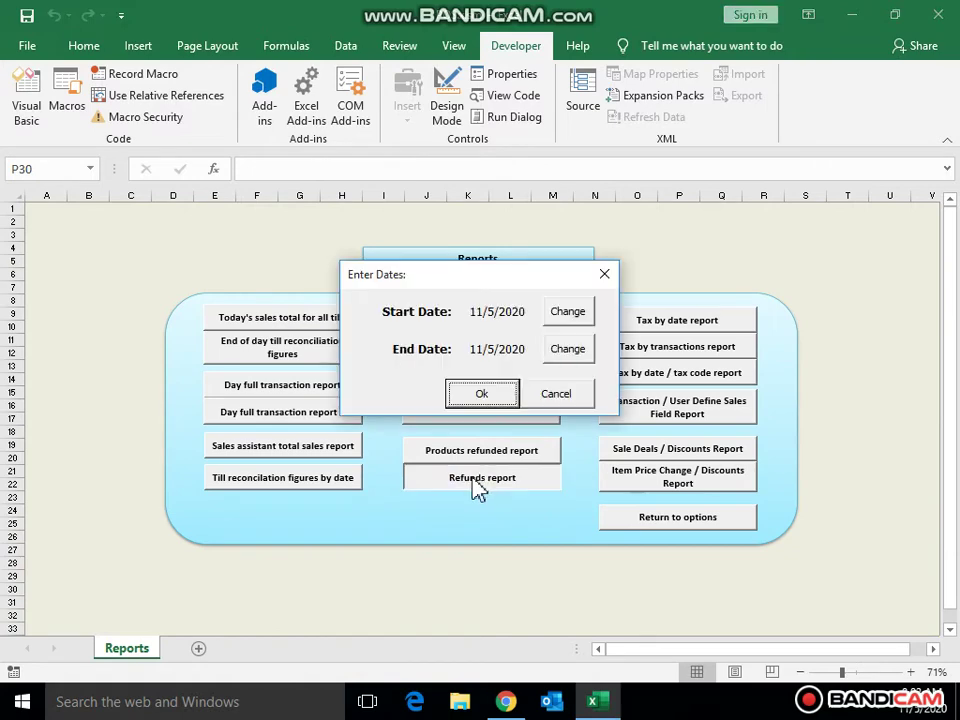
left_click(482, 393)
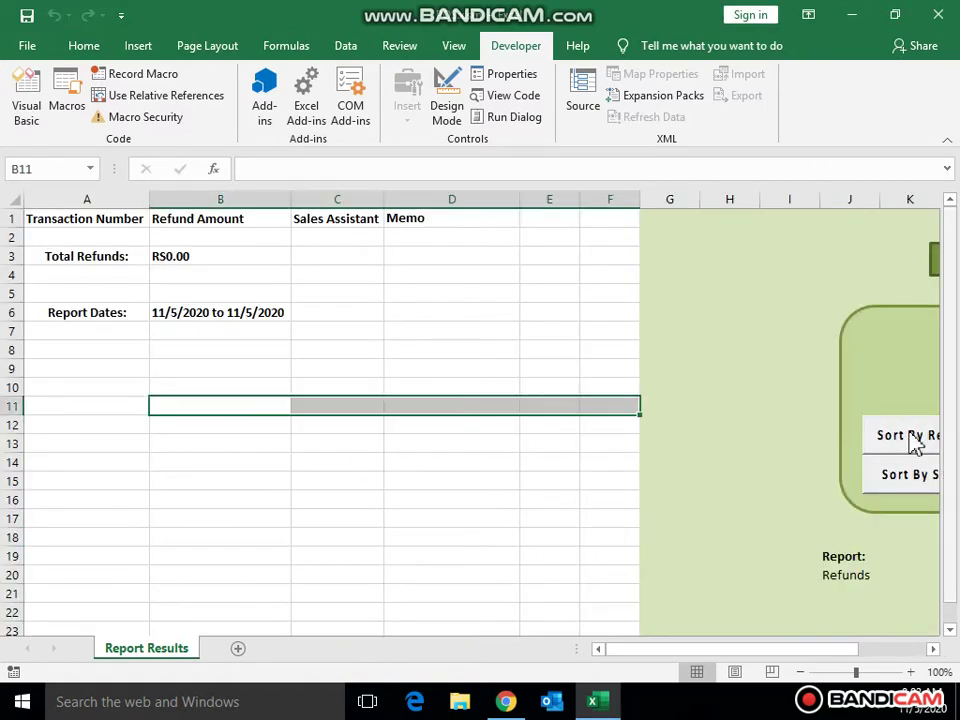
left_click_drag(630, 649, 650, 649)
left_click(585, 369)
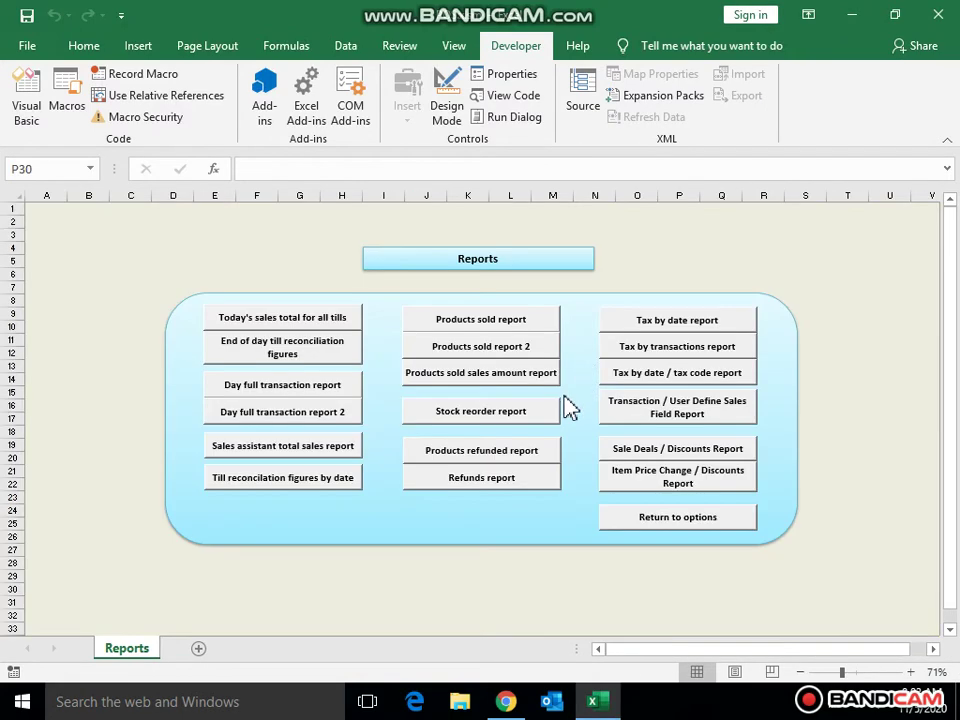
Run the stock re-order report, then exit back to the main Options sheet
left_click(484, 425)
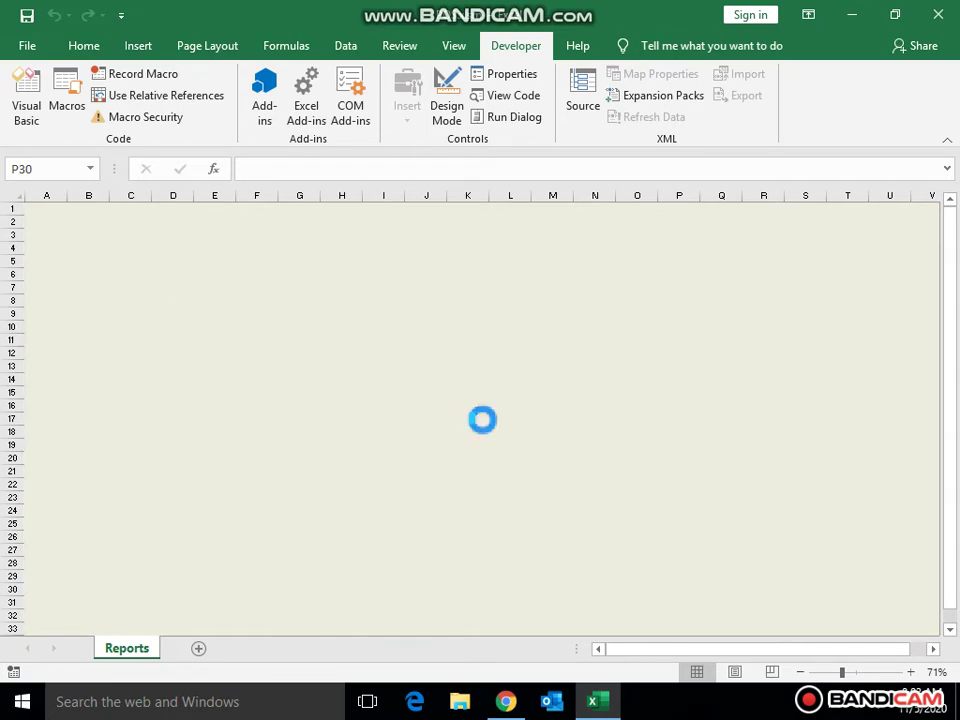
mouse_move(43, 231)
left_mouse_down()
mouse_move(396, 340)
mouse_move(510, 317)
left_mouse_up()
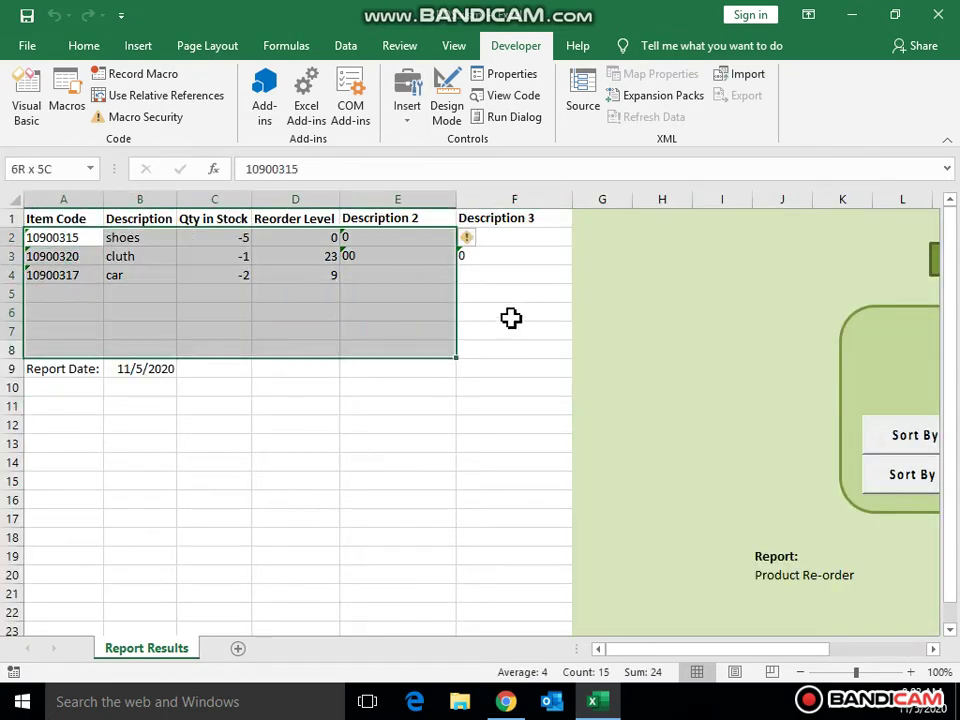
left_click(493, 326)
left_click(363, 463)
left_click_drag(363, 463, 956, 471)
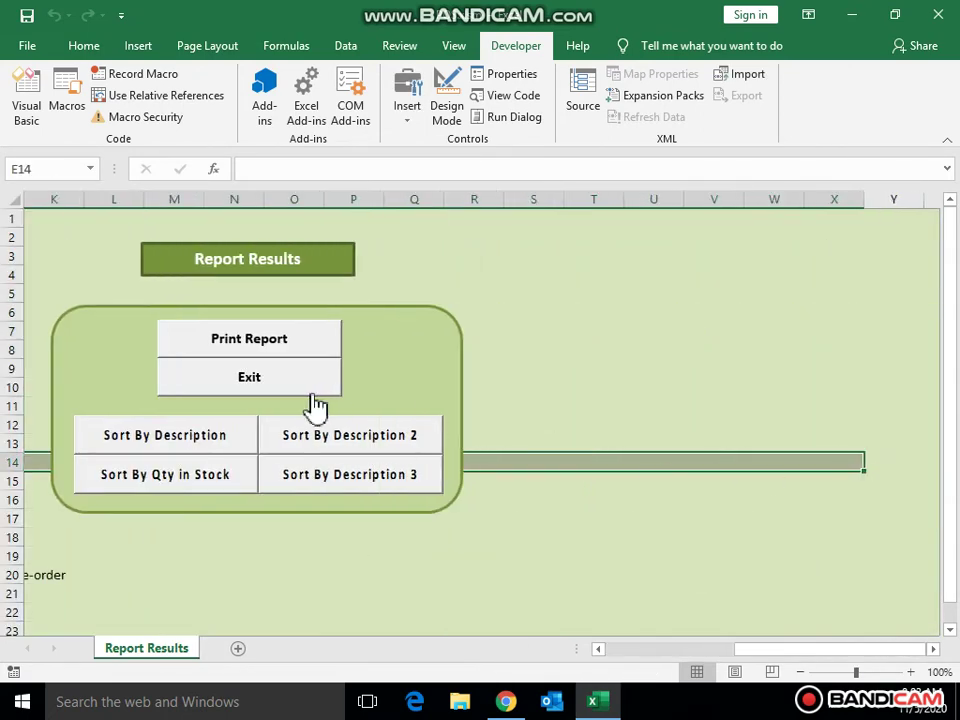
left_click(311, 388)
left_click(677, 517)
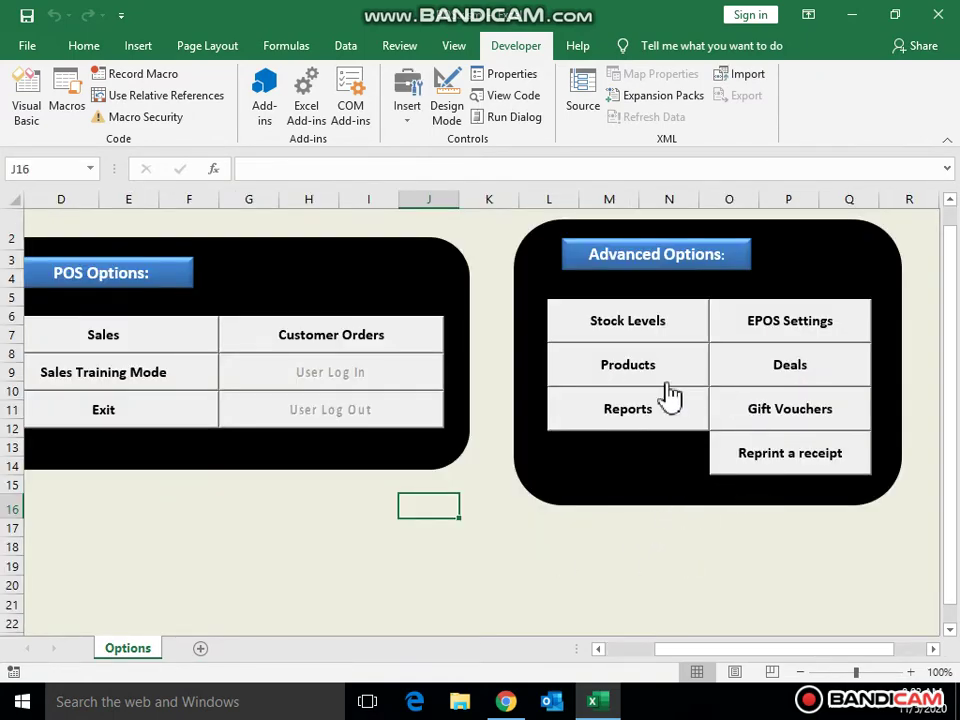
Change the EPOS currency symbol in C10 from RS to $
left_click(745, 335)
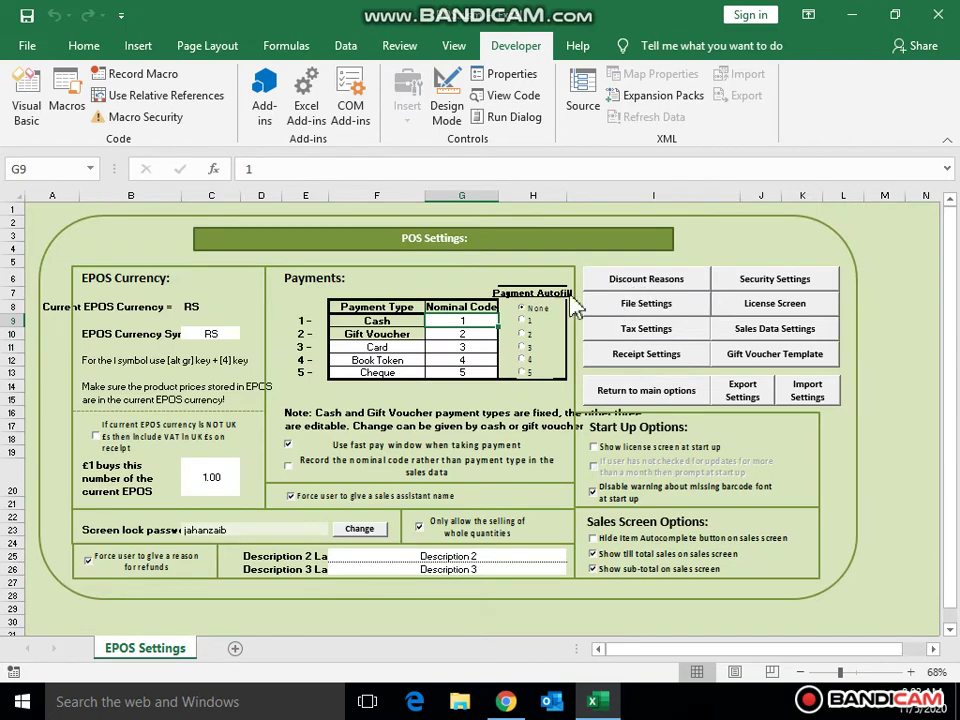
left_click(438, 336)
left_click(433, 360)
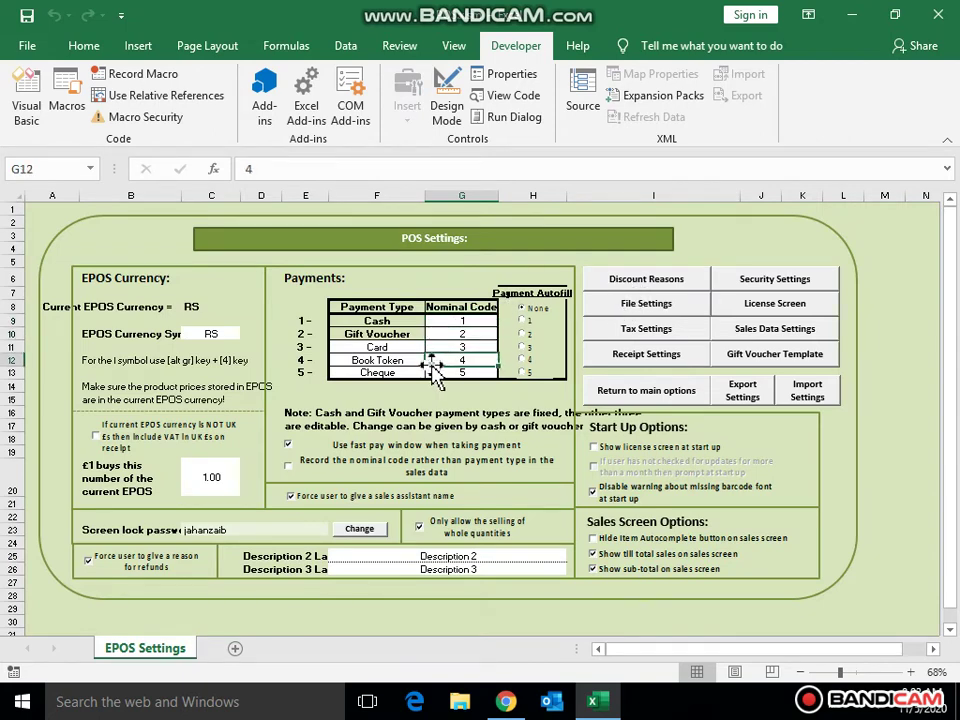
left_click(207, 335)
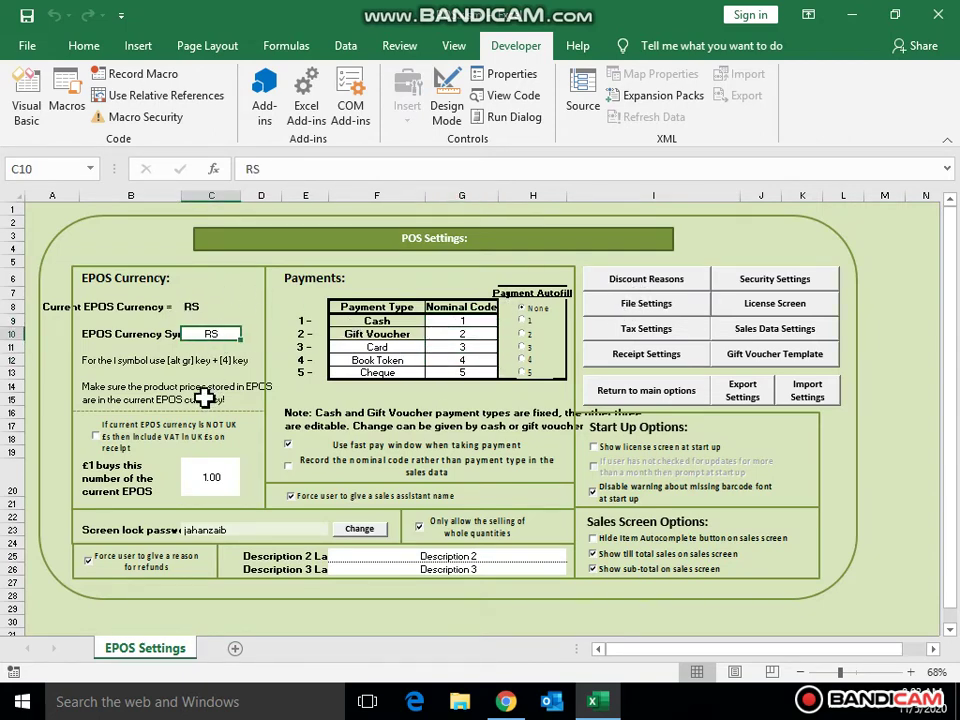
type("$")
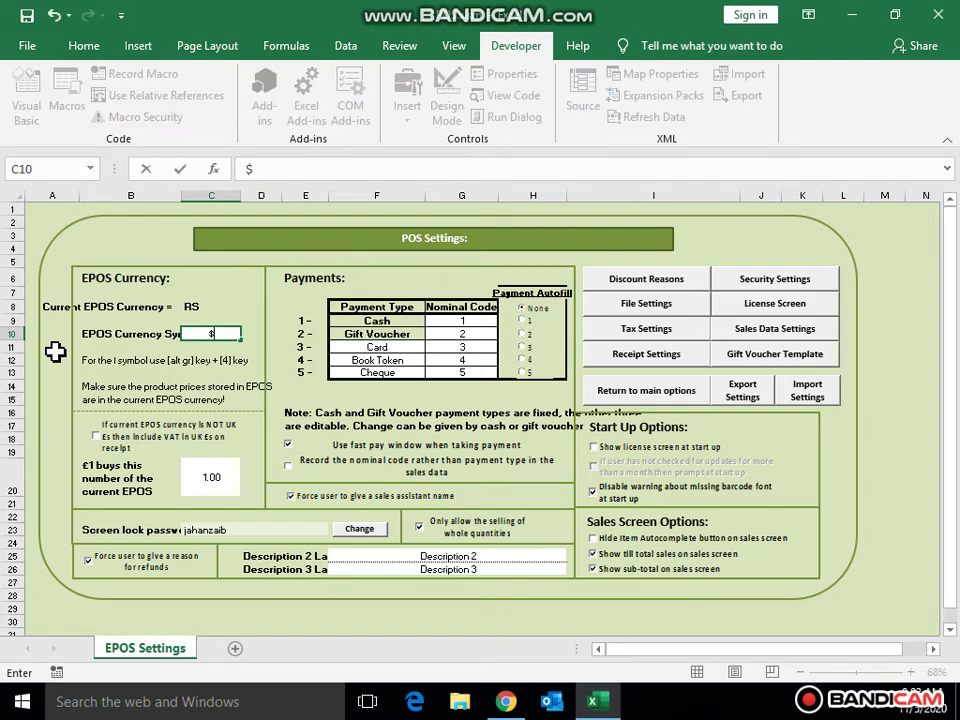
key("Return")
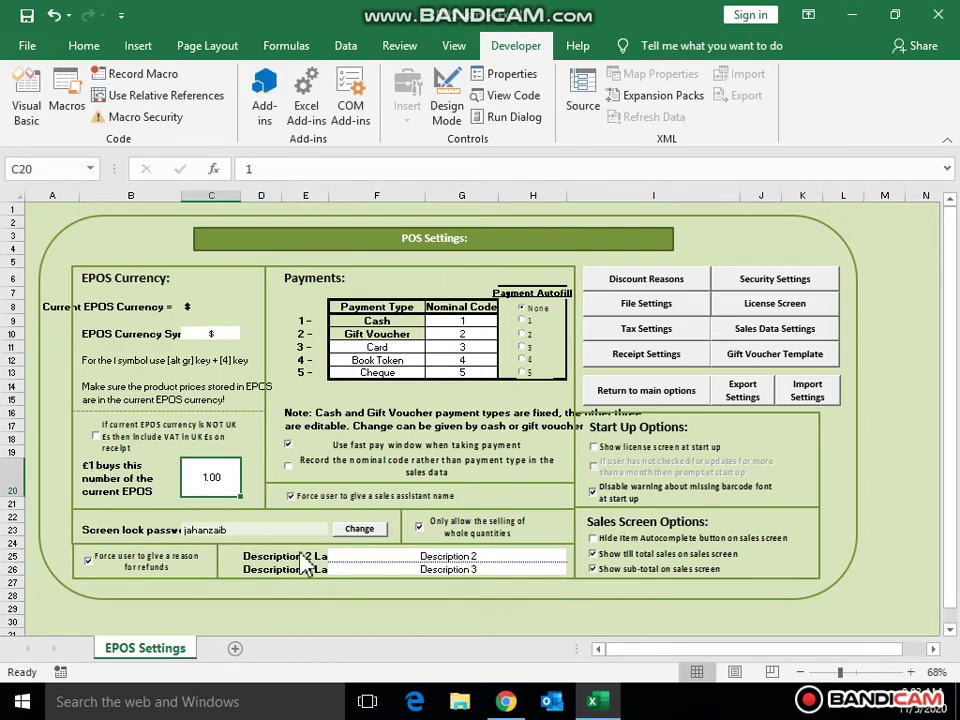
Cancel a screen lock password change and open the Tax Class settings
left_click(365, 528)
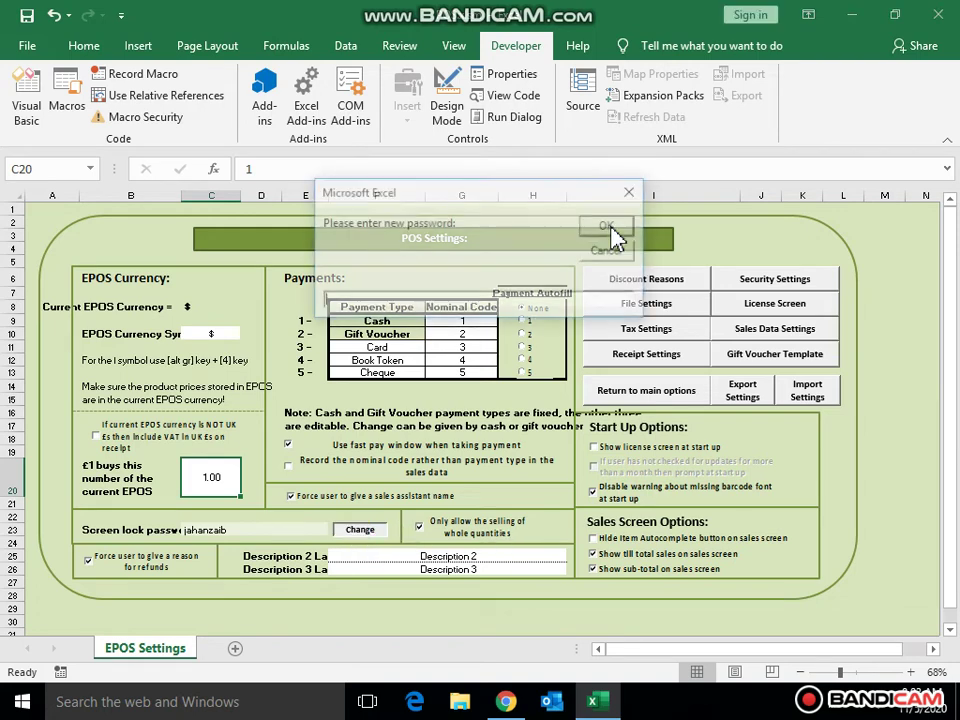
left_click(606, 249)
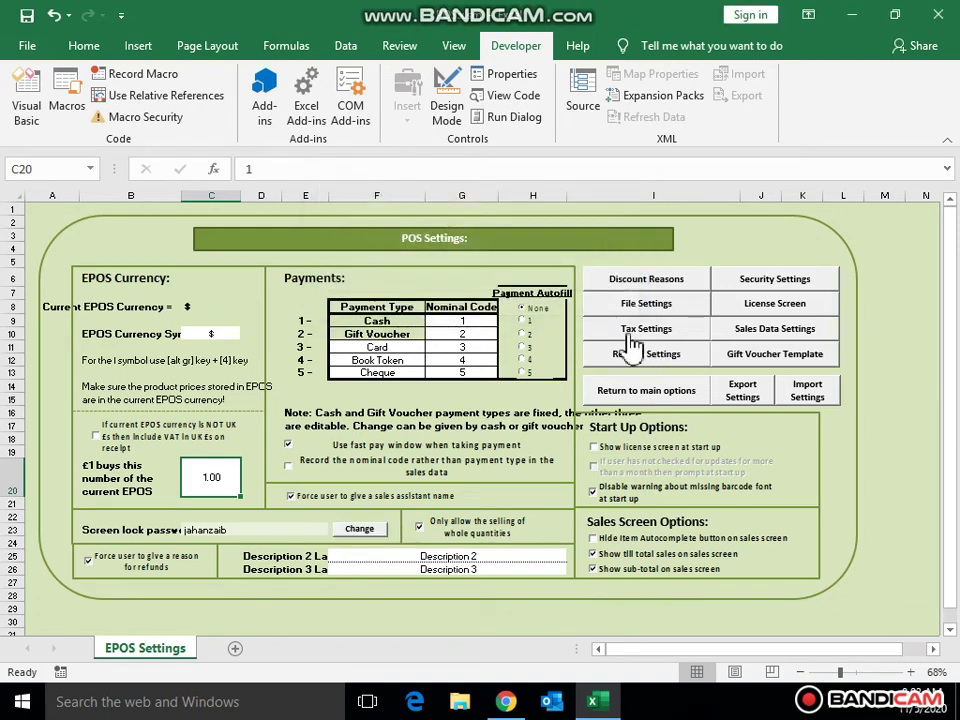
left_click(624, 328)
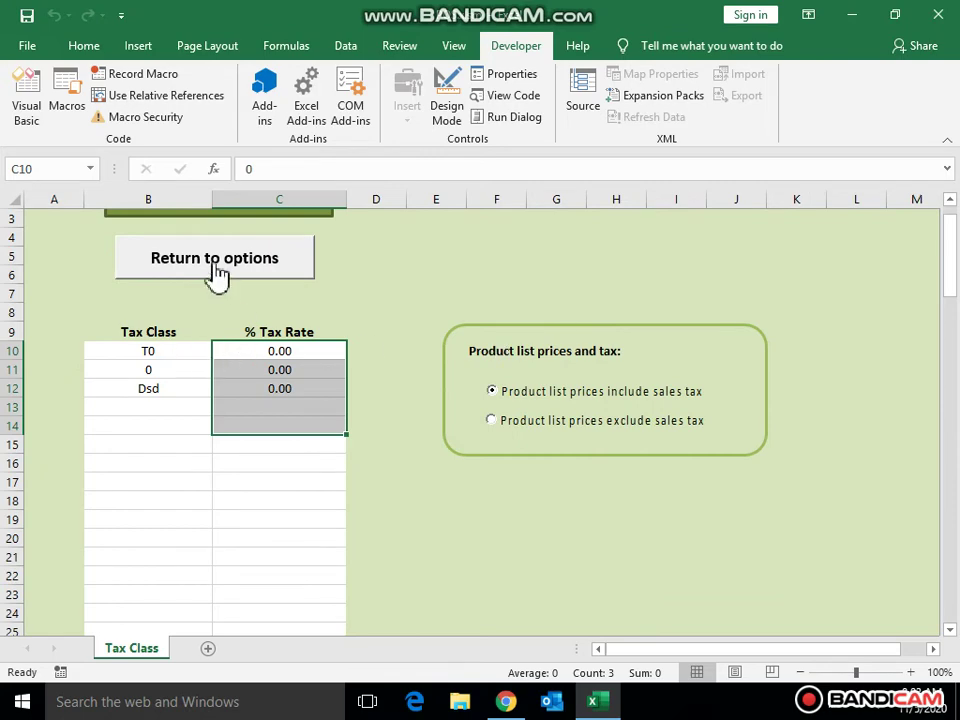
Inspect the Discount Reasons list, cancelling a move of the first reason to row 9
left_click(216, 265)
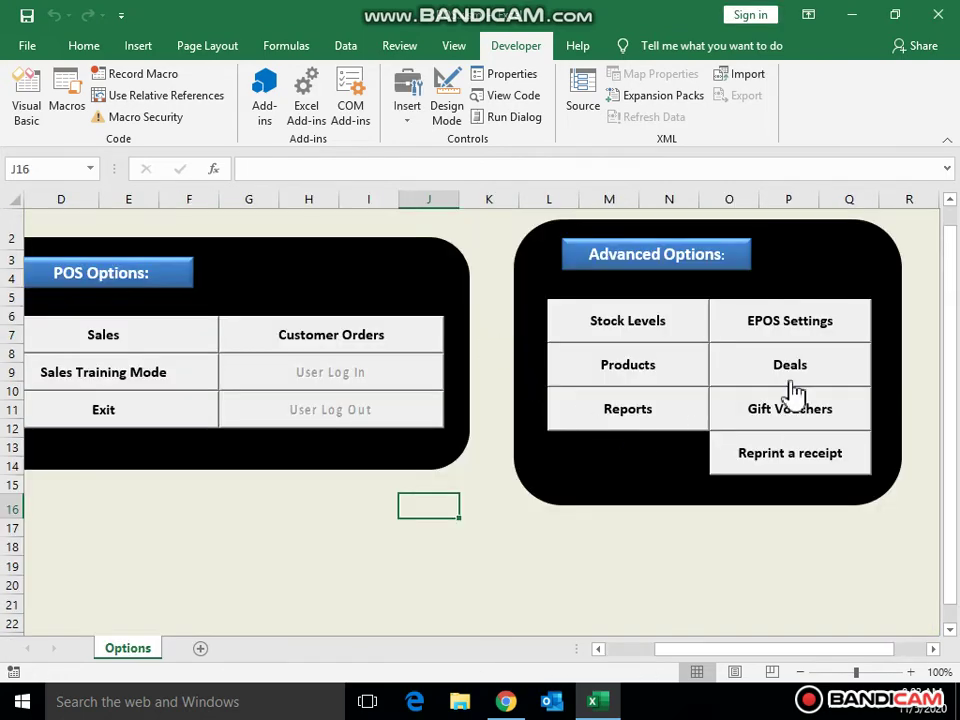
left_click(789, 332)
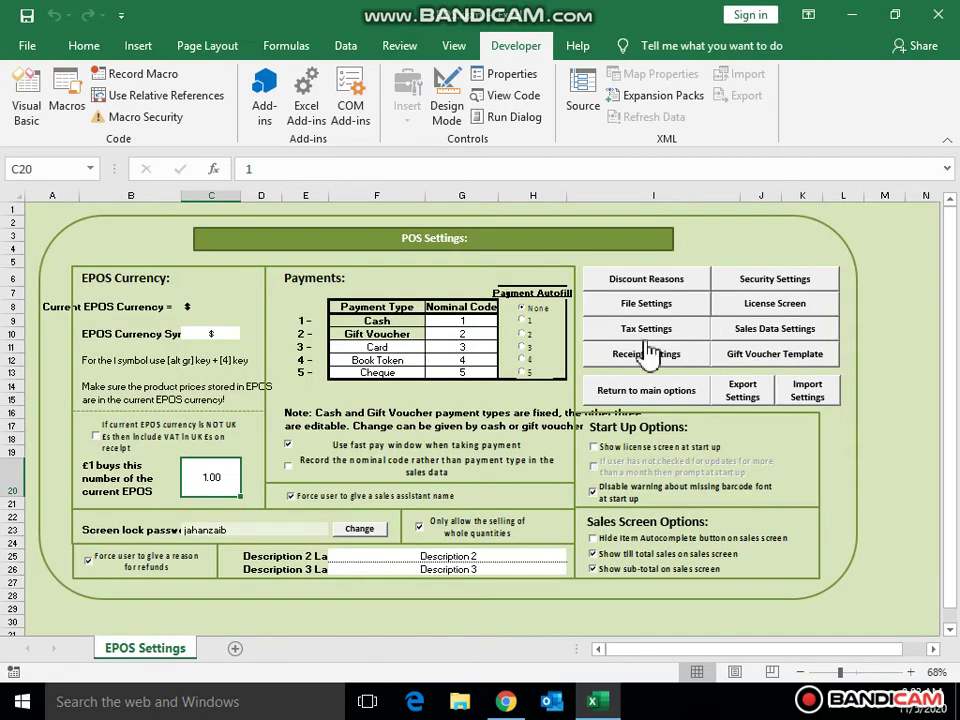
left_click(681, 285)
left_click_drag(416, 233, 411, 372)
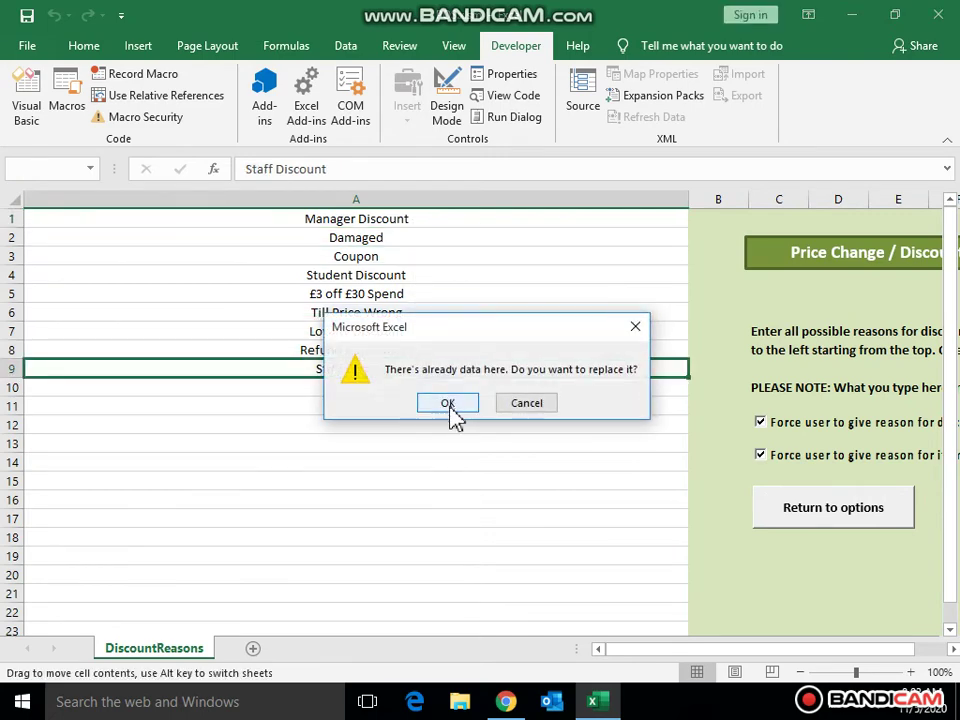
left_click(540, 402)
left_click(806, 511)
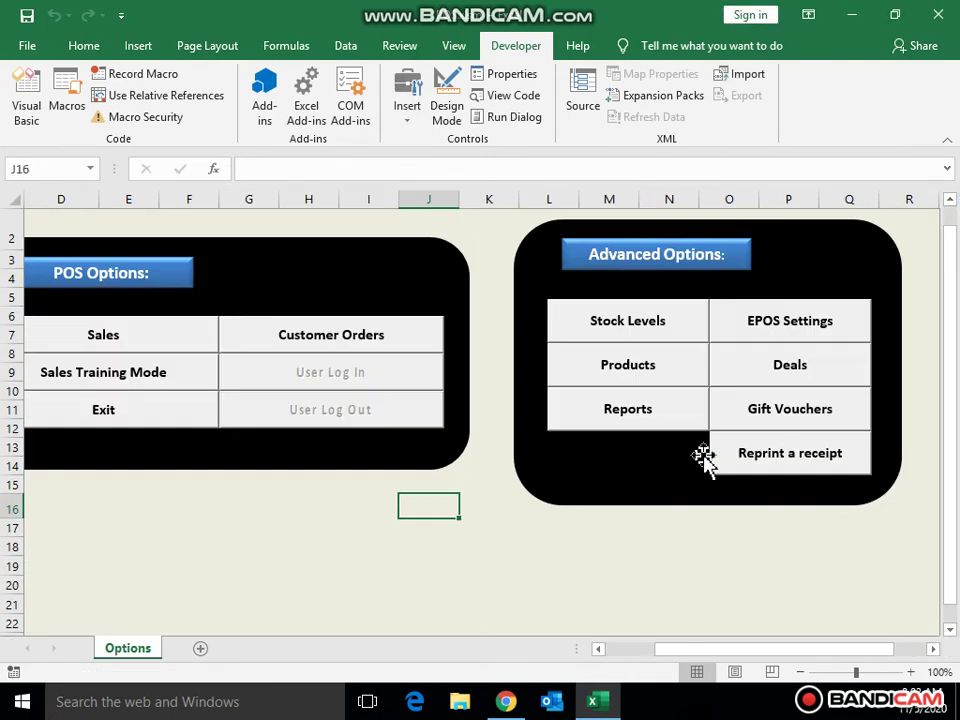
Start a sale with the assistant's first name entered, and cancel a receipt printer change
left_click(160, 344)
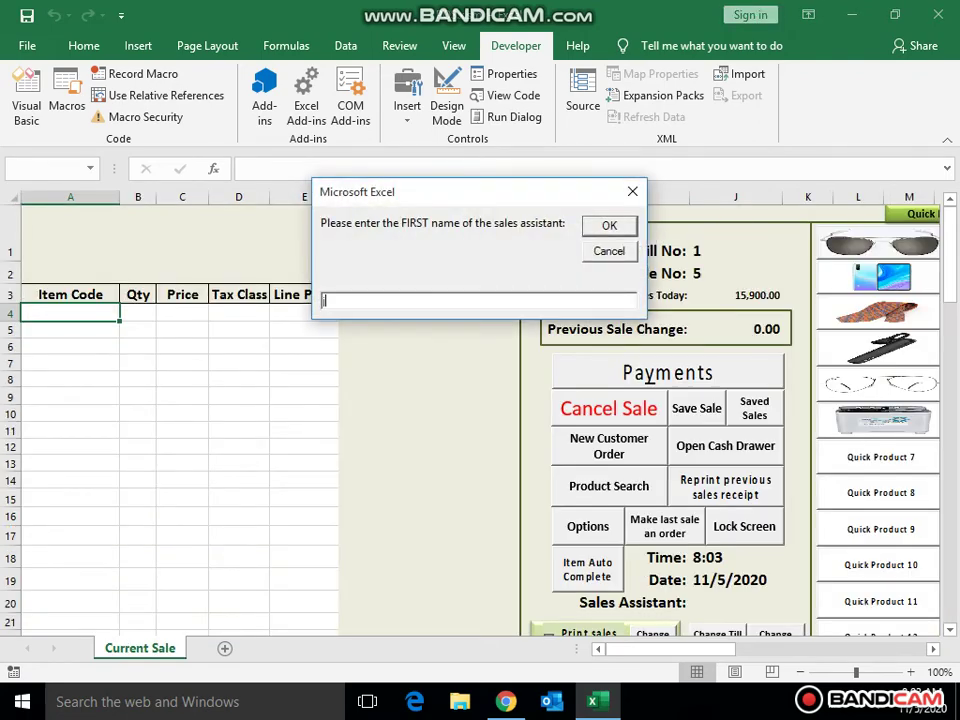
type("J")
key("Return")
scroll(692, 380, "down", 5)
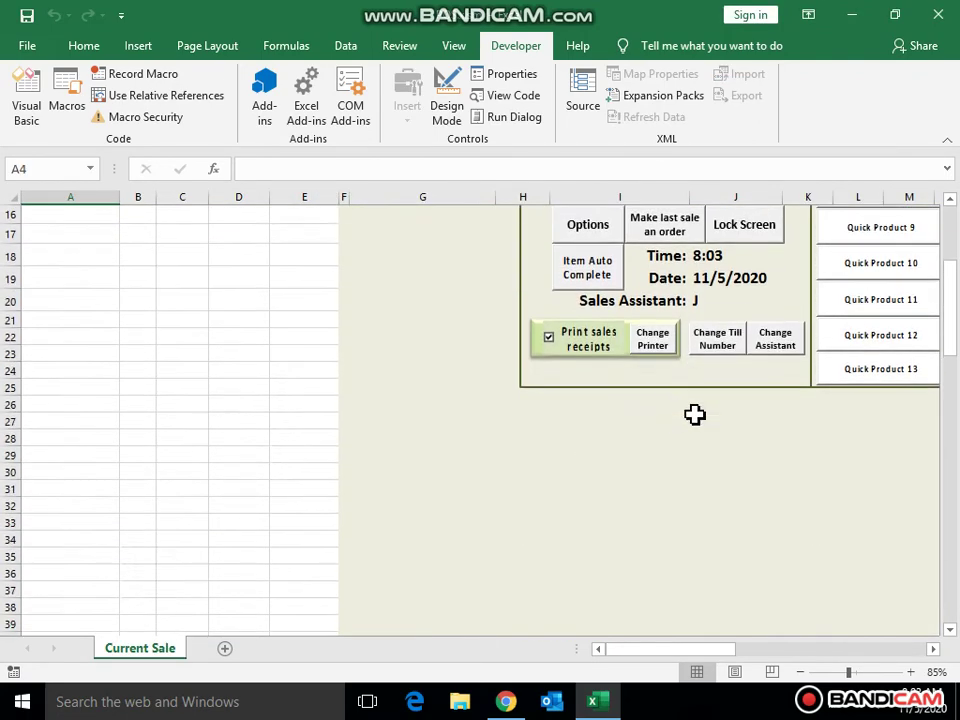
scroll(669, 407, "up", 2)
left_click(652, 449)
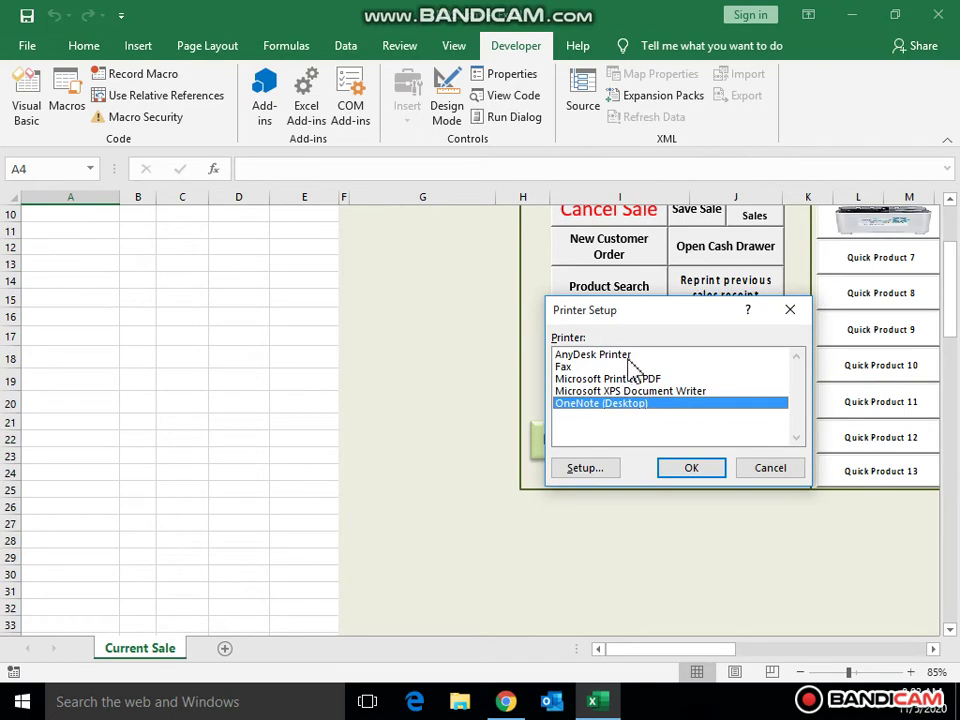
left_click(765, 470)
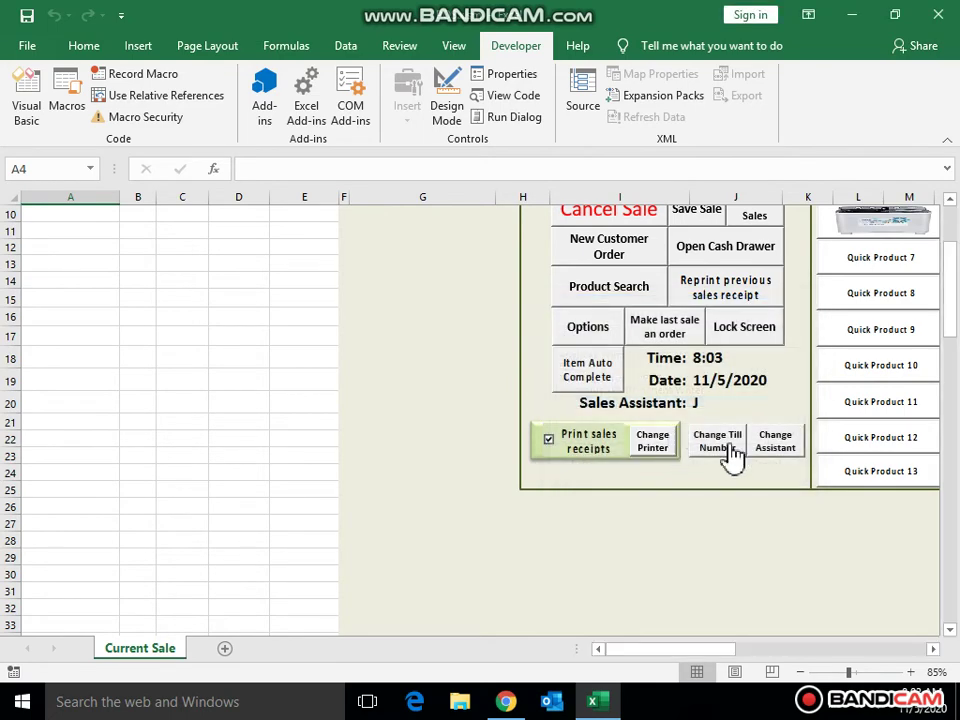
Reprint the previous sale's receipt to OneNote, close it, and lock the till screen
scroll(671, 441, "up", 1)
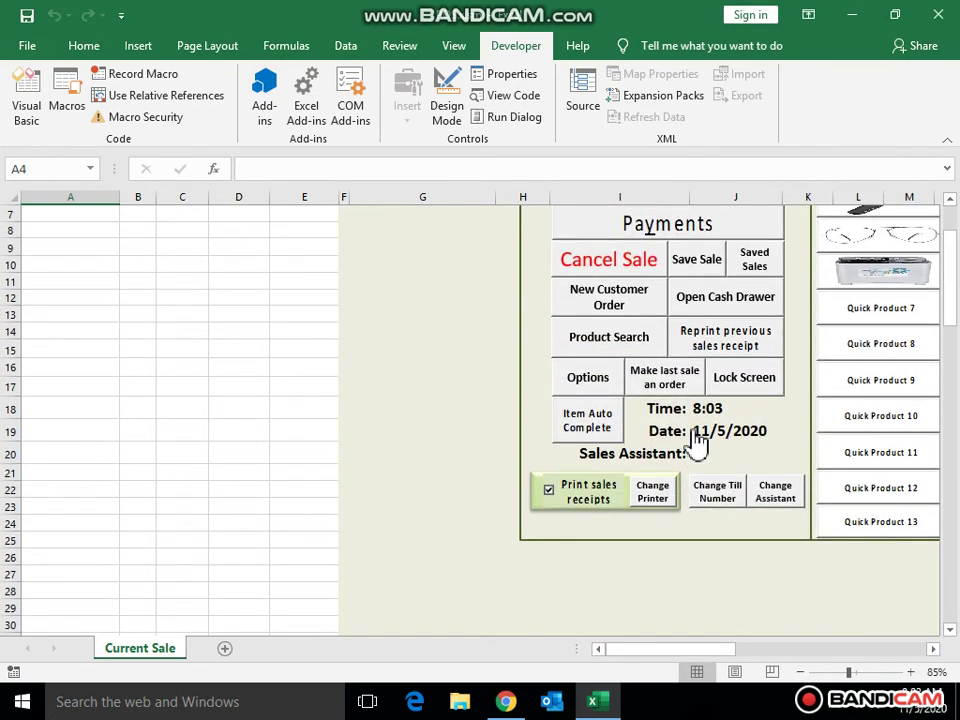
left_click(745, 379)
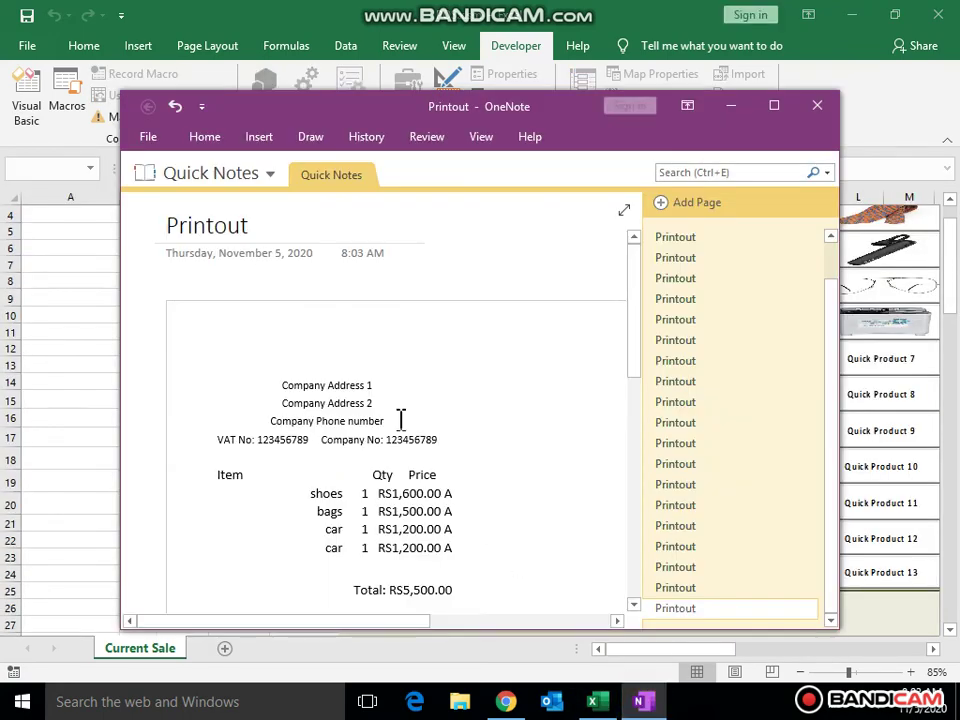
left_click(817, 105)
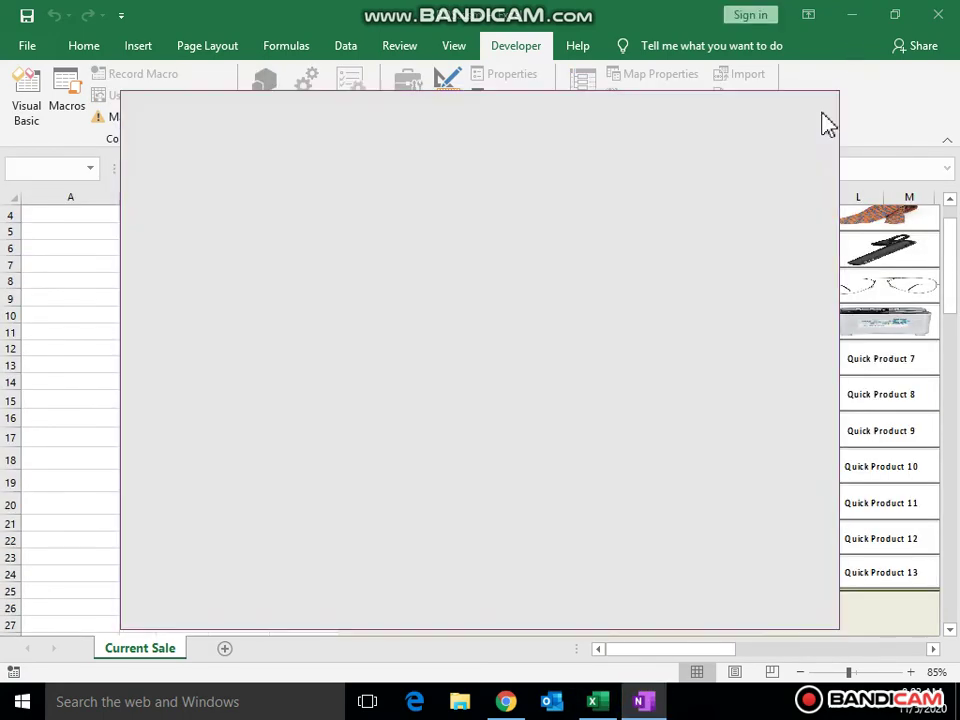
left_click(722, 440)
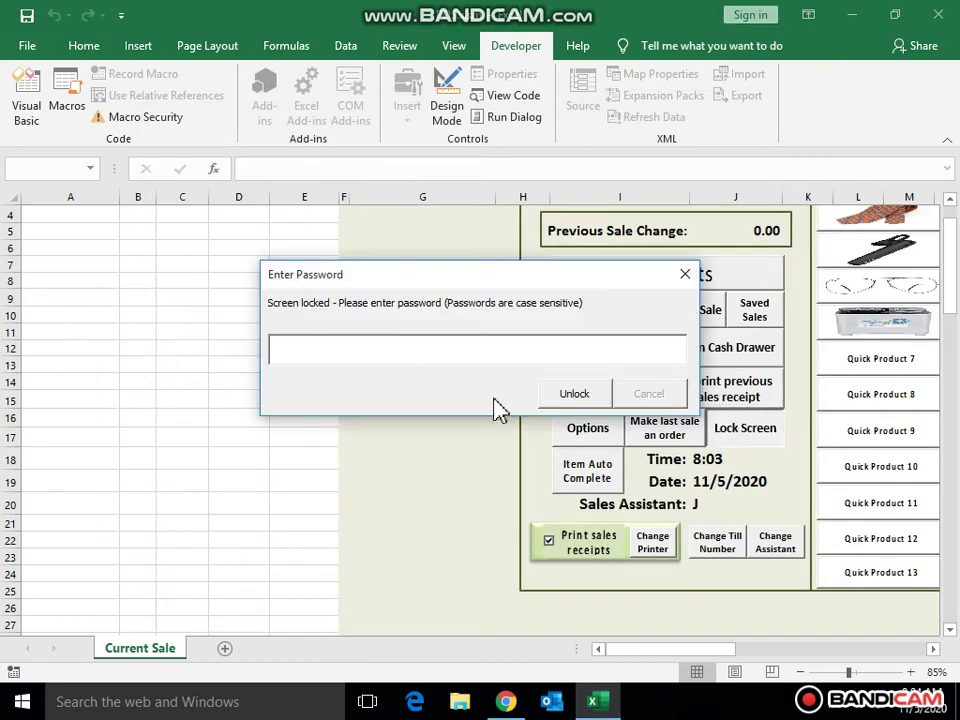
left_click(574, 393)
left_click(561, 423)
left_click(574, 393)
left_click(529, 420)
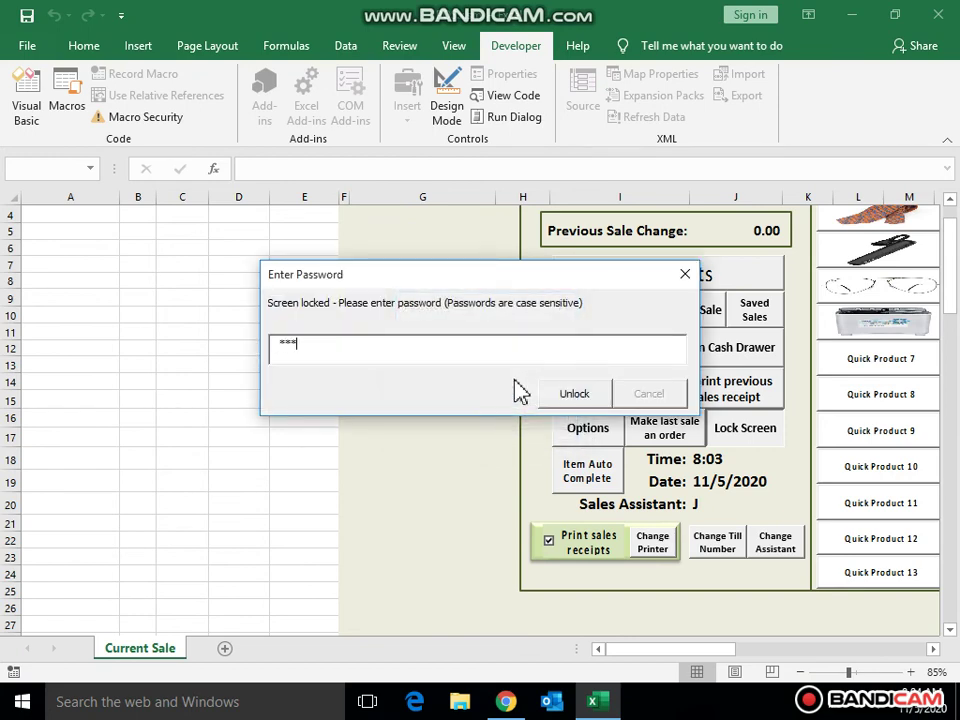
key("Return")
key("Return")
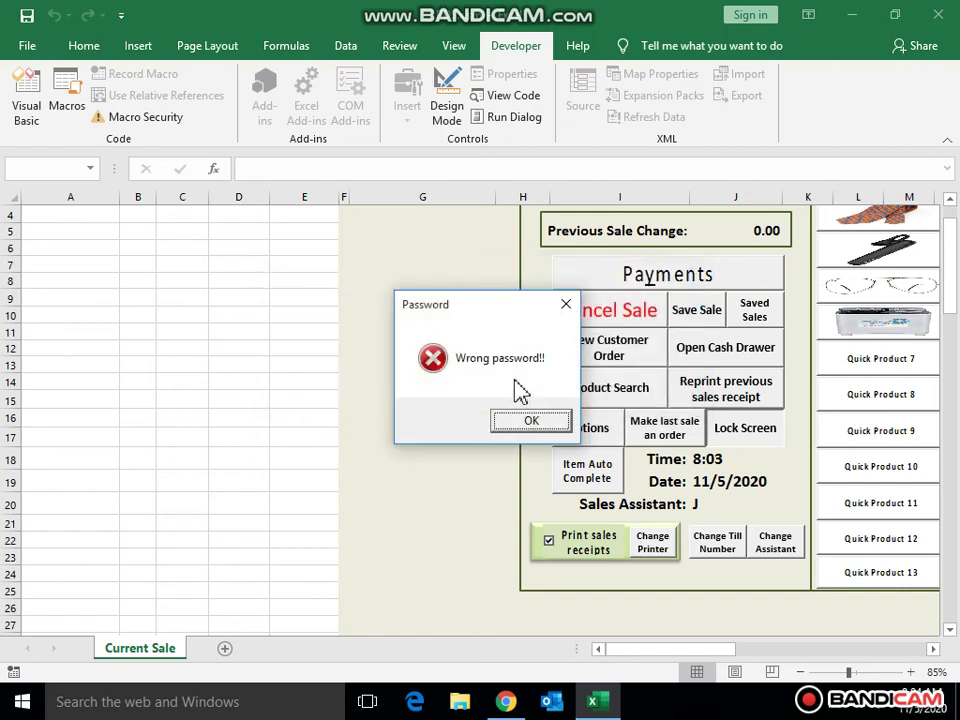
key("Return")
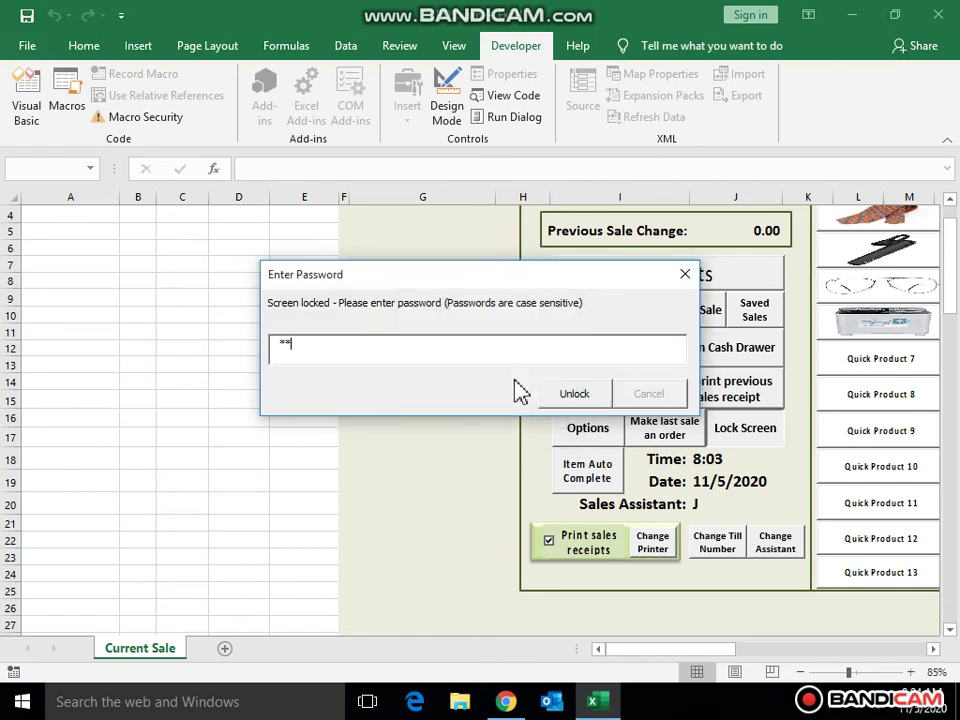
key("Return")
key("Return")
key("Return")
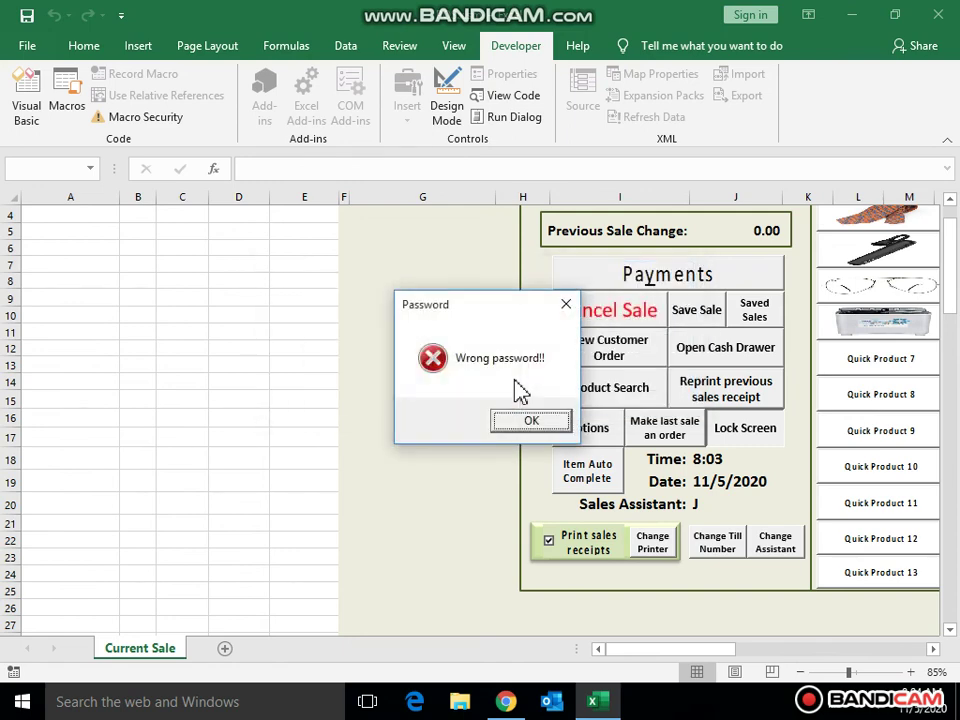
key("Return")
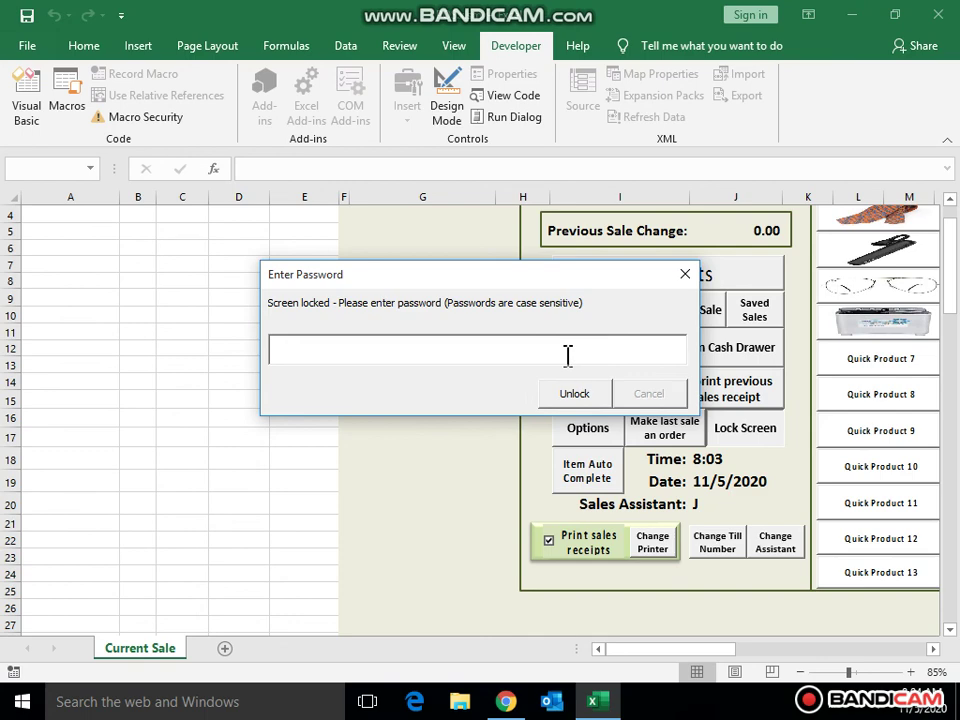
key("Return")
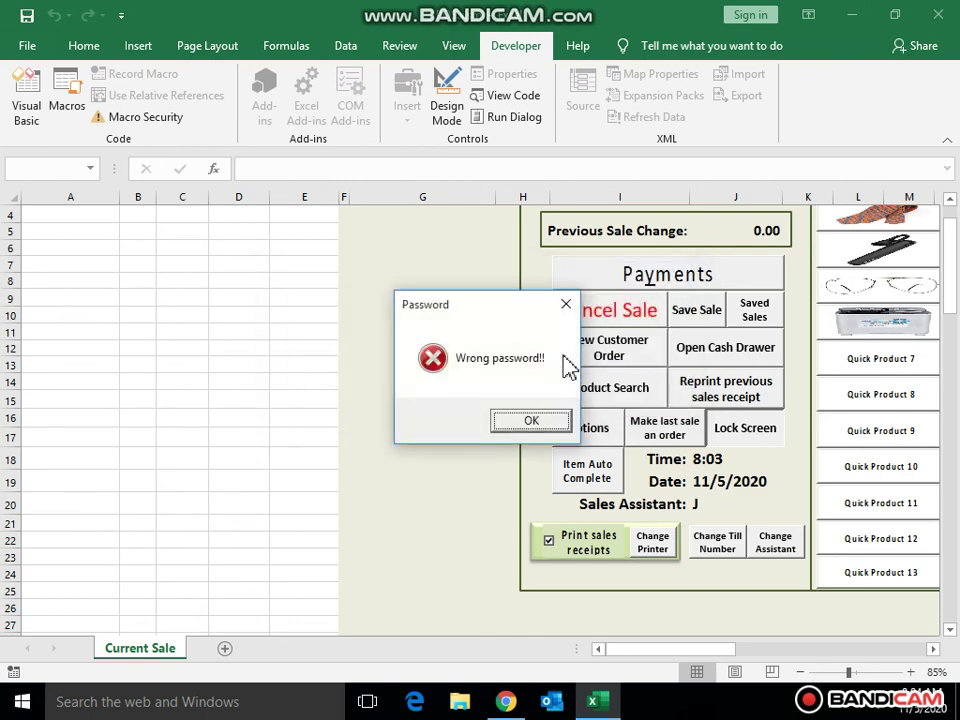
key("Return")
left_click(810, 701)
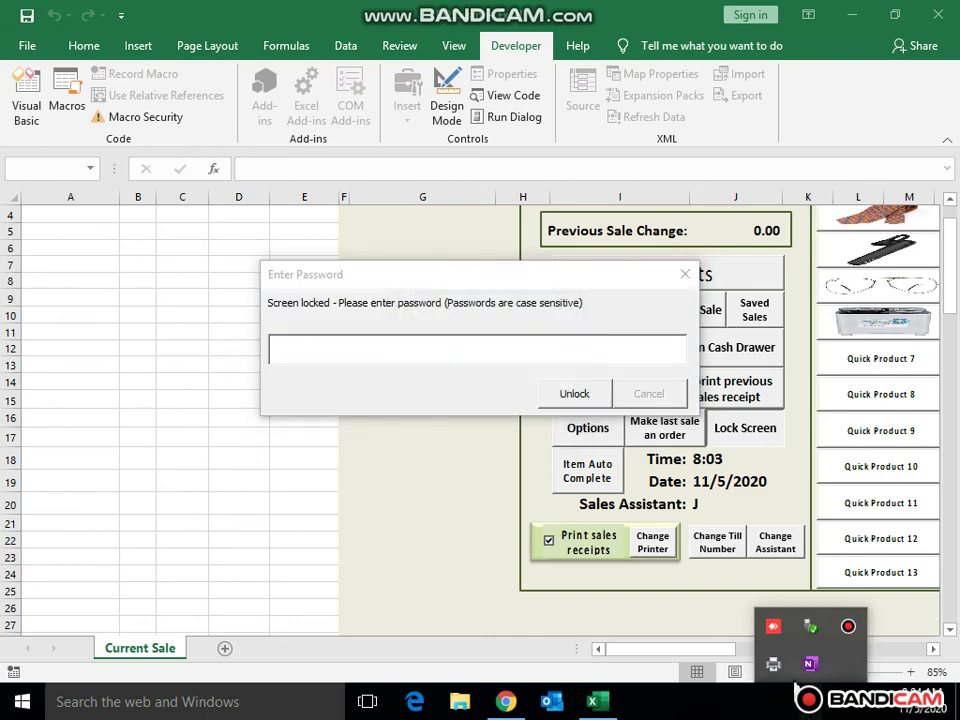